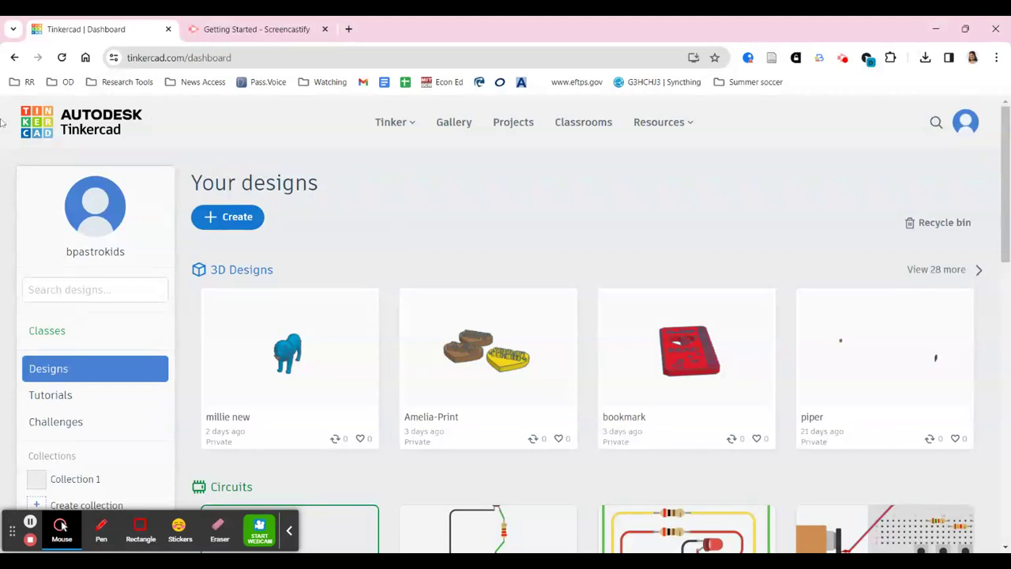
Create a new 3D design from the 3D designs collection
left_click(251, 275)
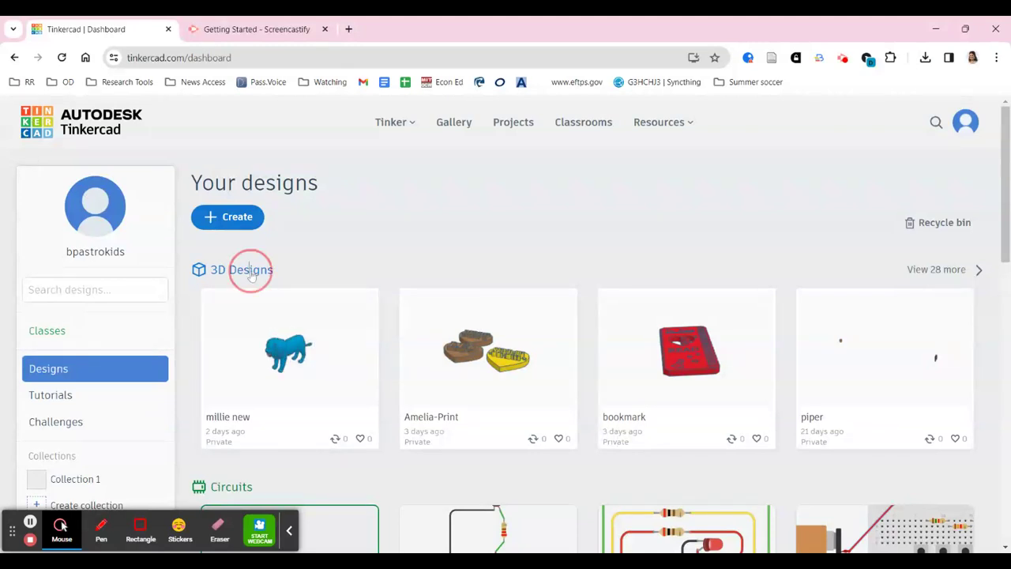
left_click(237, 218)
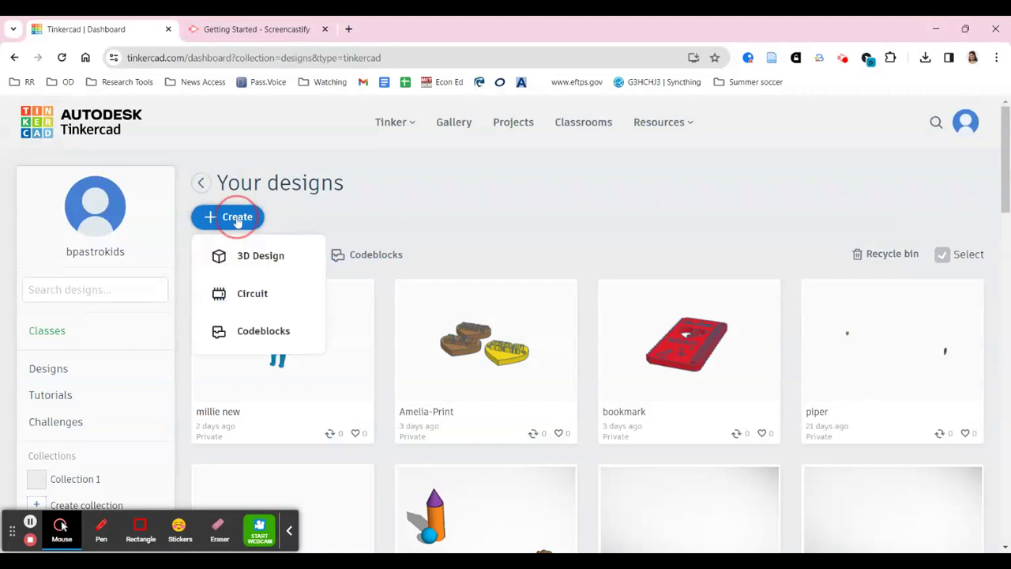
left_click(260, 263)
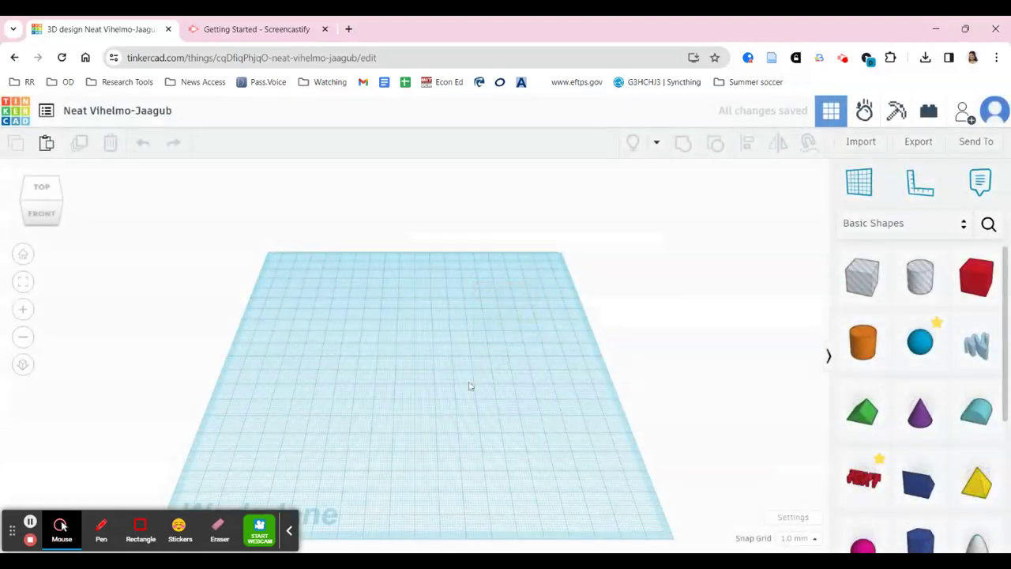
Place a cylinder on the workplane and lower it partly below the workplane surface
mouse_move(469, 386)
right_mouse_down()
mouse_move(467, 332)
mouse_move(467, 379)
mouse_move(467, 356)
mouse_move(542, 316)
mouse_move(609, 364)
mouse_move(411, 451)
mouse_move(420, 335)
mouse_move(564, 308)
mouse_move(589, 367)
mouse_move(467, 423)
mouse_move(495, 379)
mouse_move(464, 379)
right_mouse_up()
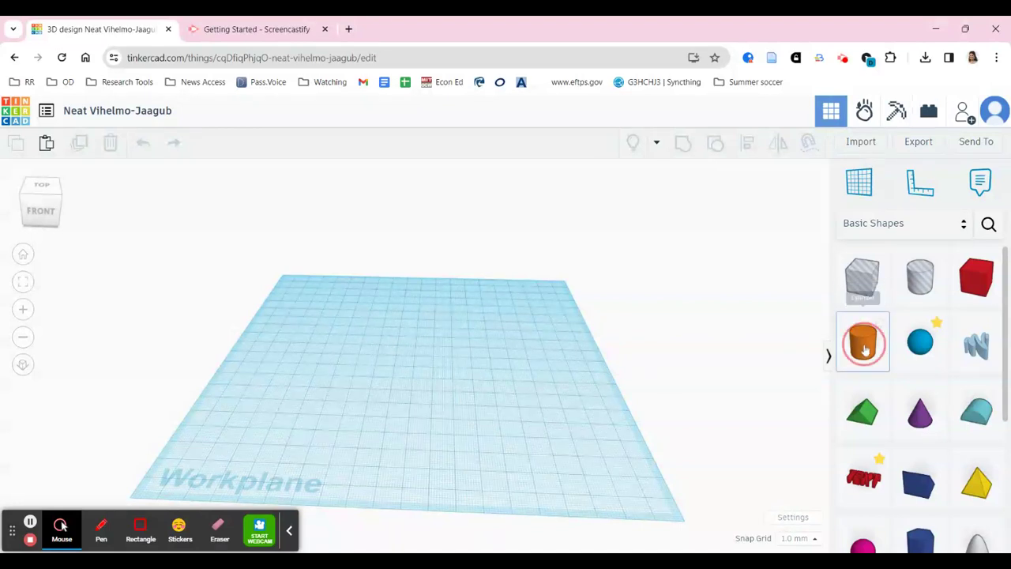
left_click_drag(864, 350, 463, 373)
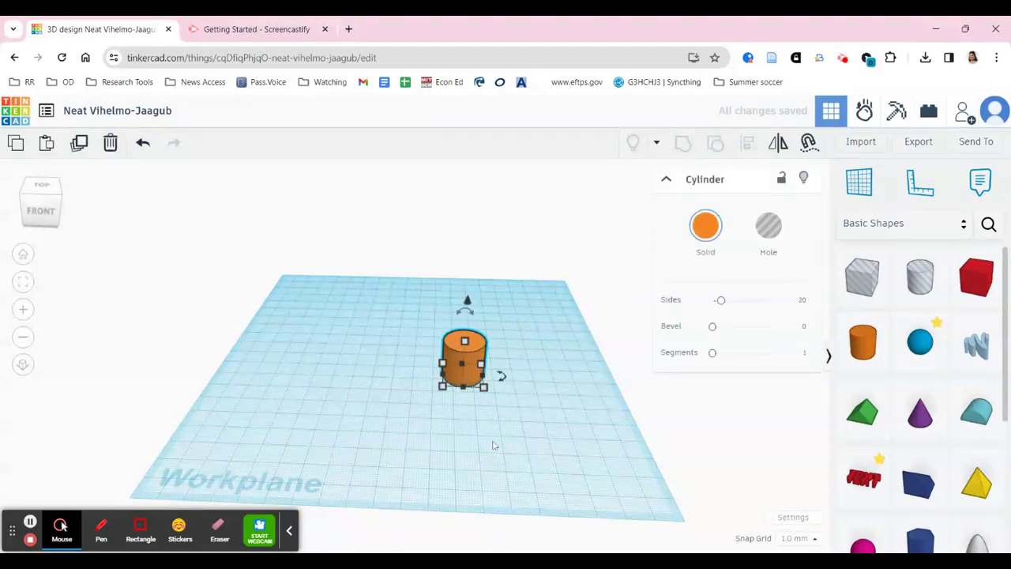
right_click_drag(493, 446, 493, 399)
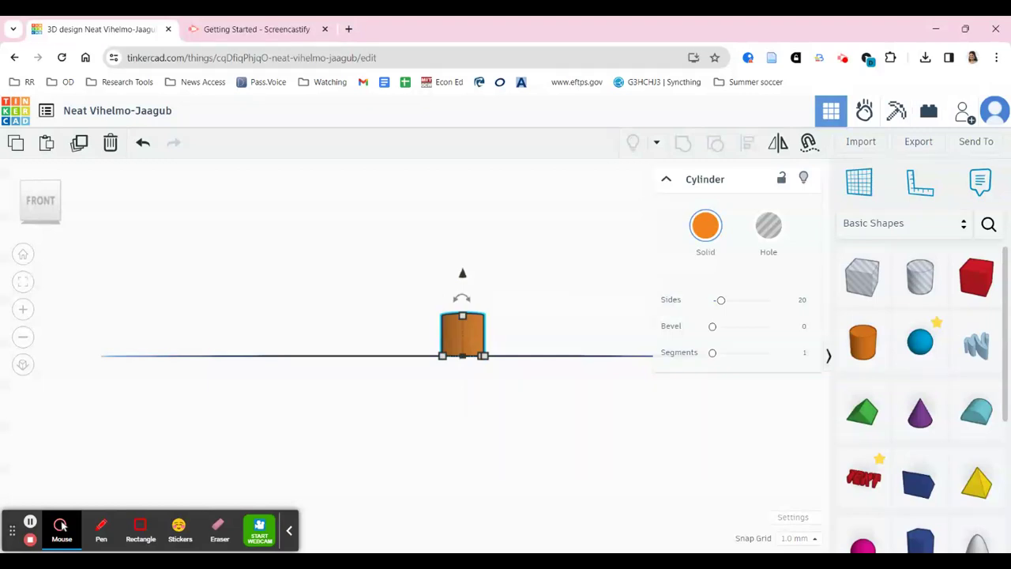
key("ctrl+Down")
key("ctrl+Down")
key("ctrl+Down")
key("ctrl+Down")
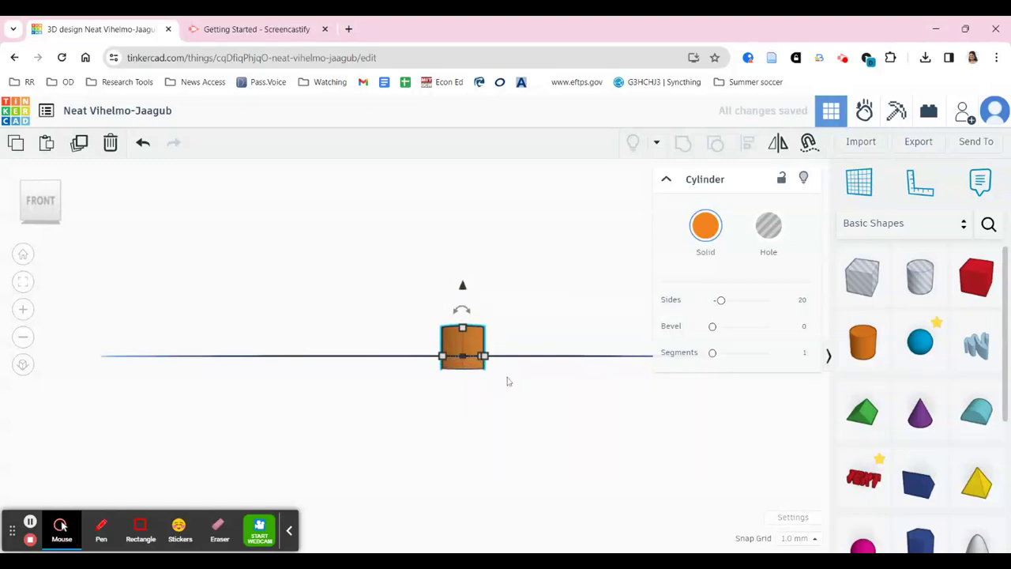
right_click_drag(507, 381, 519, 487)
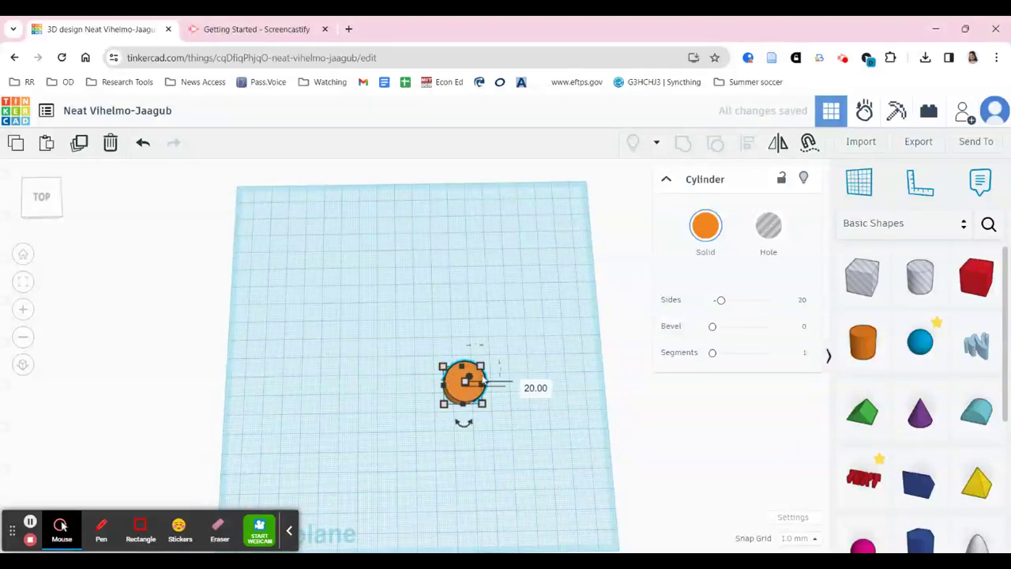
Delete the orange cylinder from the workplane
left_click(406, 346)
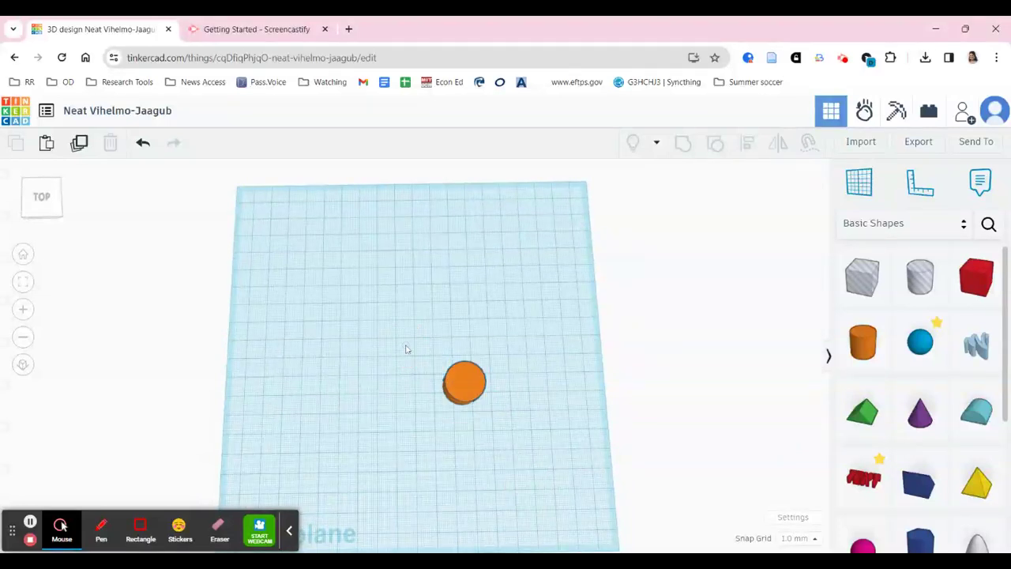
left_click(467, 387)
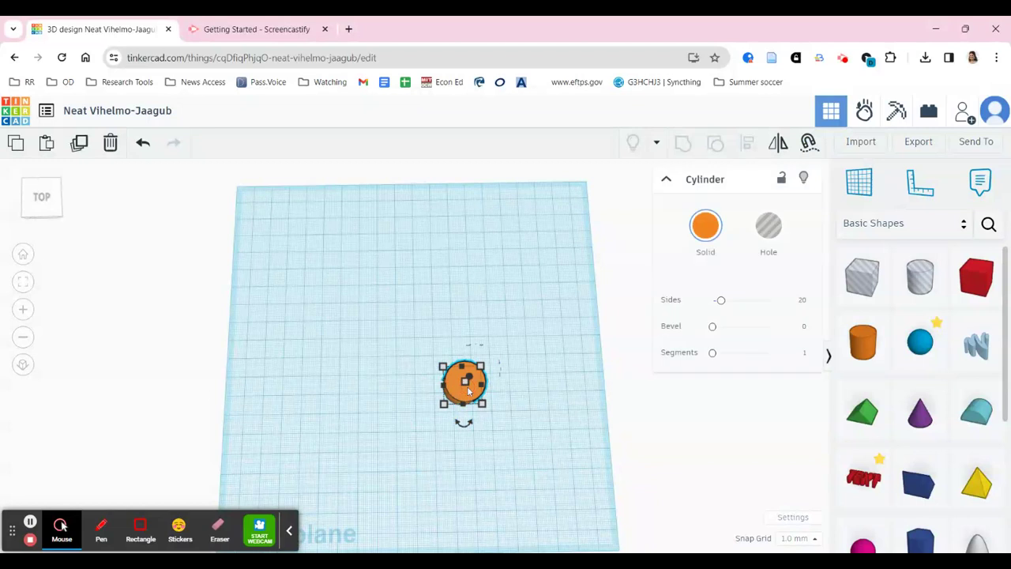
key("Delete")
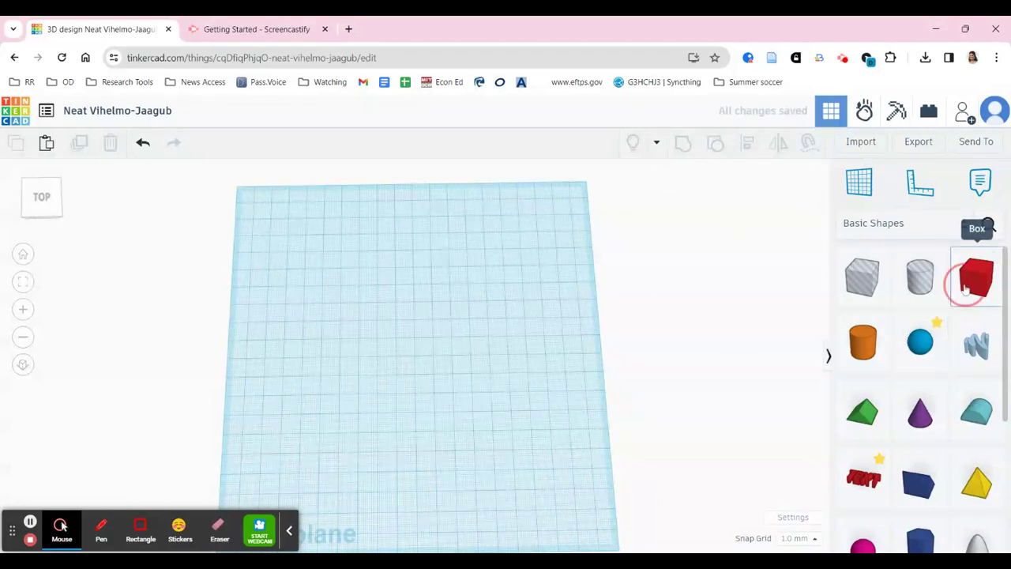
Place a solid box on the workplane and set its footprint to 50 mm wide by 150 mm long
left_click_drag(965, 291, 384, 299)
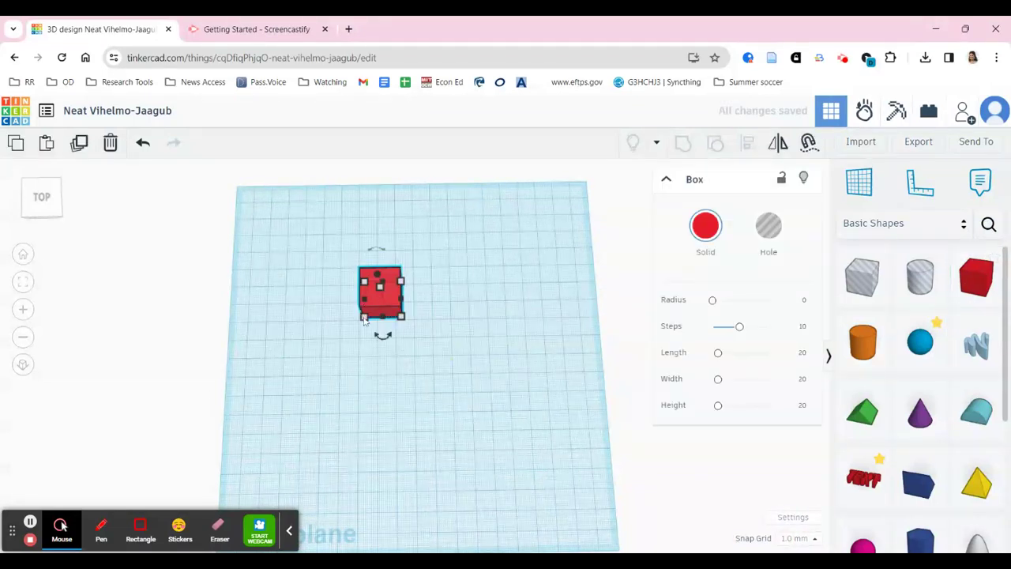
mouse_move(401, 318)
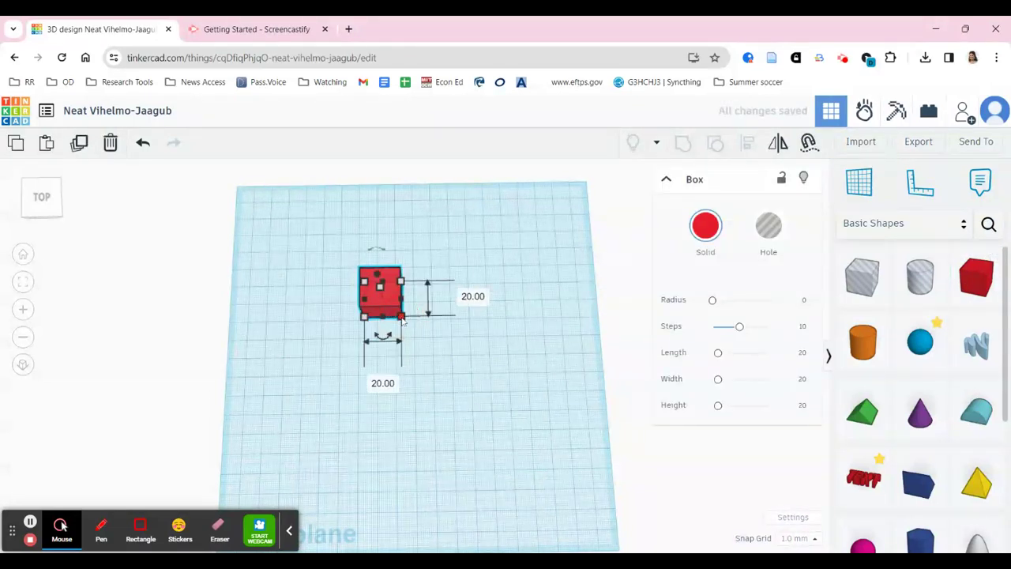
left_click(383, 383)
type("50")
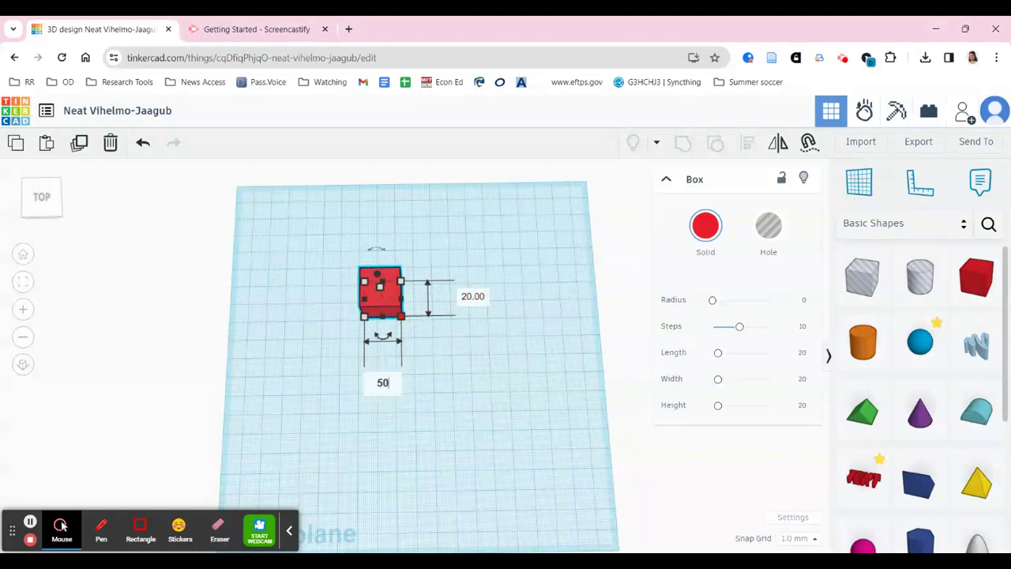
key("Tab")
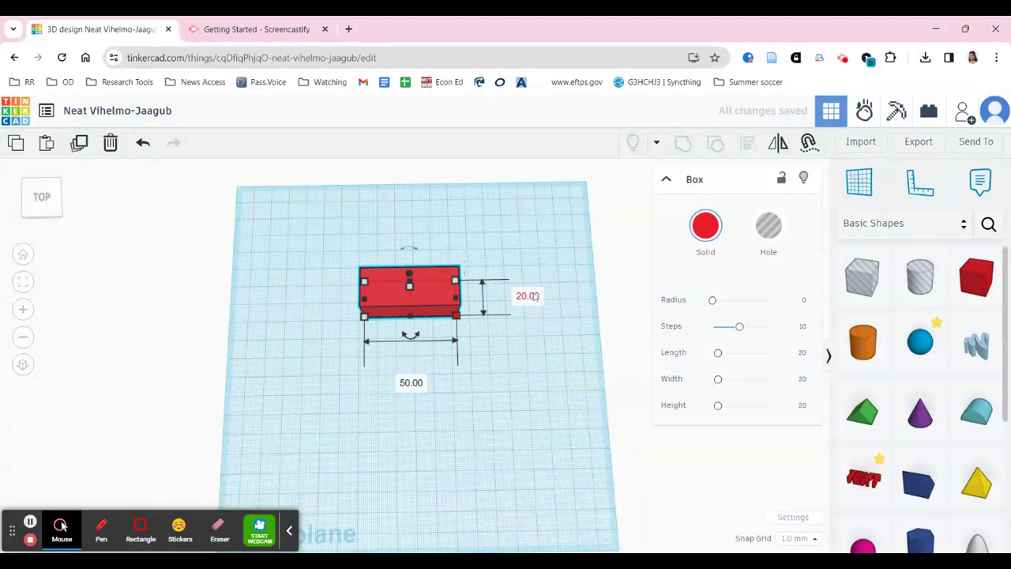
type("150")
key("Return")
left_click_drag(520, 338, 520, 373)
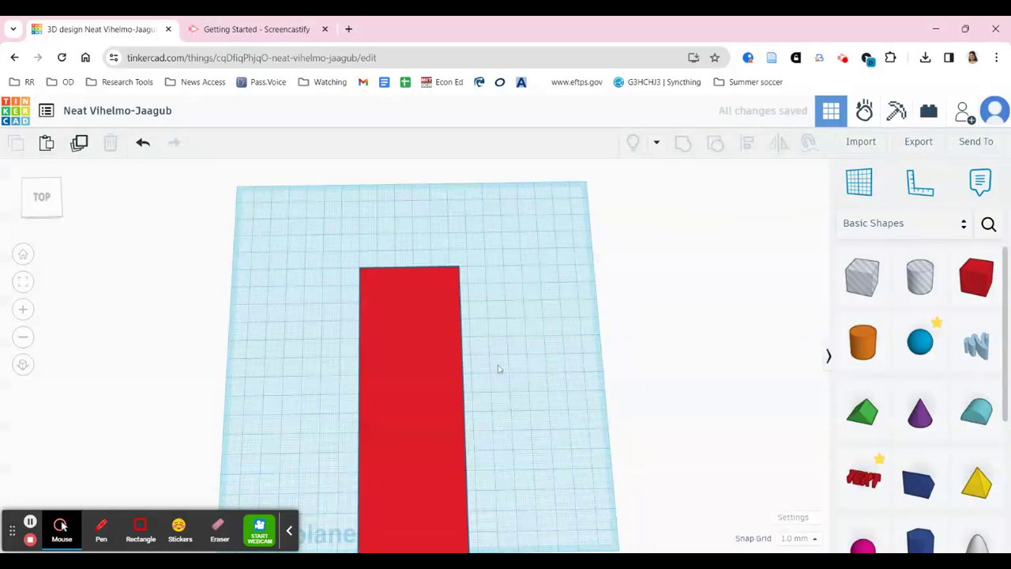
Move the long red box about 32 mm toward the back so it lies fully on the workplane
right_click_drag(497, 365, 504, 339)
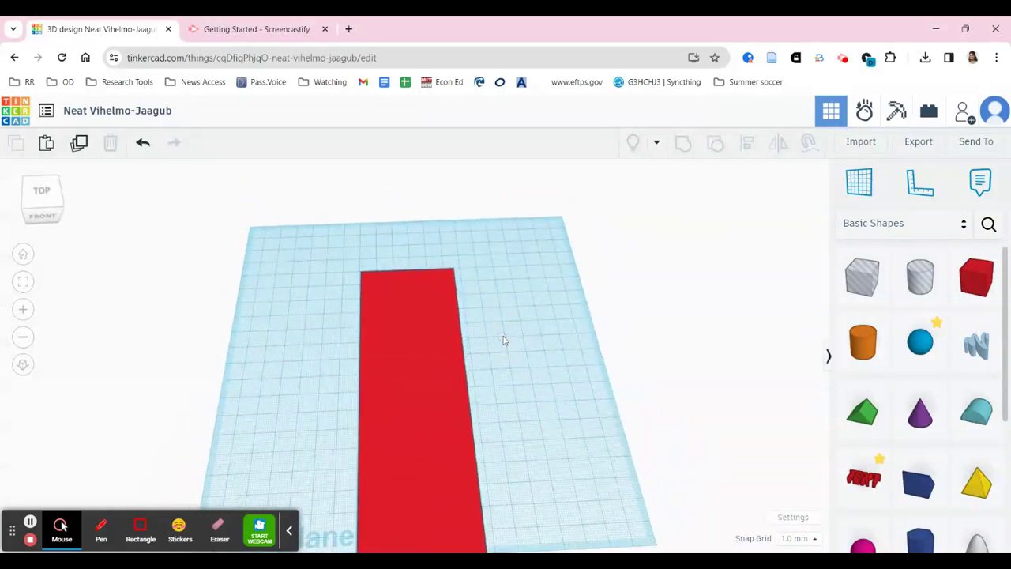
left_click_drag(438, 351, 436, 297)
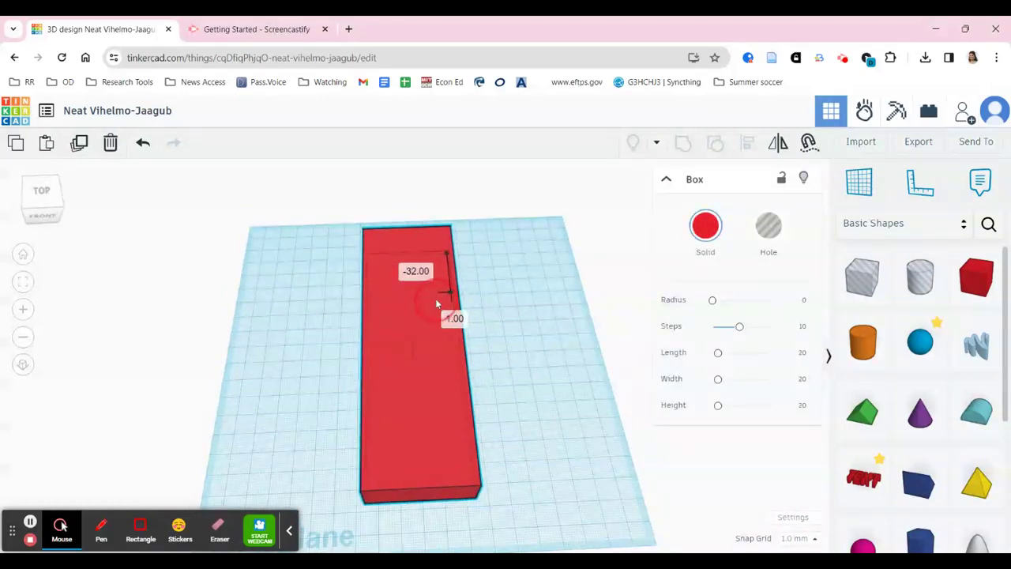
right_click_drag(538, 364, 530, 369)
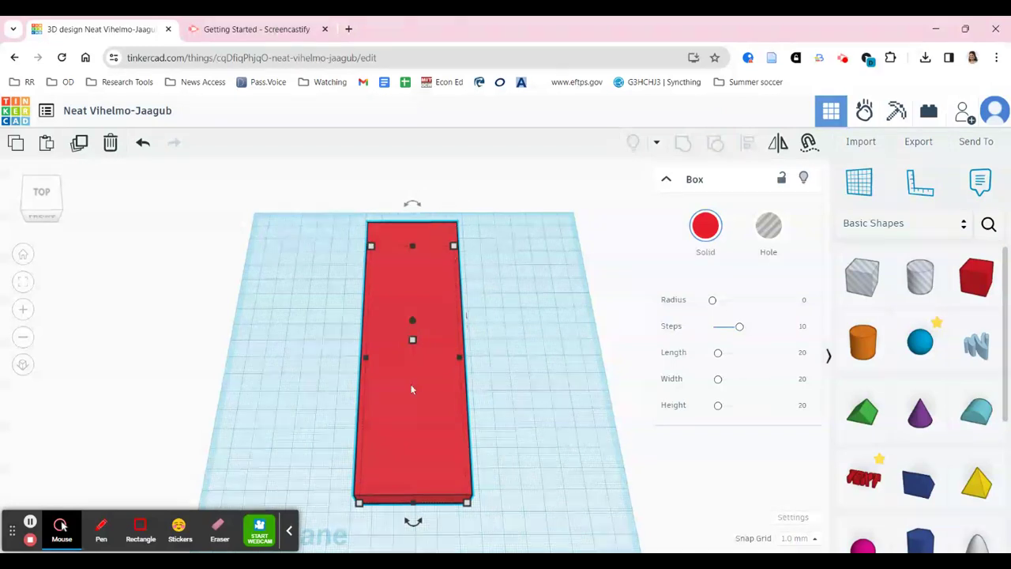
left_click(489, 364)
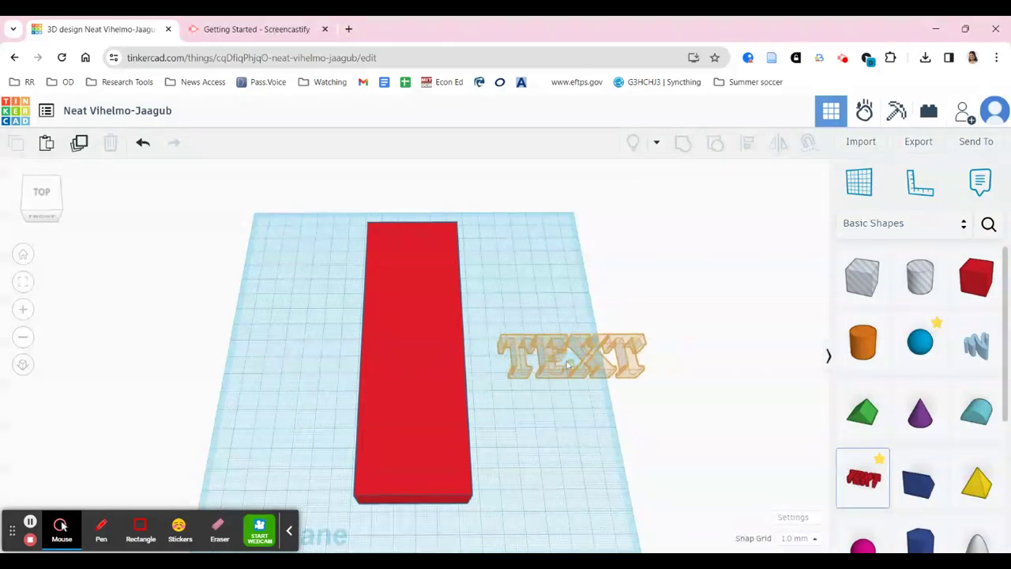
Place a text shape beside the red box and change its wording to READ
left_click(552, 366)
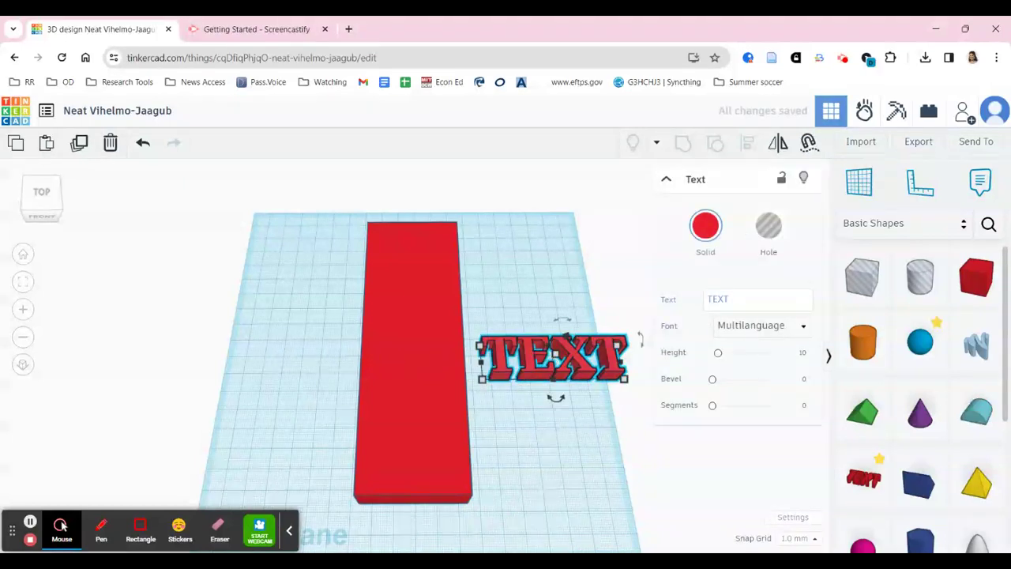
left_click(724, 299)
key("BackSpace")
key("BackSpace")
key("BackSpace")
key("BackSpace")
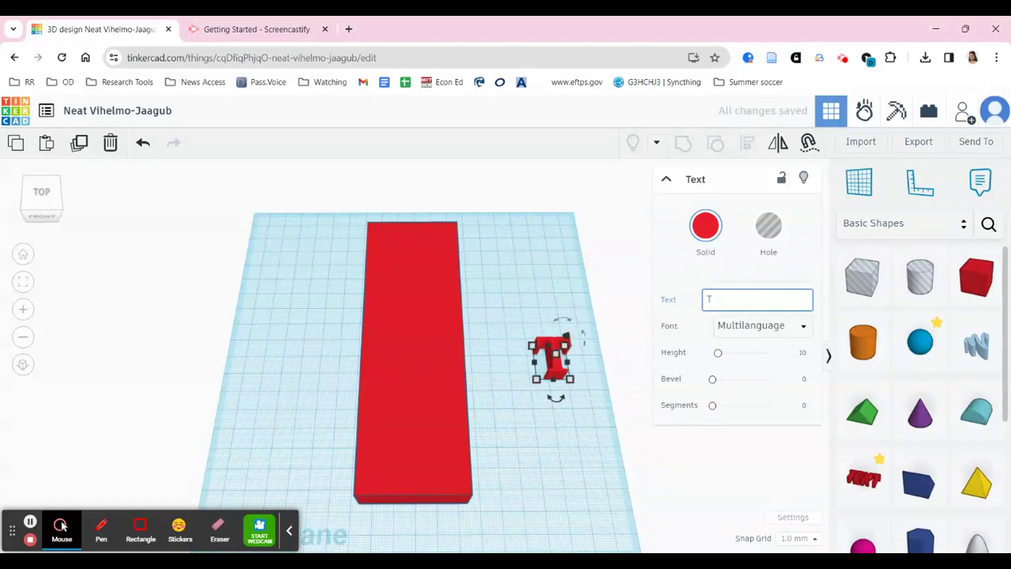
type("READ")
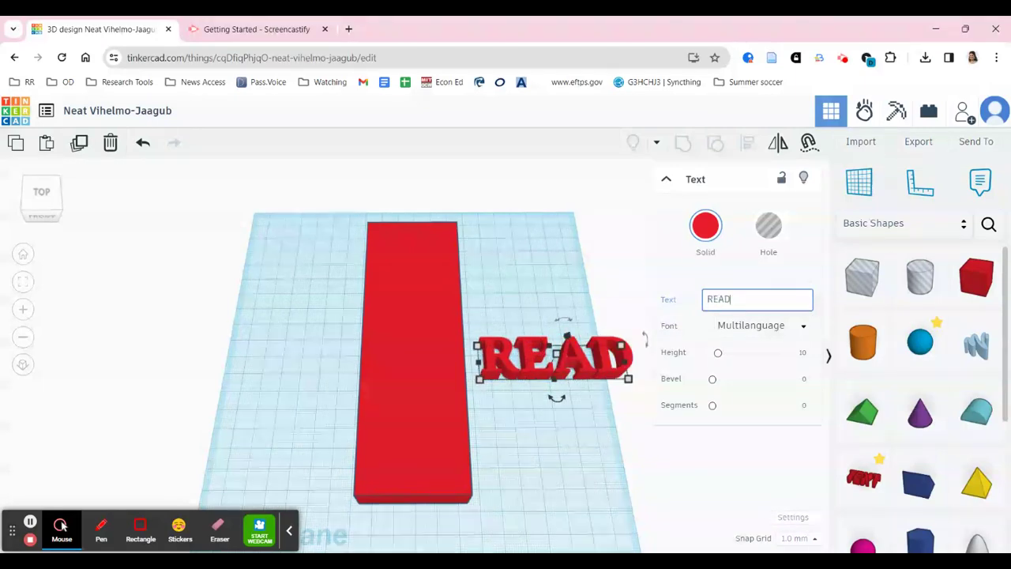
left_click(558, 277)
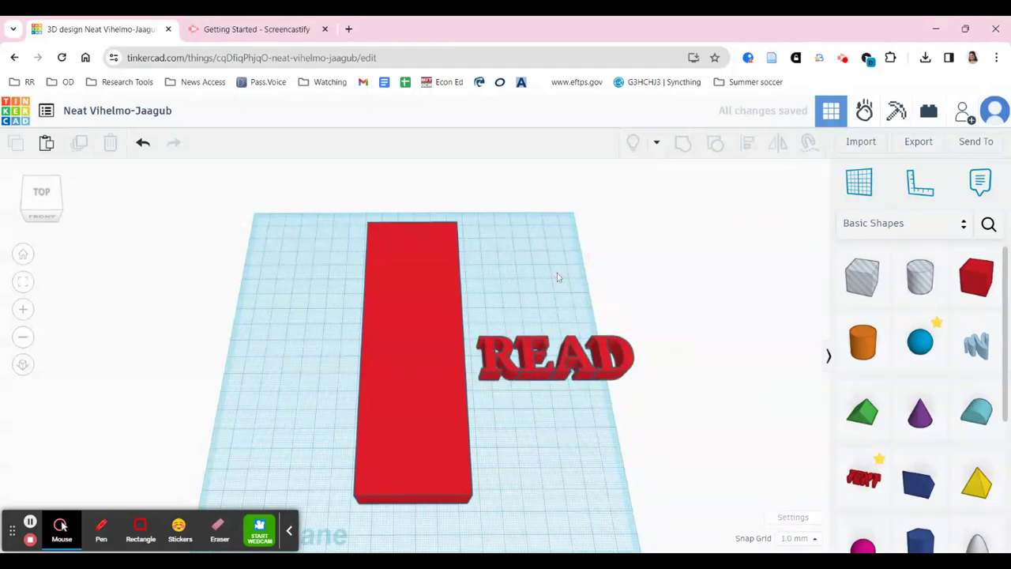
Move the READ text against the red box's right edge and turn the text into a hole
left_click(530, 371)
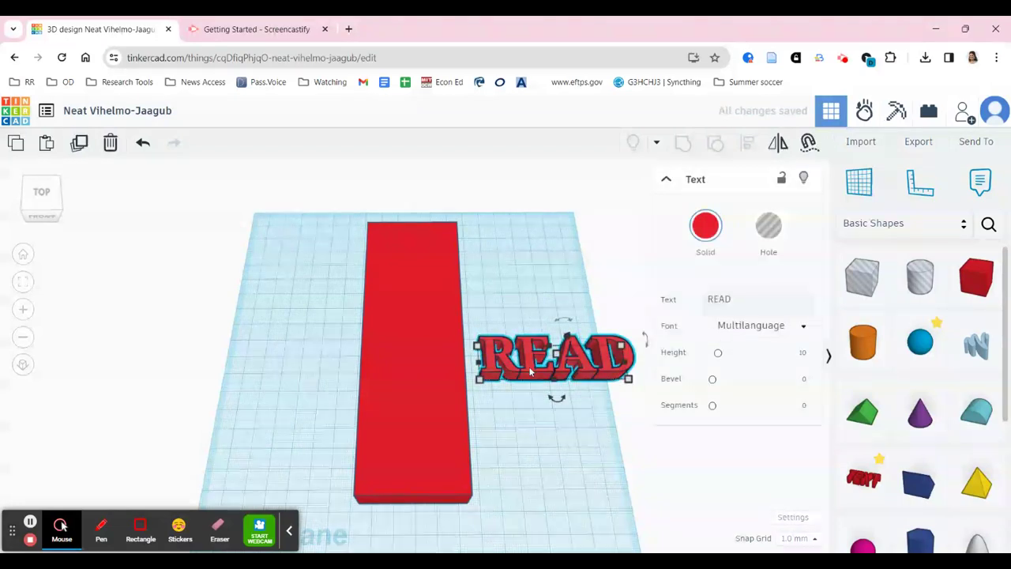
left_click_drag(530, 371, 505, 399)
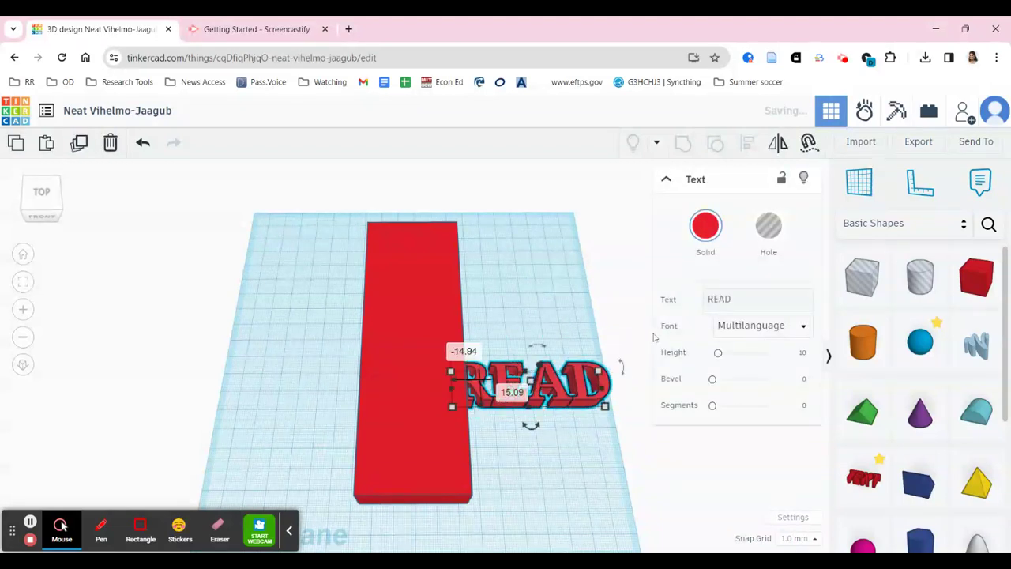
left_click(768, 229)
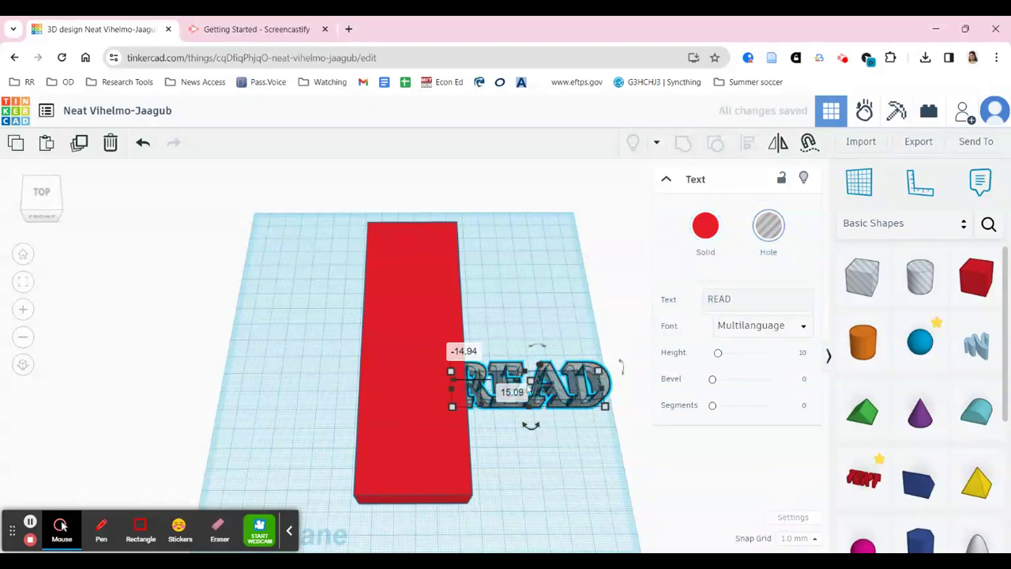
left_click(555, 396)
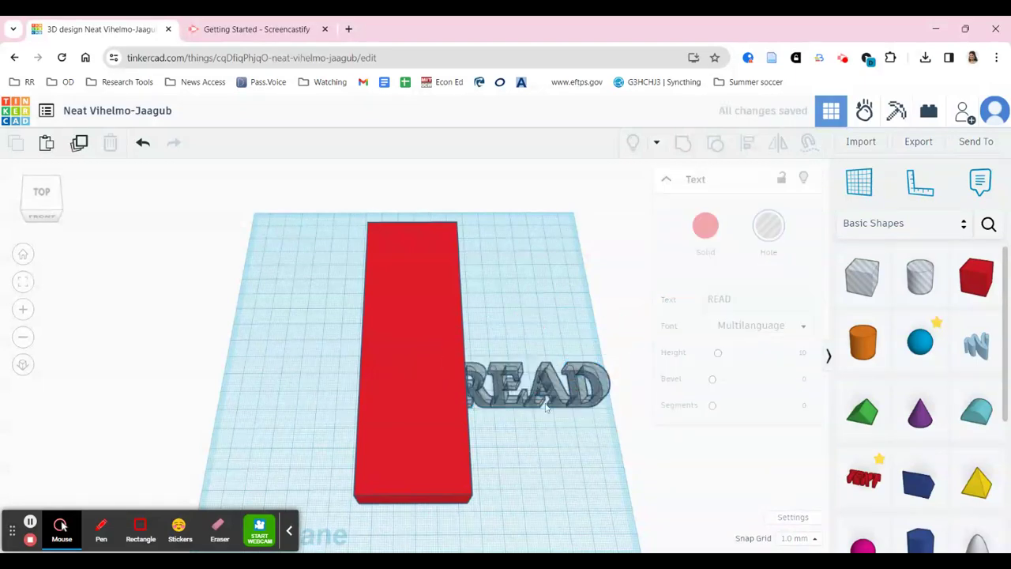
left_click(541, 418)
Stretch the READ hole text to a height of about 57 mm
right_click_drag(541, 418, 537, 379)
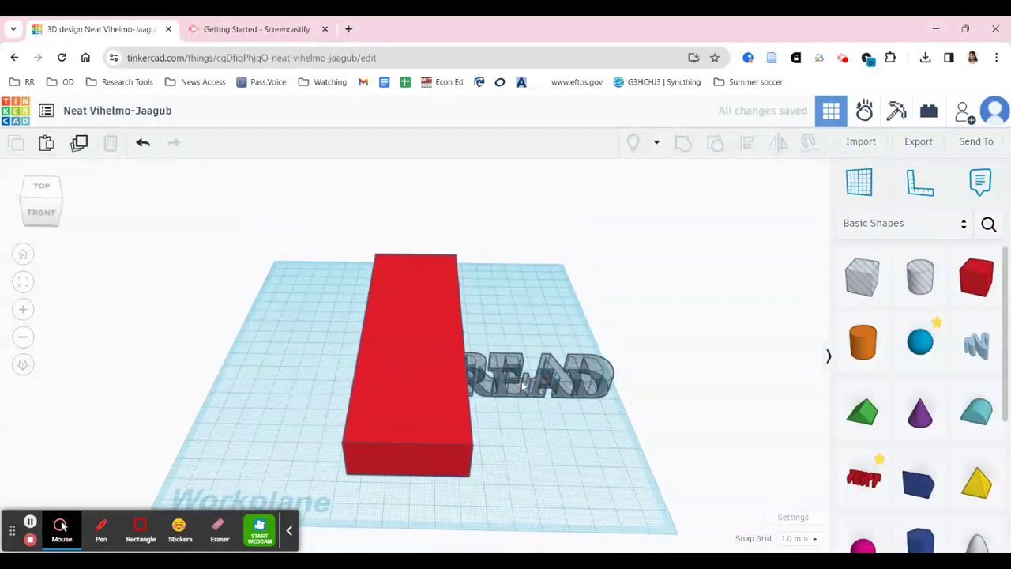
left_click(537, 378)
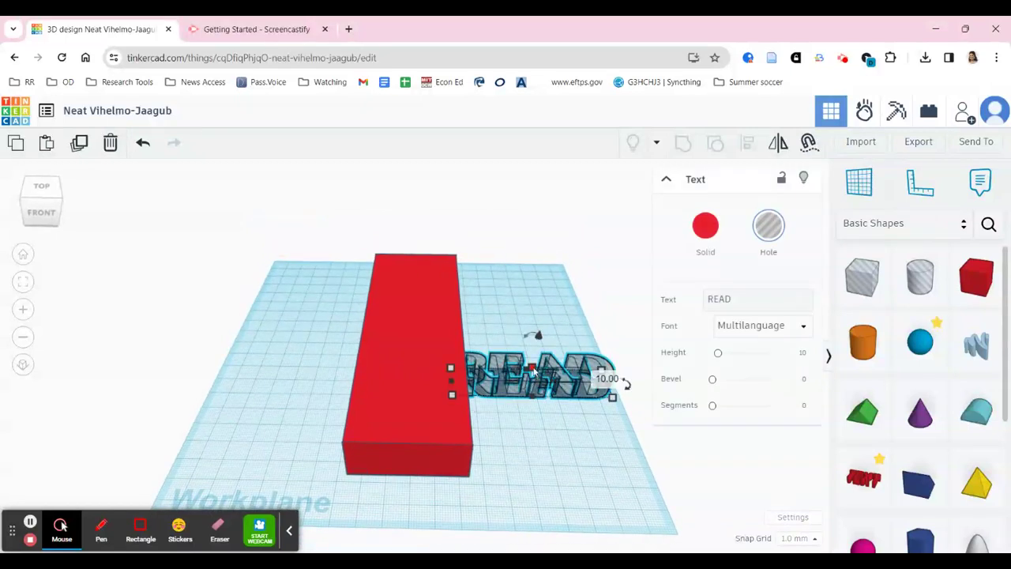
left_click_drag(532, 369, 549, 284)
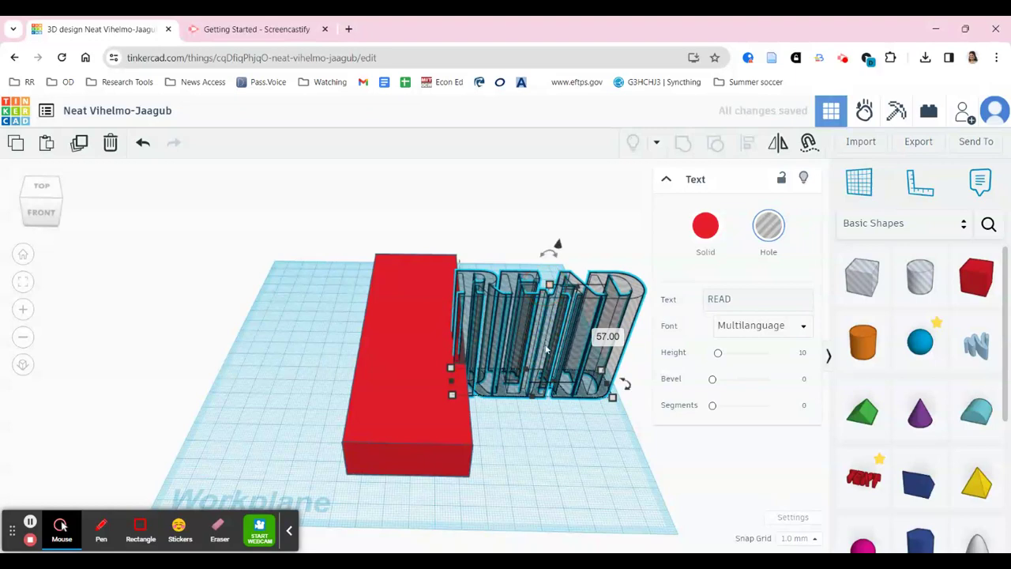
Move the READ hole text onto the red box and shrink its footprint to about 42 by 11 mm
left_click_drag(545, 361, 453, 356)
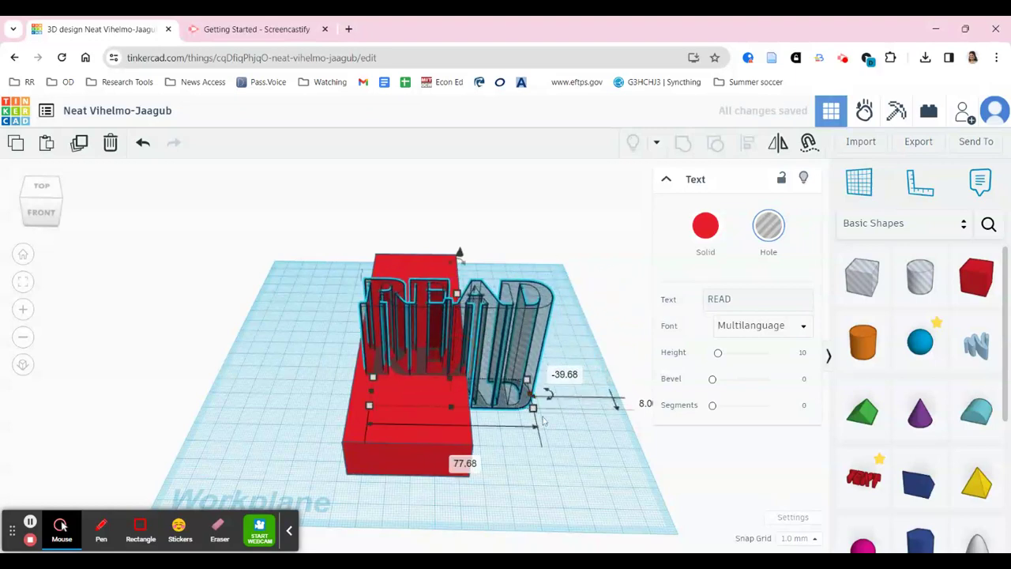
left_click(534, 409)
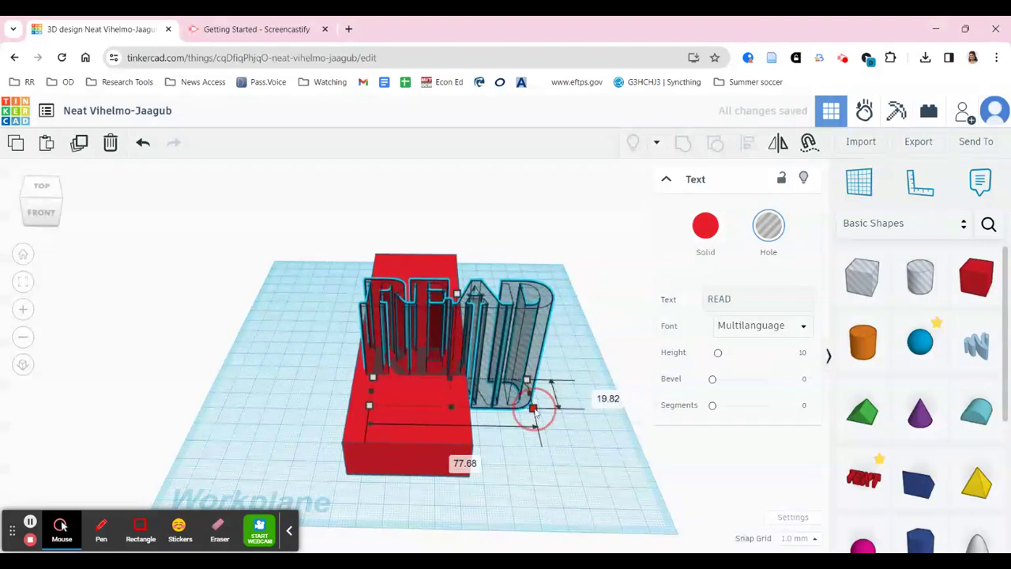
left_click_drag(534, 409, 455, 383)
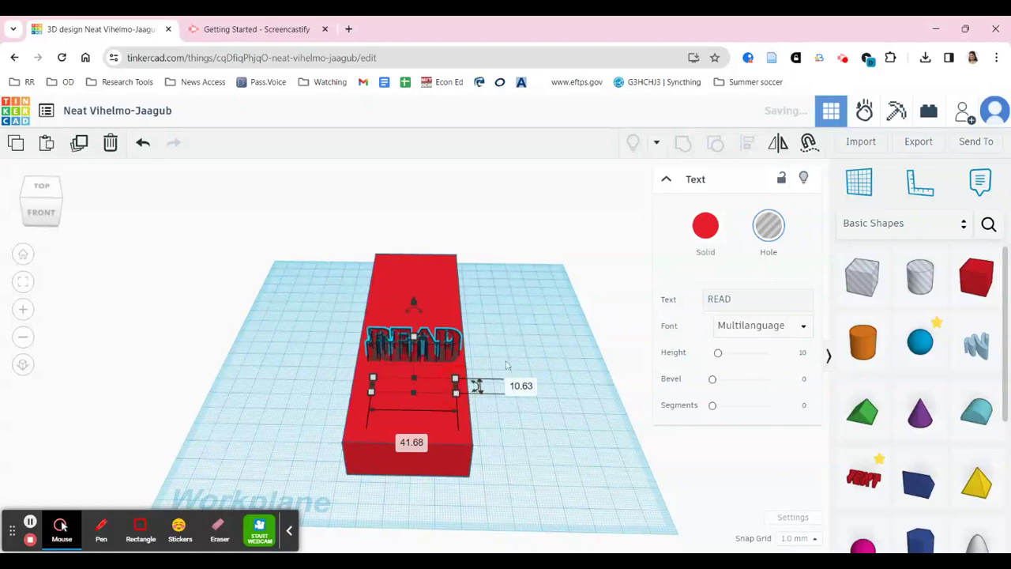
right_click_drag(531, 327, 542, 372)
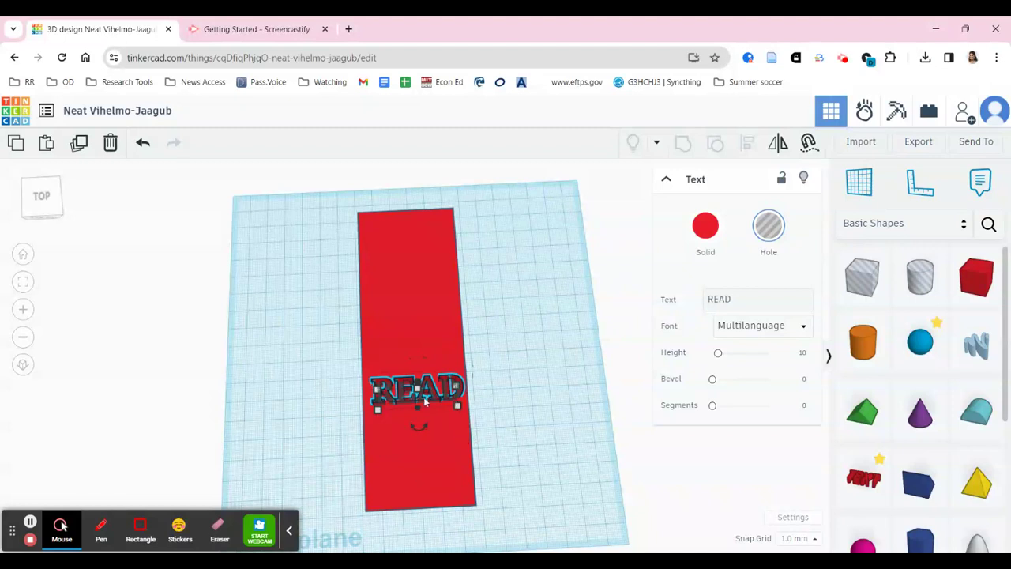
Move the READ hole text about 40 mm toward the plate's front end and lower it slightly into the plate
left_click_drag(425, 401, 426, 487)
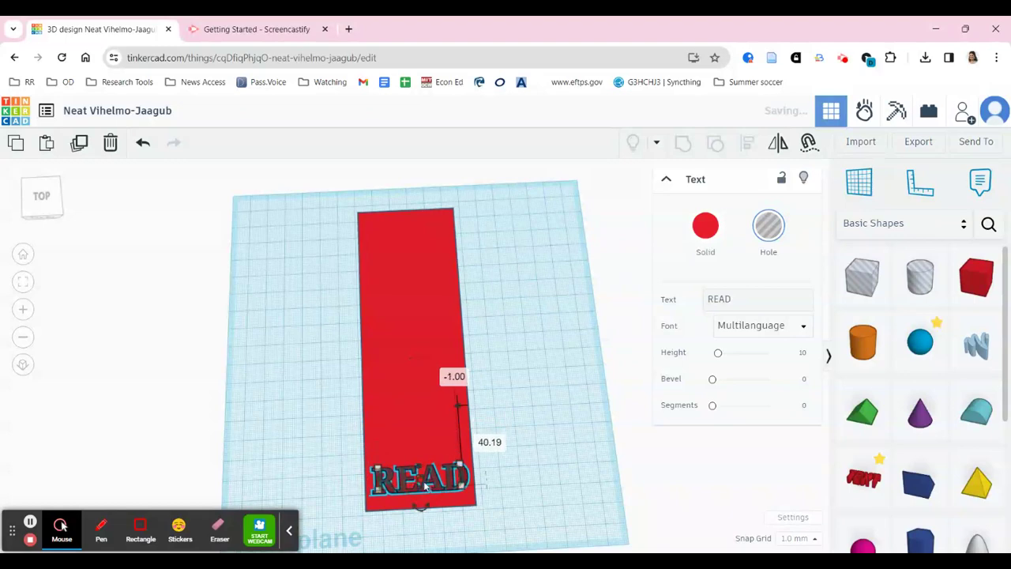
right_click_drag(497, 467, 492, 420)
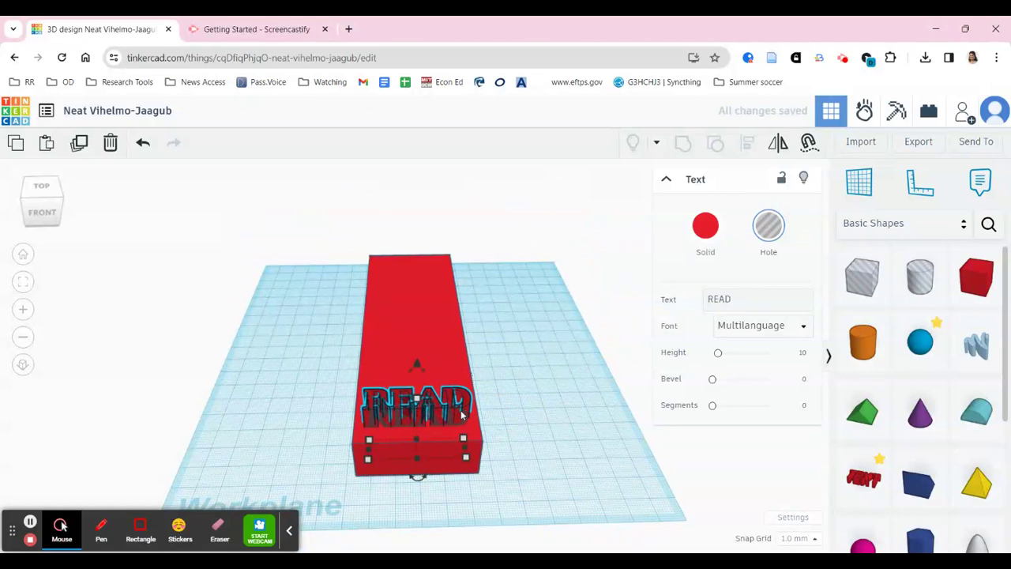
key("Down")
key("Down")
key("Down")
key("Down")
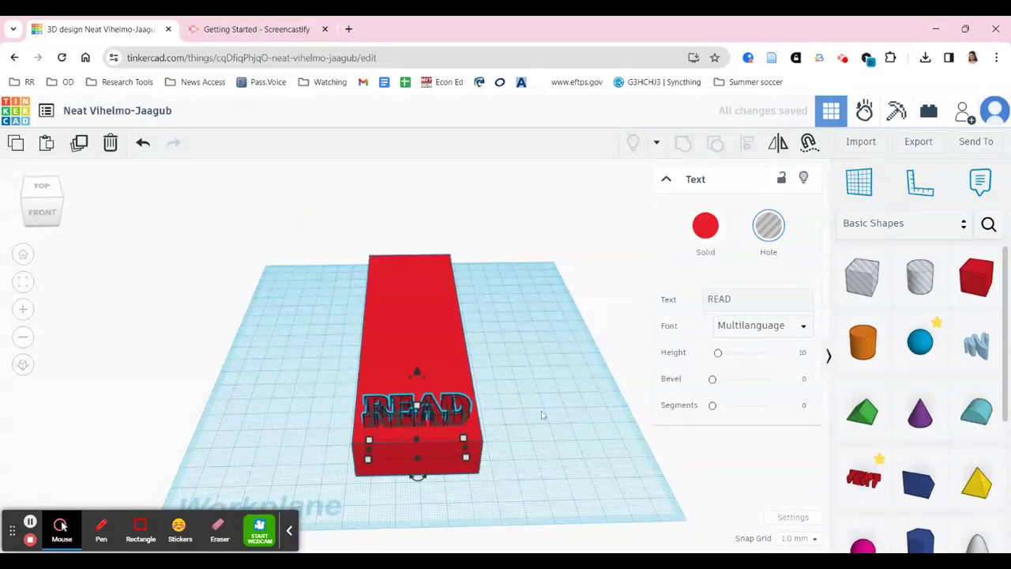
Group the READ hole text with the red plate to cut the letters out of it
left_click(536, 454)
left_click_drag(531, 457, 361, 381)
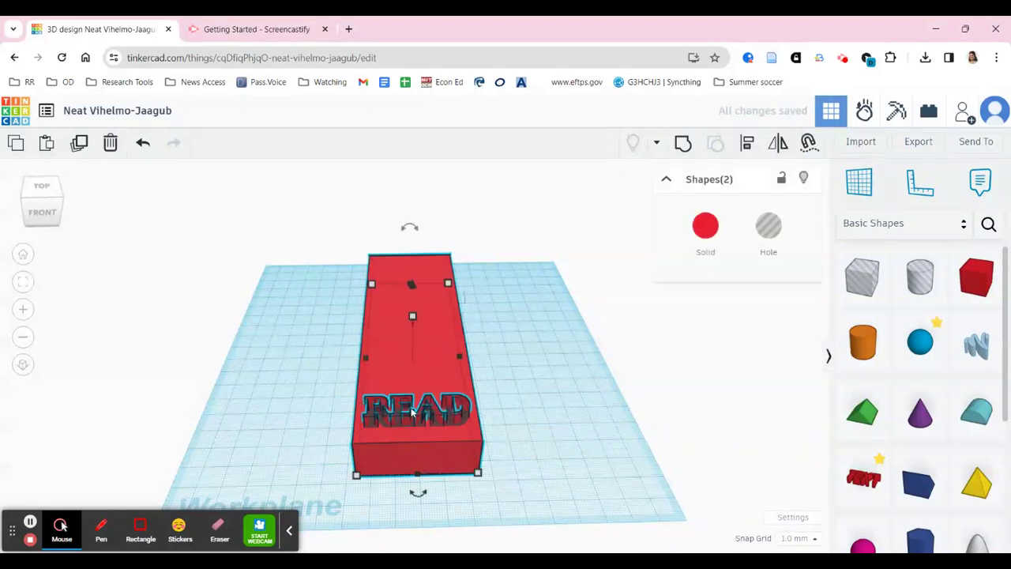
left_click(684, 142)
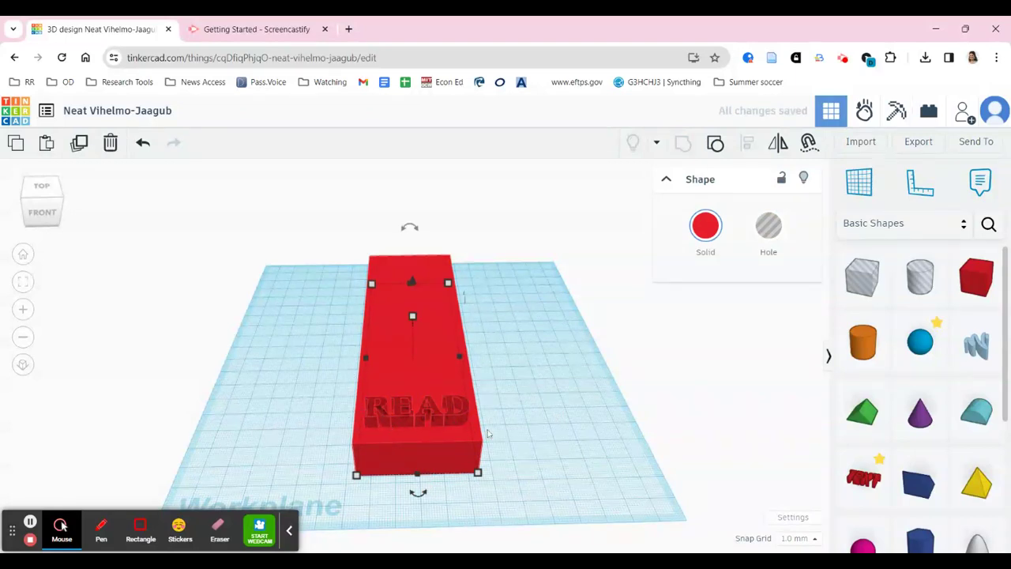
right_click_drag(509, 404, 506, 436)
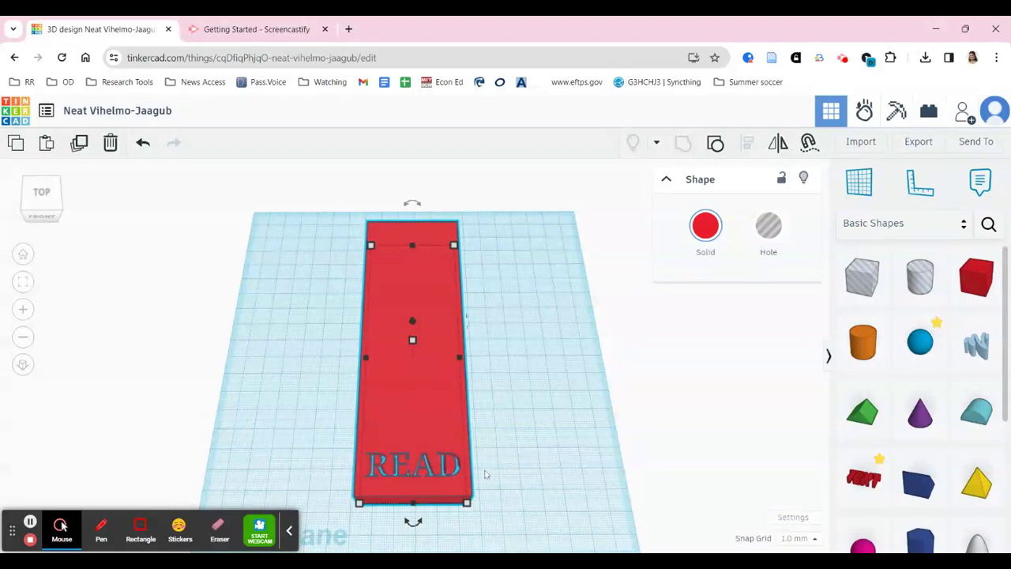
Place a solid cylinder beside the plate and shrink its footprint to about 3 by 4 mm
scroll(485, 475, "up", 5)
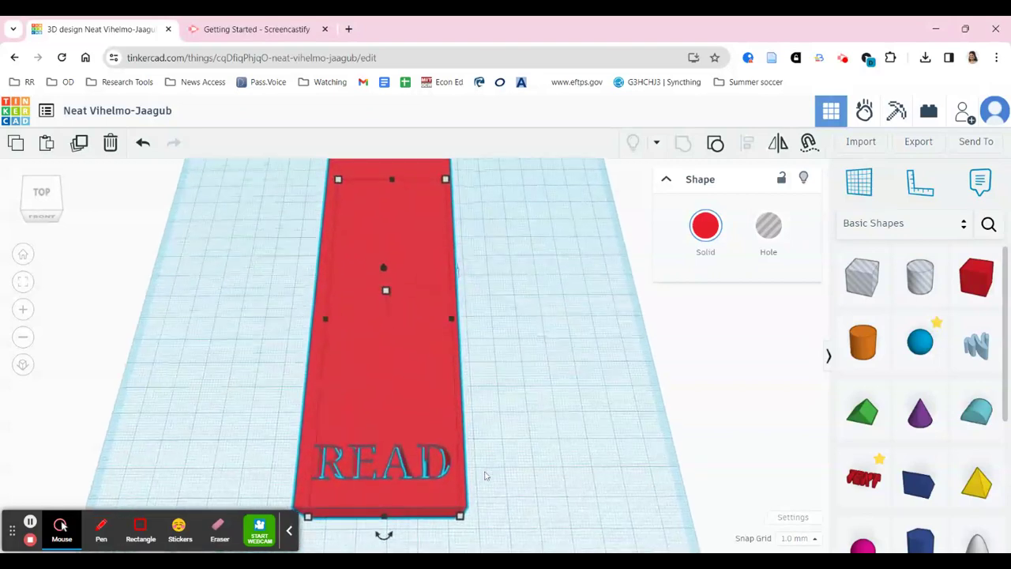
scroll(486, 474, "up", 5)
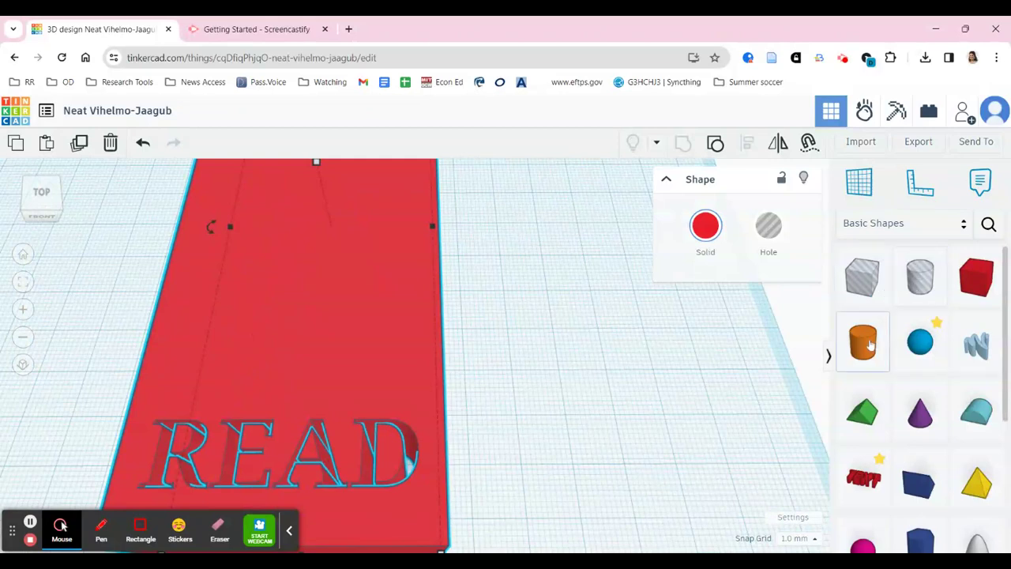
left_click(812, 361)
left_click_drag(863, 341, 575, 389)
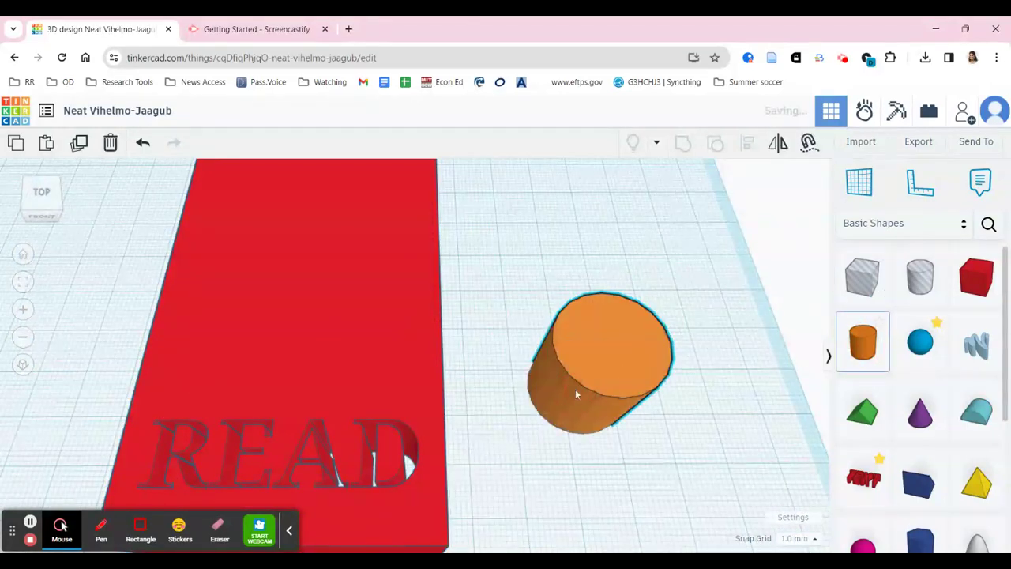
left_click_drag(534, 434, 610, 368)
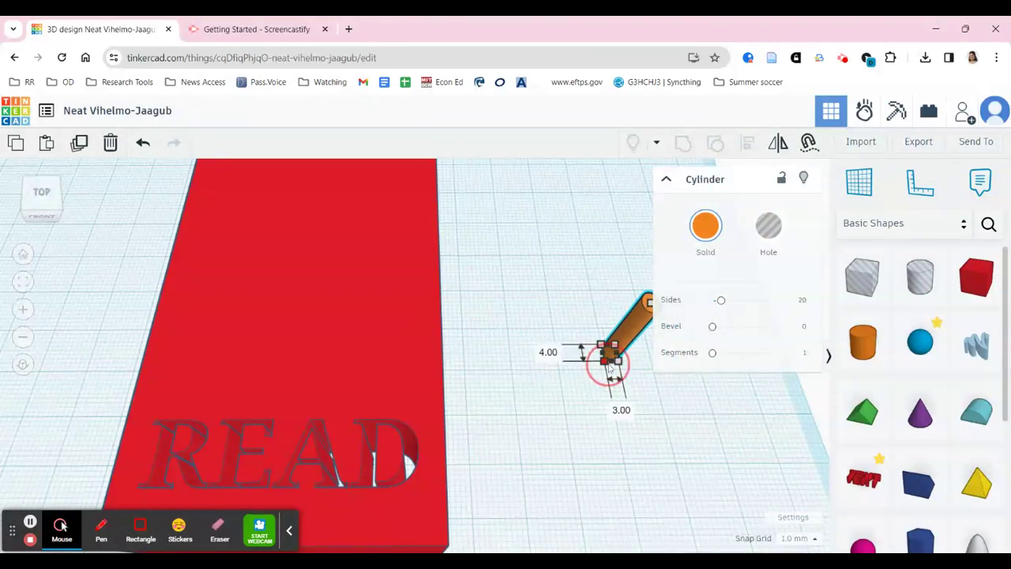
Move the thin cylinder onto the cut-out letter D and nudge it into position at the letter's upper edge
left_click_drag(610, 366, 387, 453)
left_click(514, 508)
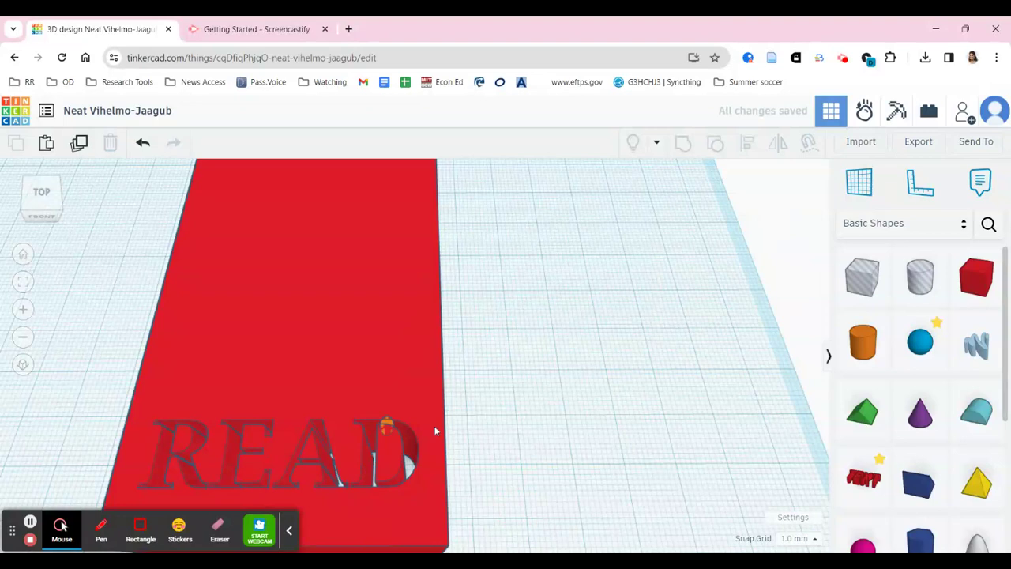
left_click(387, 423)
key("Right")
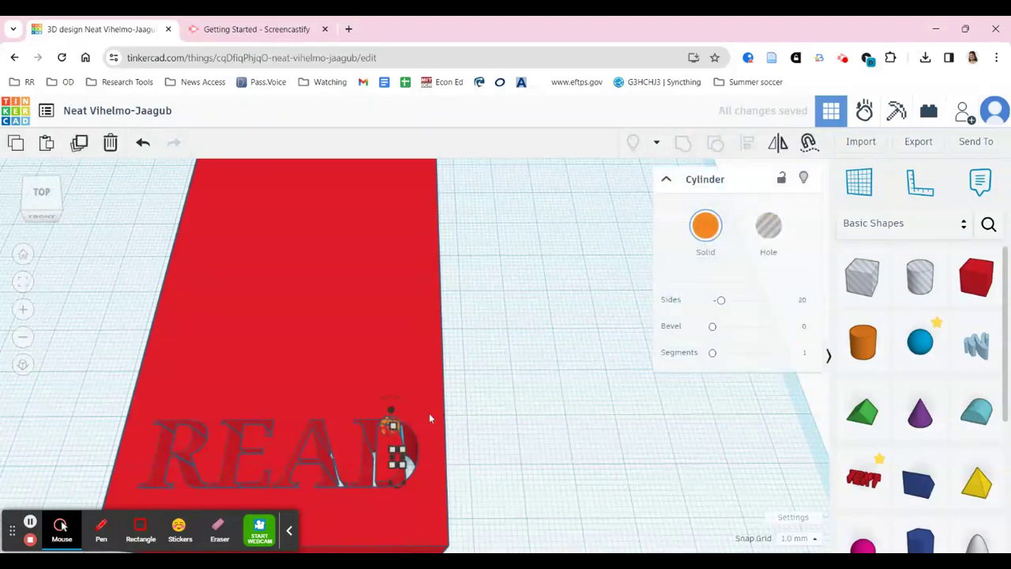
Duplicate the thin cylinder and position the copy on the cut-out letter A
key("ctrl+d")
key("Left")
key("Left")
key("Left")
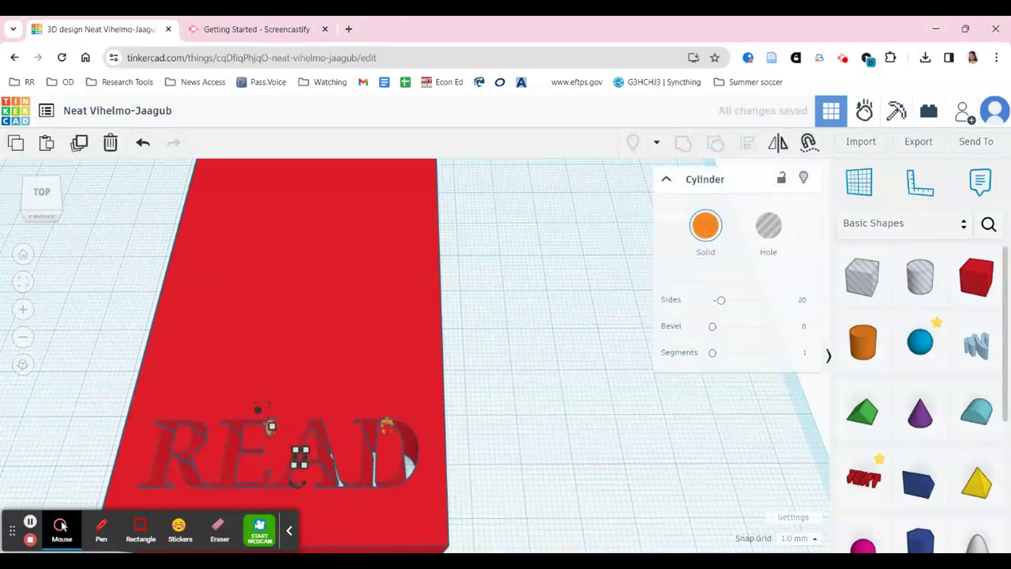
left_click_drag(298, 457, 324, 466)
left_click(588, 397)
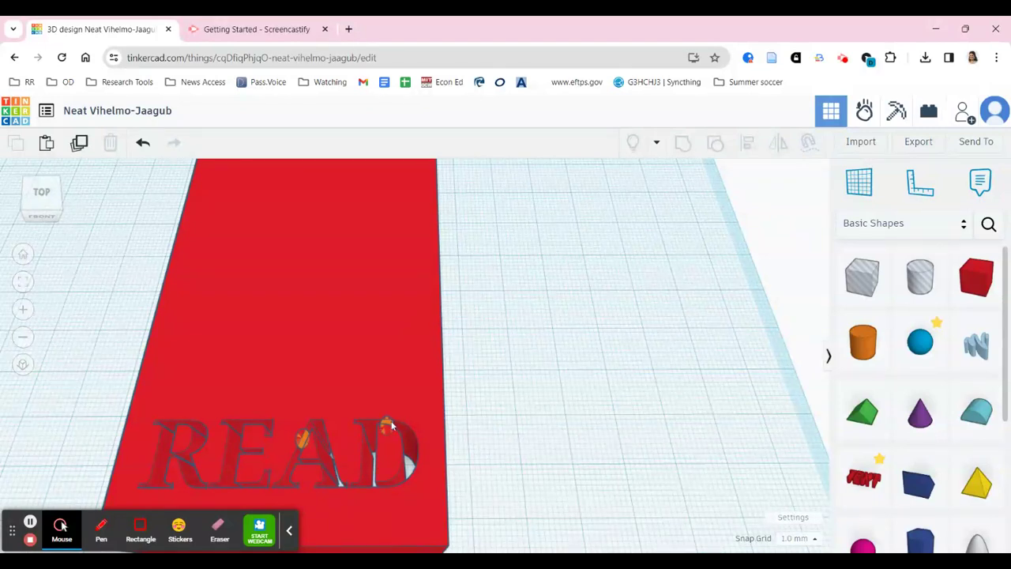
Place a star shape beside the plate and turn it into a hole
scroll(453, 426, "down", 5)
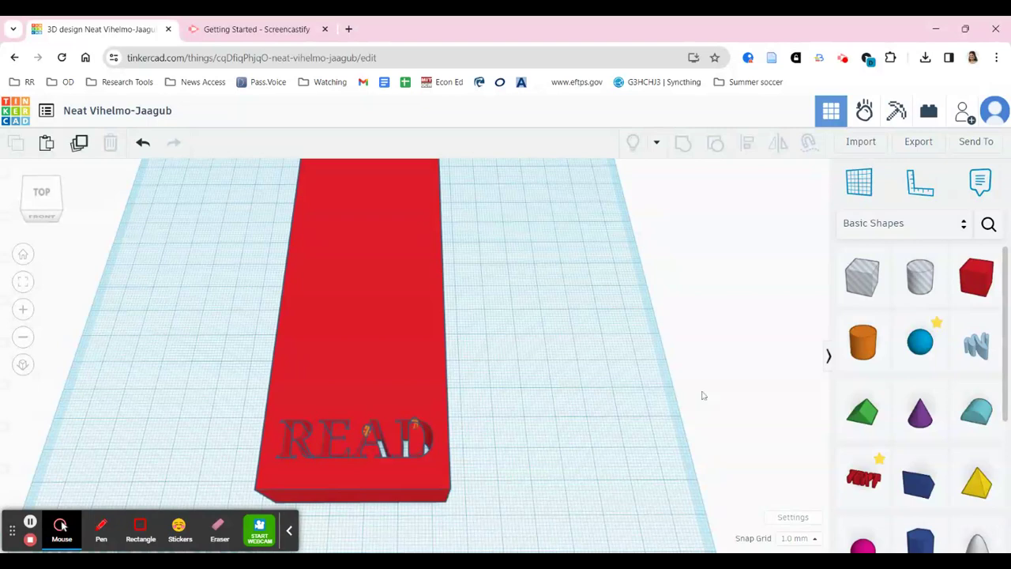
scroll(999, 416, "down", 1)
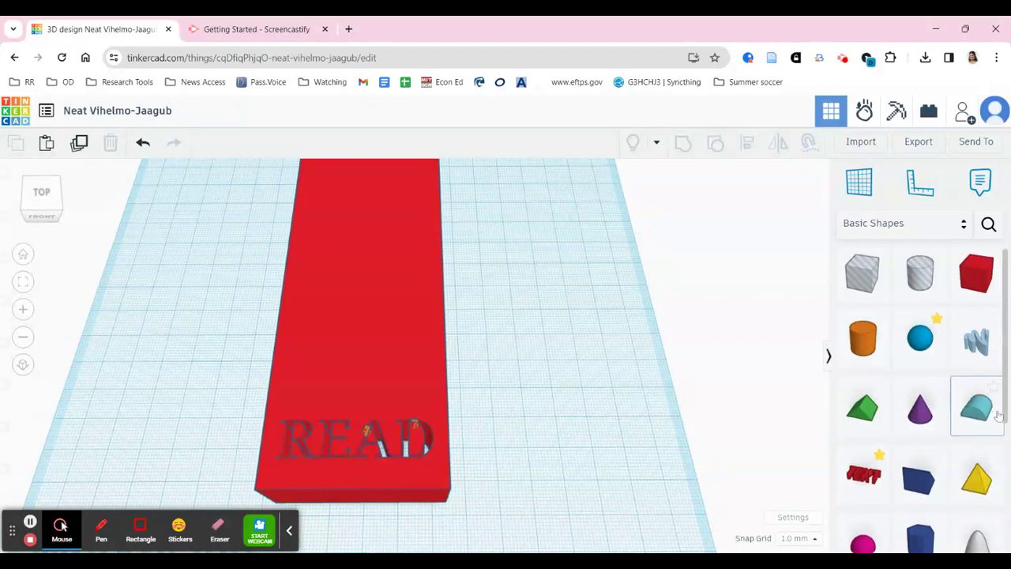
scroll(999, 416, "down", 1)
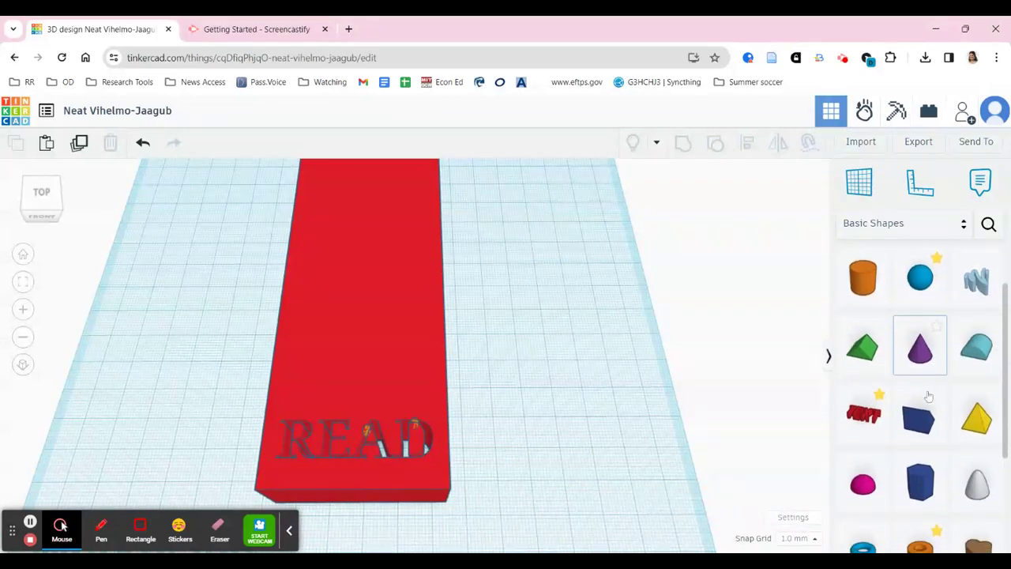
scroll(929, 396, "down", 2)
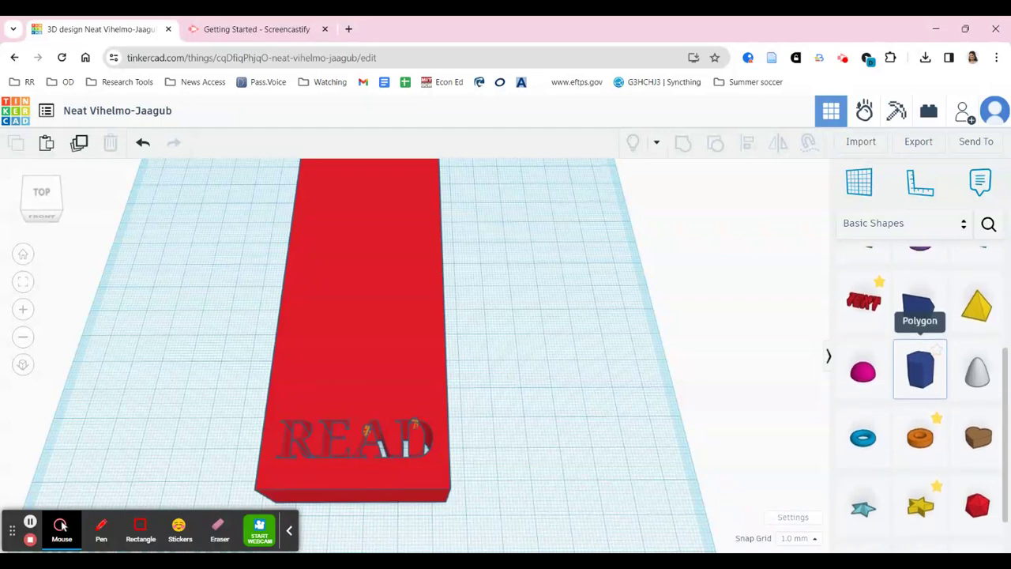
left_click_drag(921, 506, 531, 321)
left_click_drag(593, 363, 514, 316)
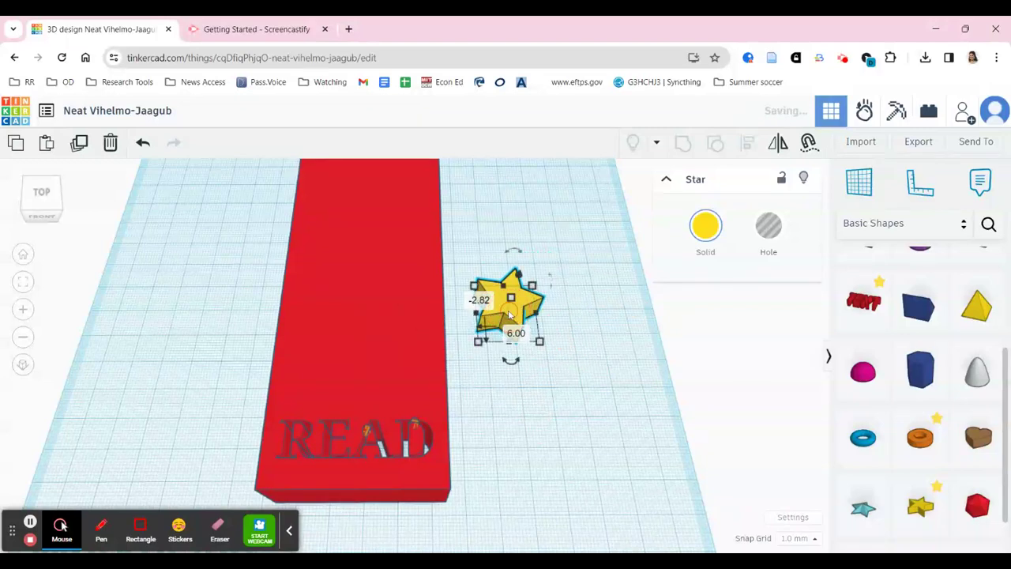
left_click(768, 229)
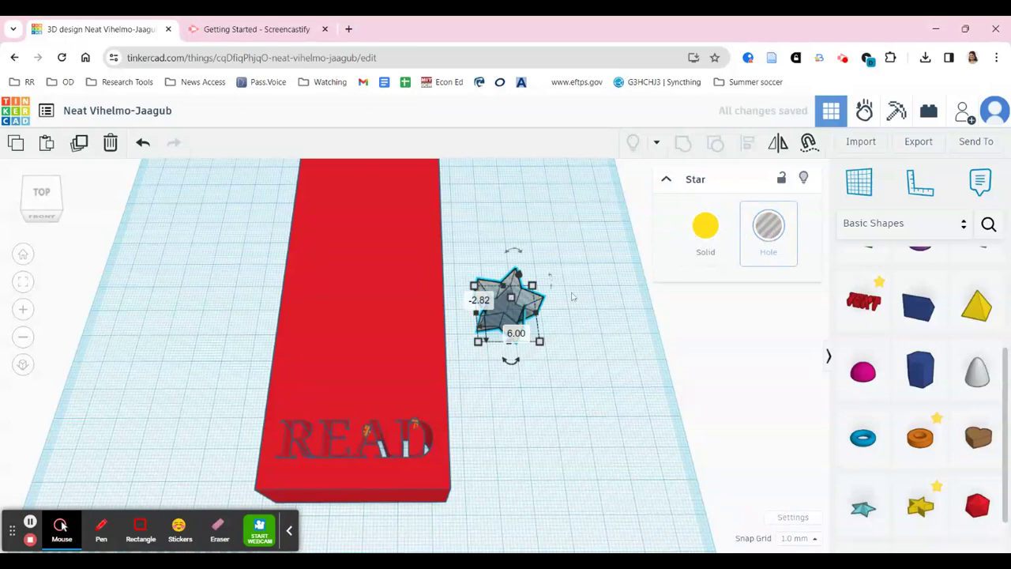
Stretch the star hole's height and move the star onto the plate just above the letters AD
left_click_drag(512, 298, 526, 253)
key("ctrl+z")
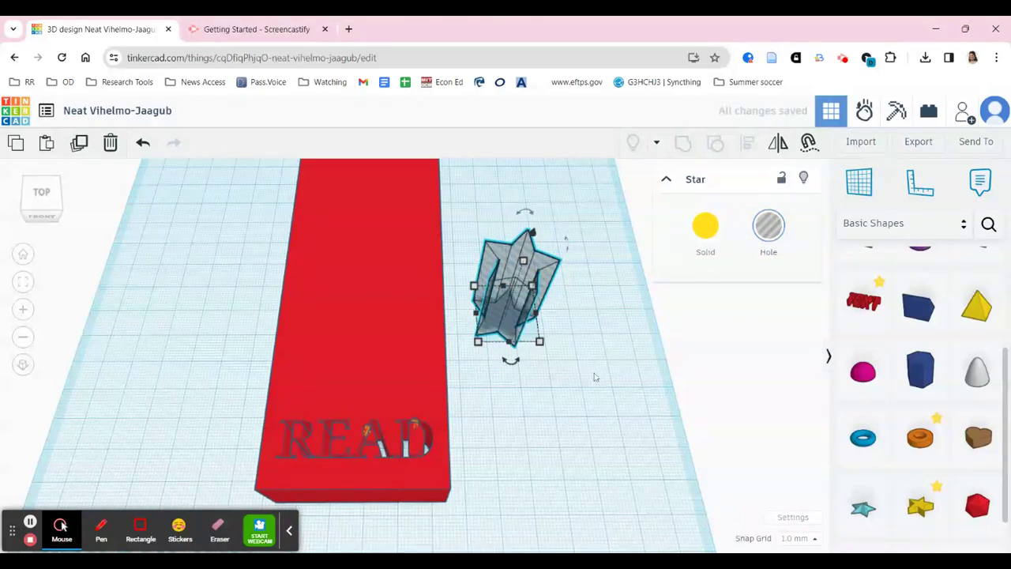
left_click_drag(500, 242, 379, 347)
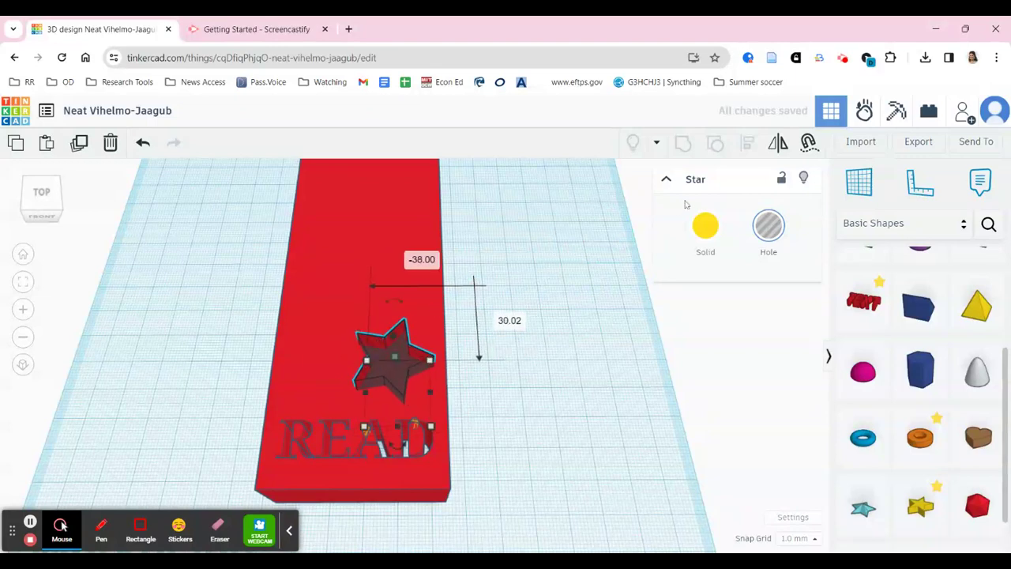
Group the star hole with the red plate to cut the star through it
left_click_drag(506, 385, 317, 360)
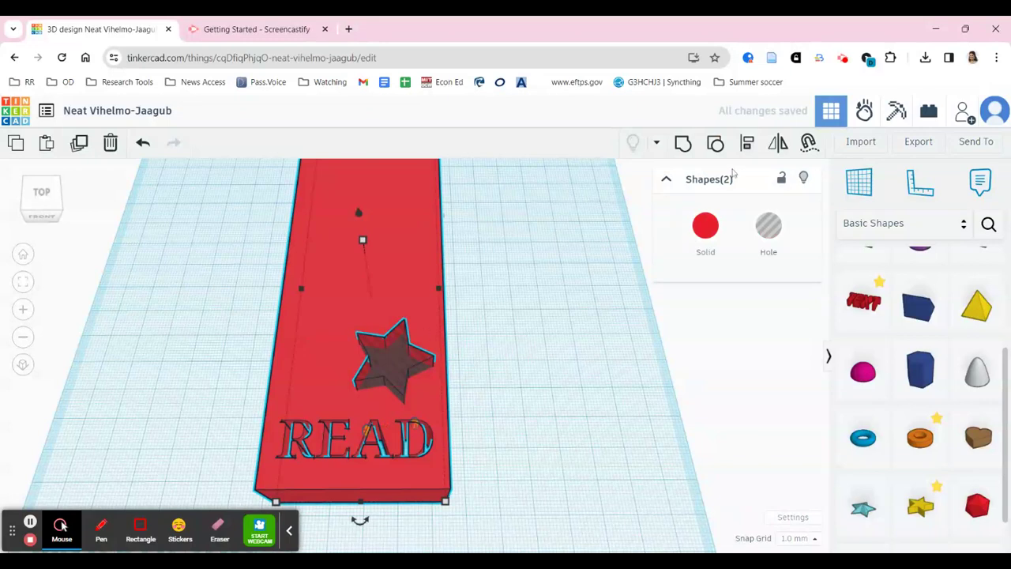
left_click(684, 146)
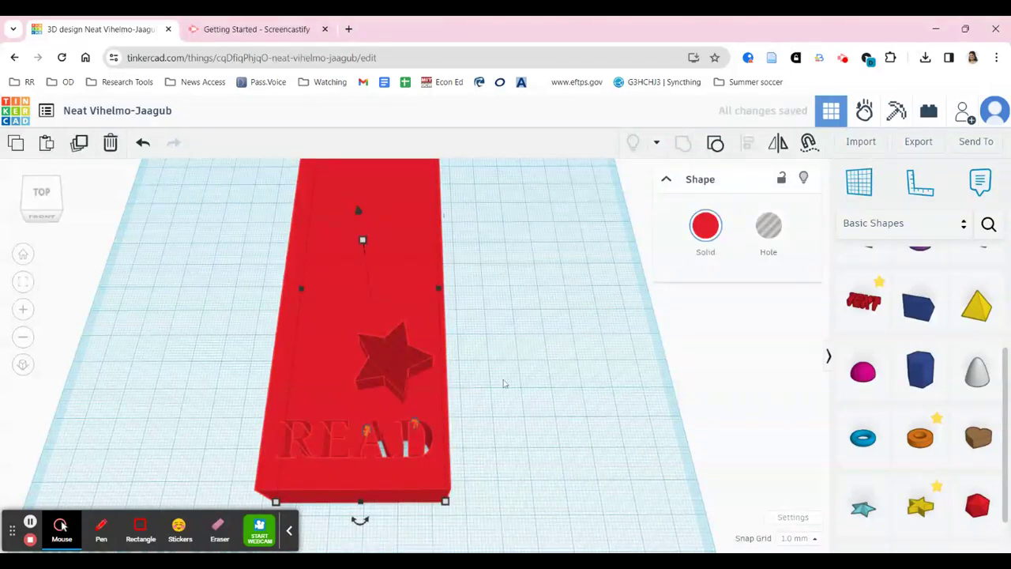
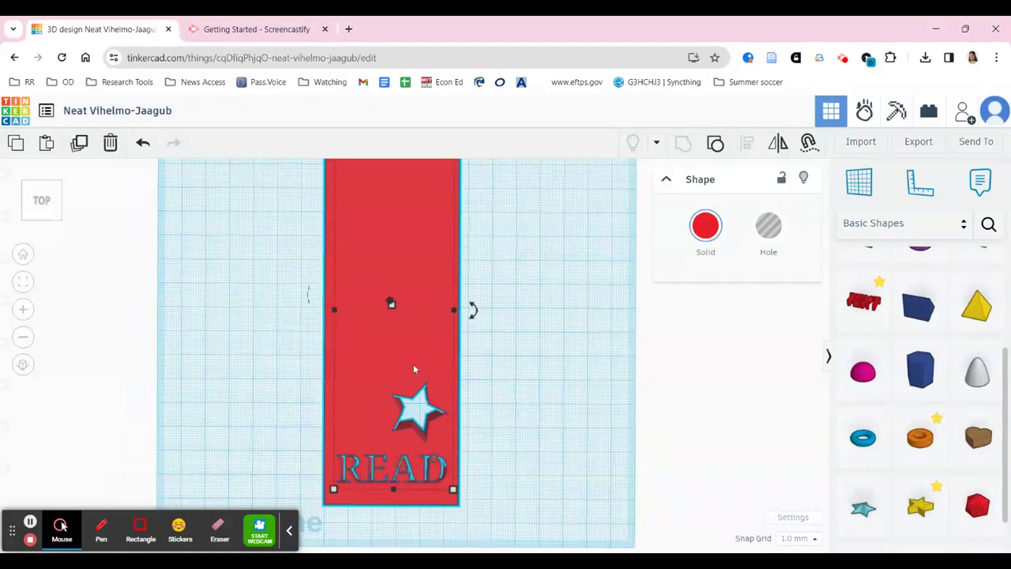
Group the two thin cylinders with the plate and move the merged shape toward the workplane's front edge
scroll(506, 311, "down", 2)
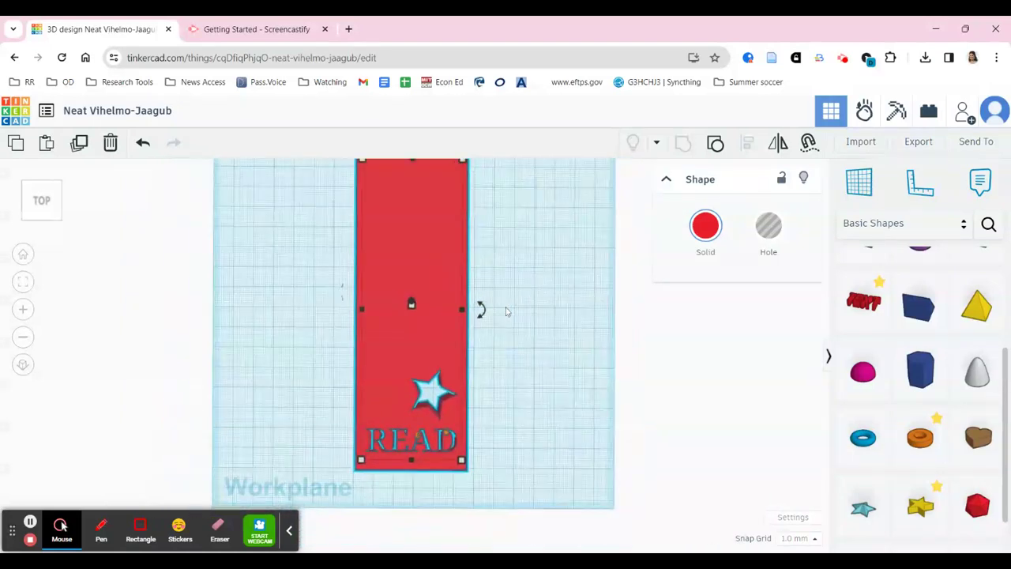
left_click_drag(319, 362, 523, 491)
left_click(683, 143)
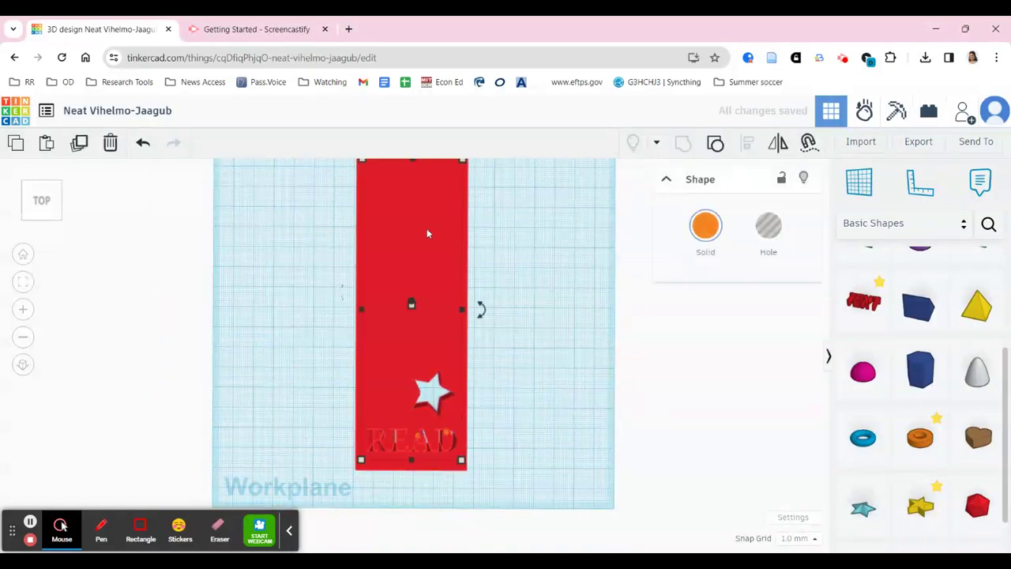
left_click_drag(427, 233, 429, 264)
left_click(497, 263)
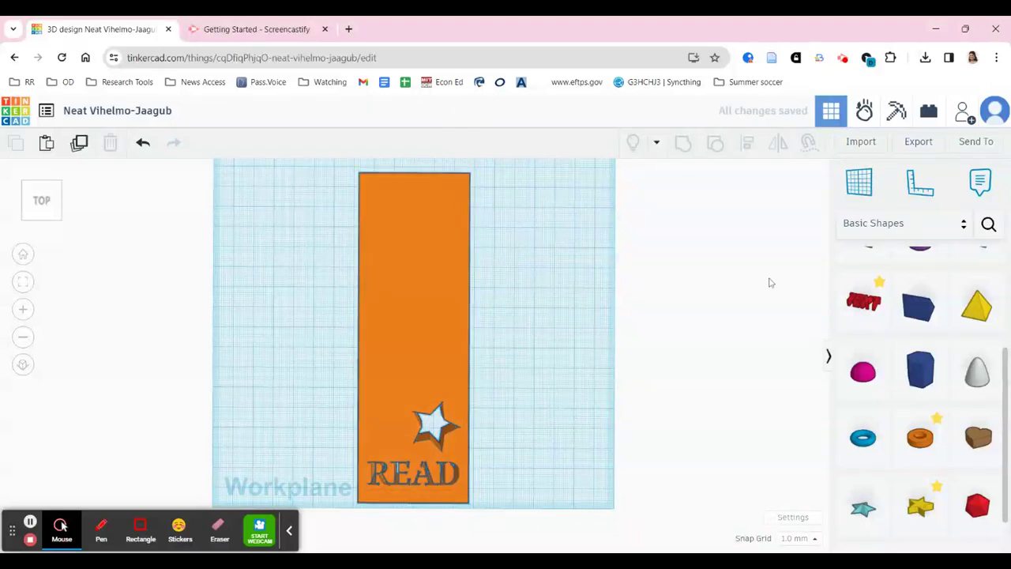
left_click(424, 219)
left_click_drag(363, 190, 364, 222)
key("ctrl+z")
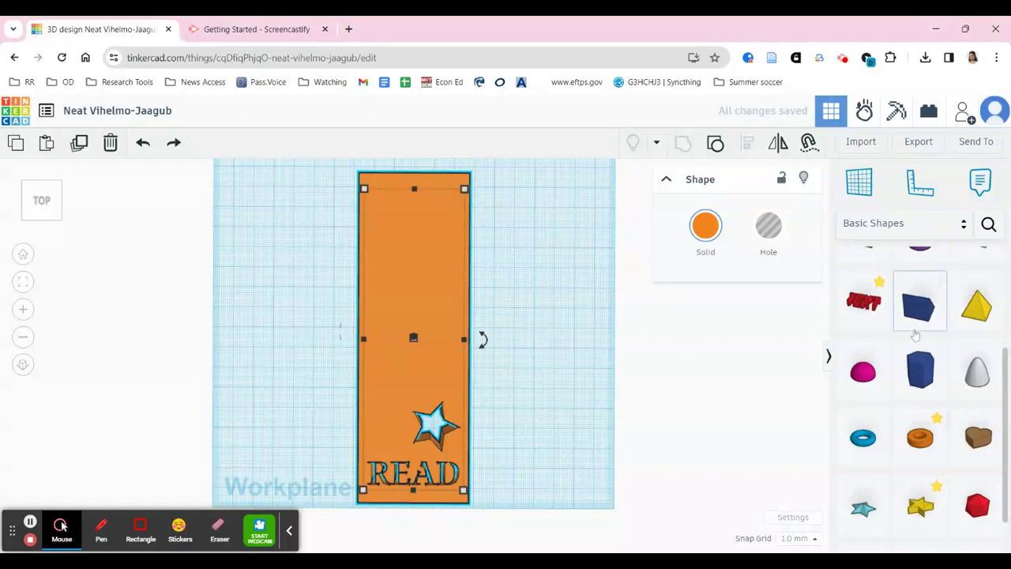
Place a box hole over the plate's far end and stretch it wider than the plate and taller
scroll(933, 339, "up", 3)
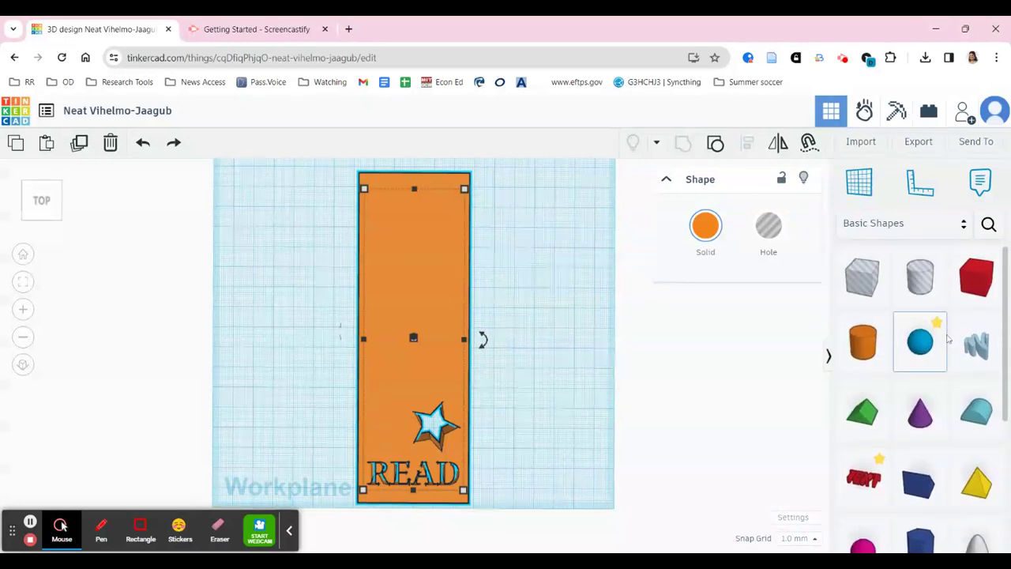
left_click(866, 286)
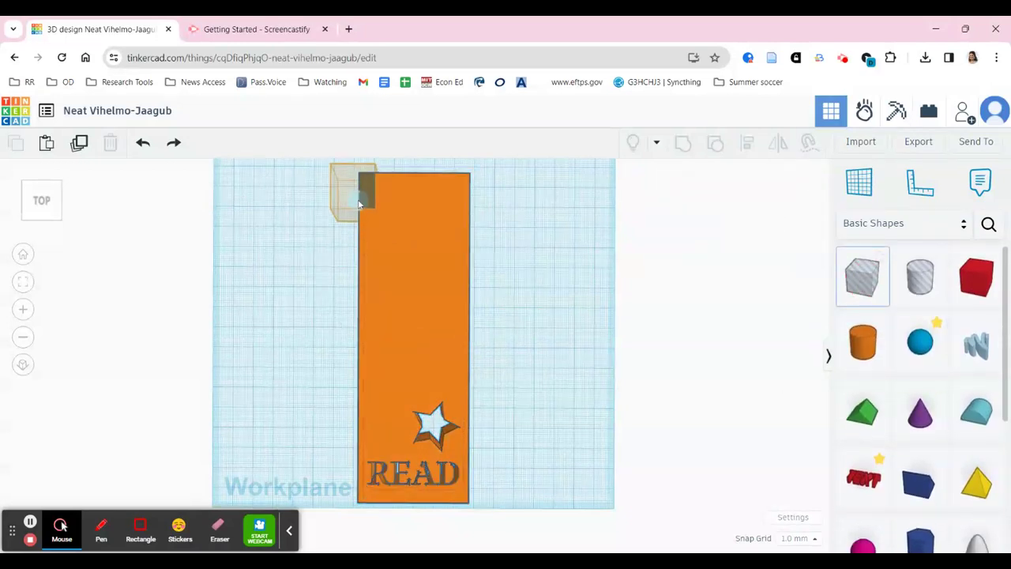
left_click(361, 204)
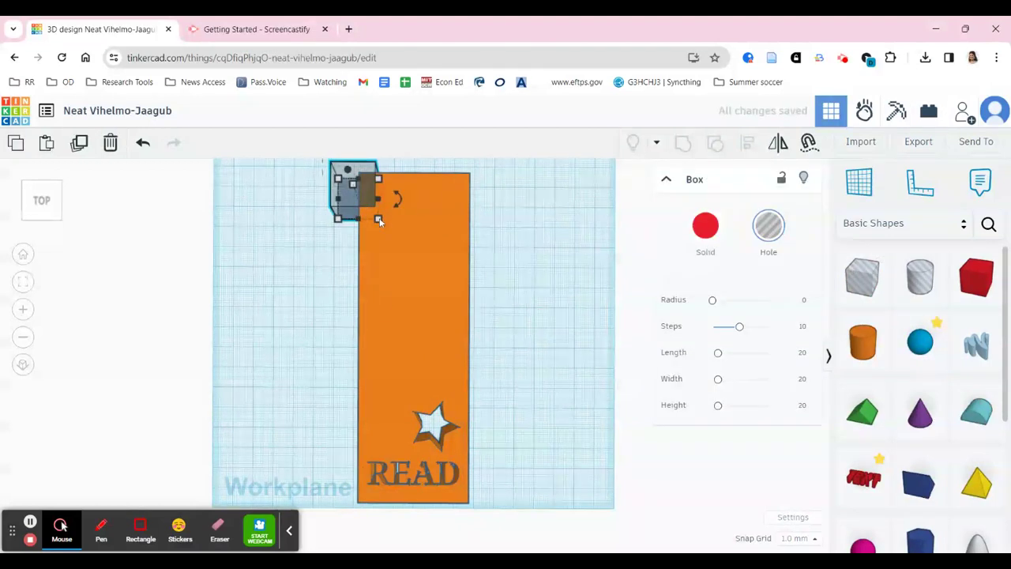
left_click_drag(379, 222, 500, 255)
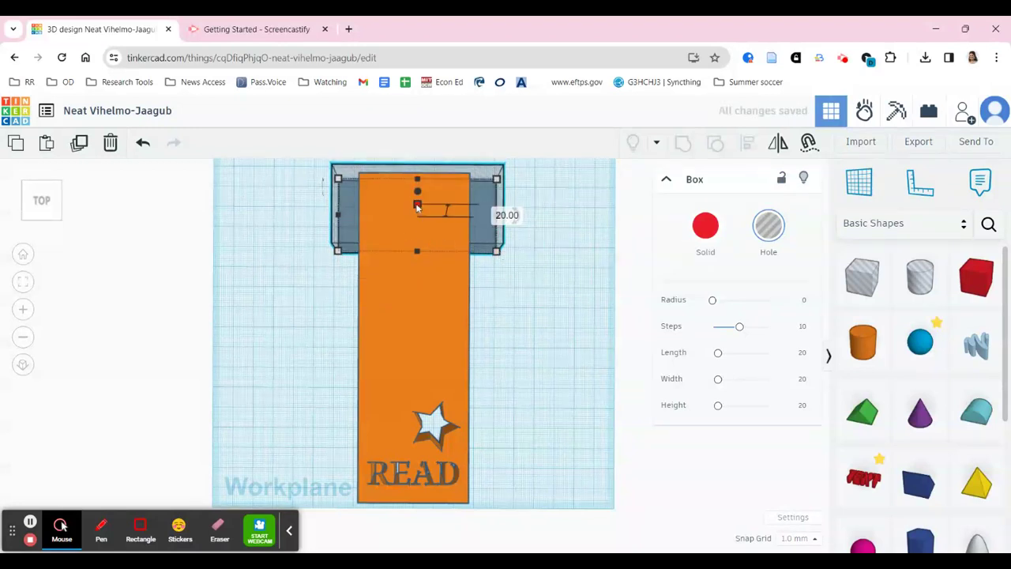
left_click_drag(417, 204, 419, 187)
Group the box hole with the orange plate to cut off the plate's far end
left_click_drag(504, 308, 445, 228)
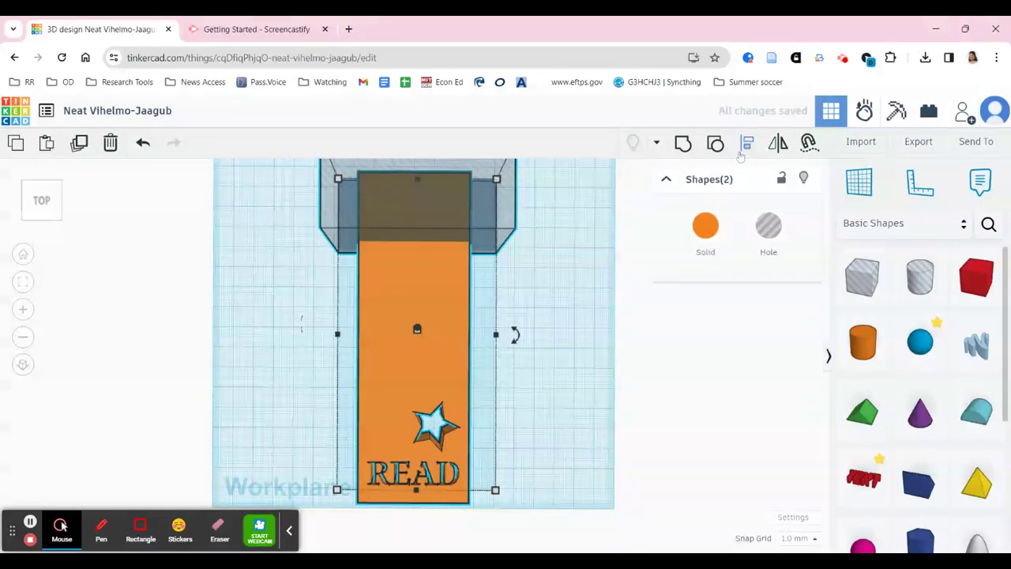
left_click(683, 143)
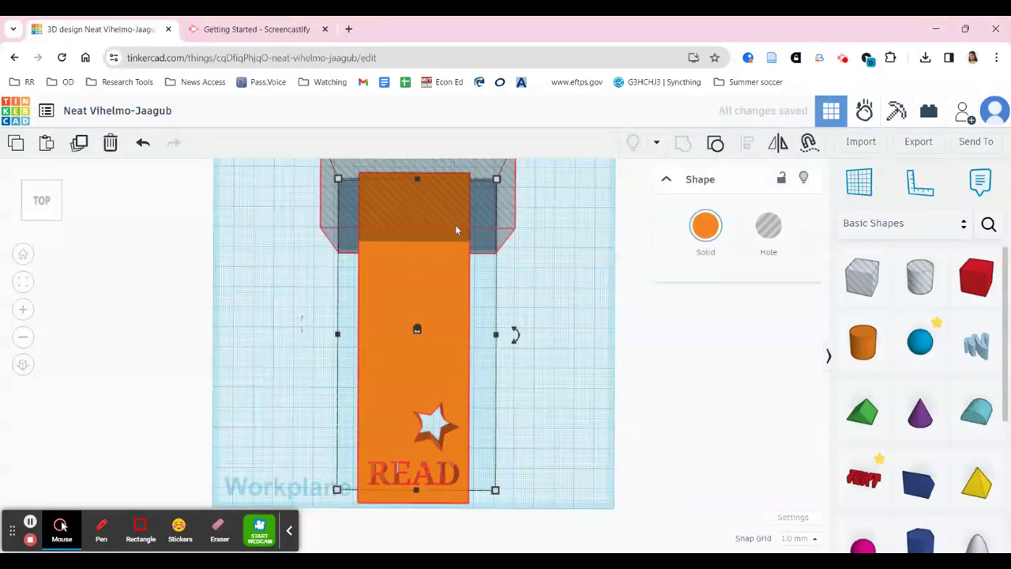
Place a solid tube on the workplane and move it to overlap one corner of the plate's cut far edge
left_click(543, 342)
scroll(924, 439, "down", 5)
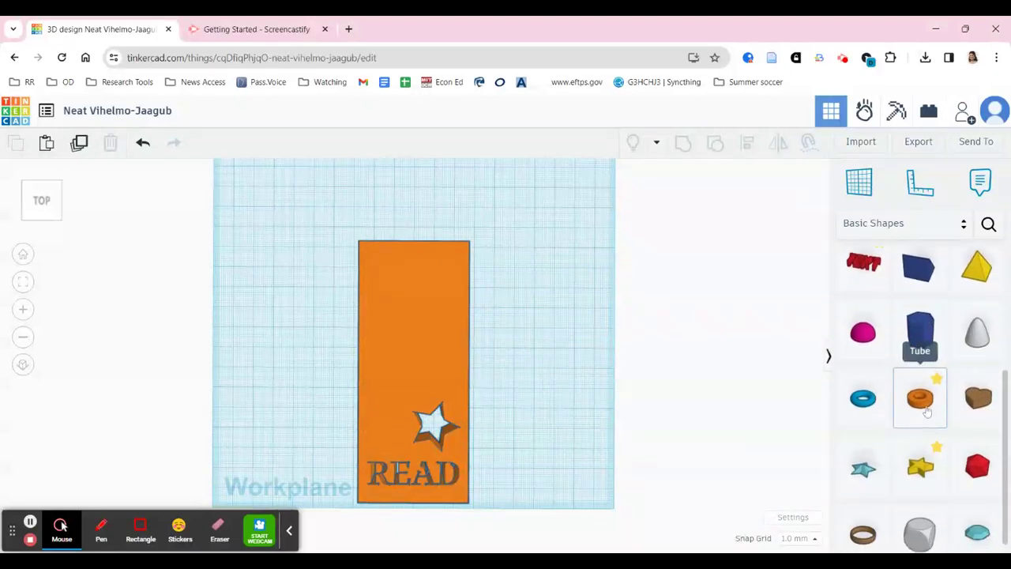
left_click_drag(927, 412, 479, 288)
key("ctrl+z")
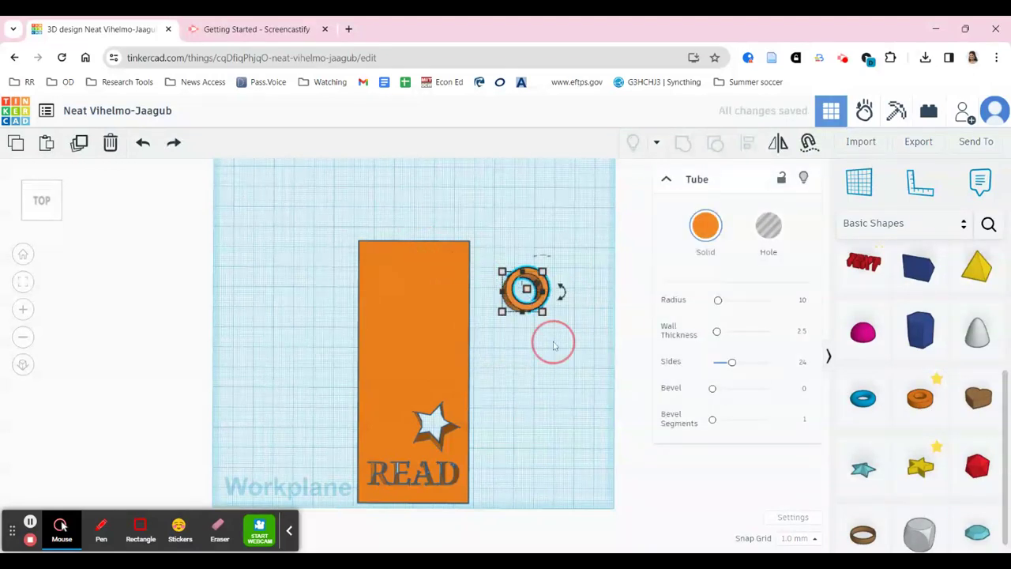
left_click(553, 341)
left_click_drag(526, 311, 396, 255)
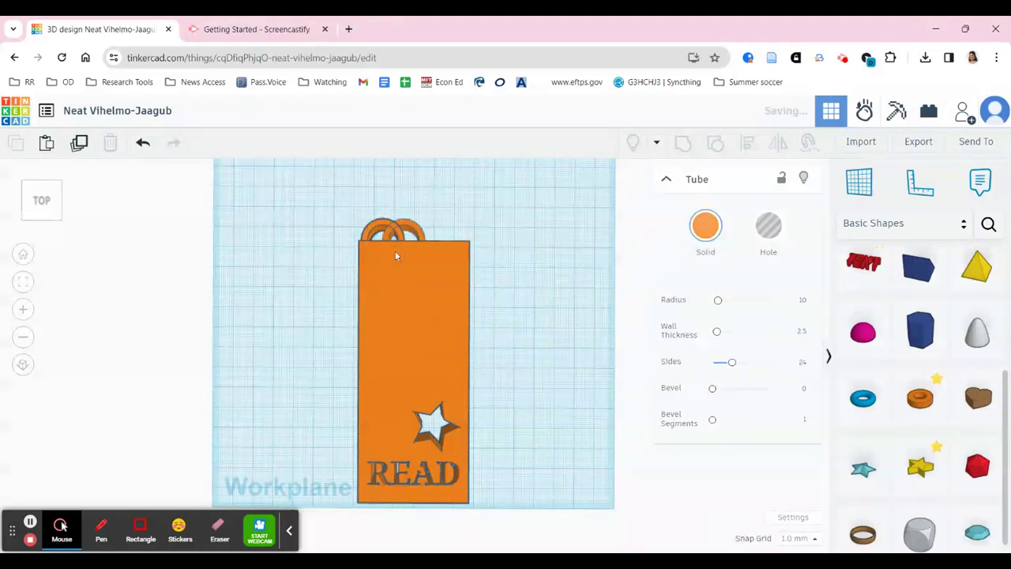
Duplicate the tube along the plate's far edge to form a row of four overlapping loops
key("ctrl+v")
key("ctrl+v")
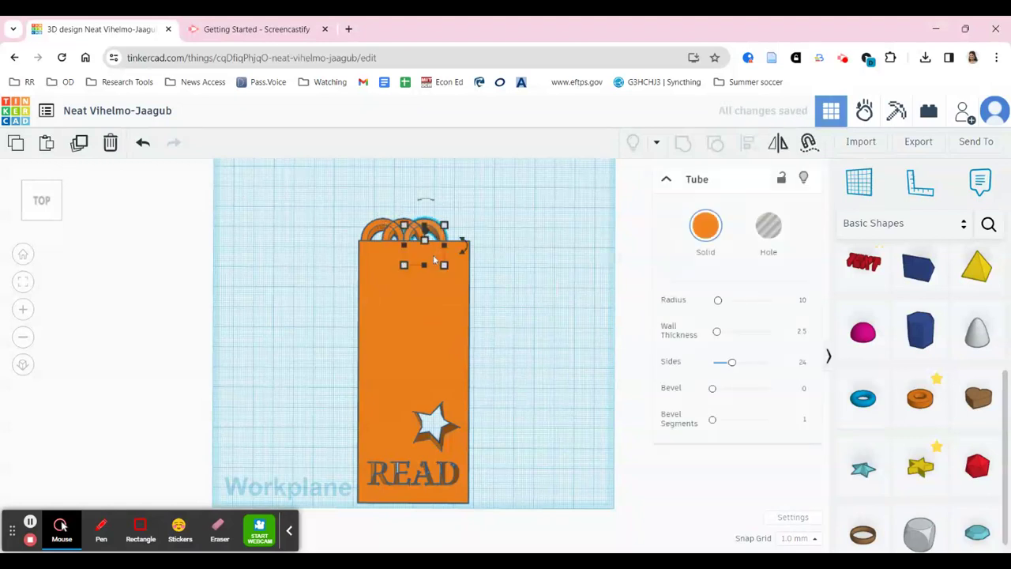
key("ctrl+v")
left_click(524, 302)
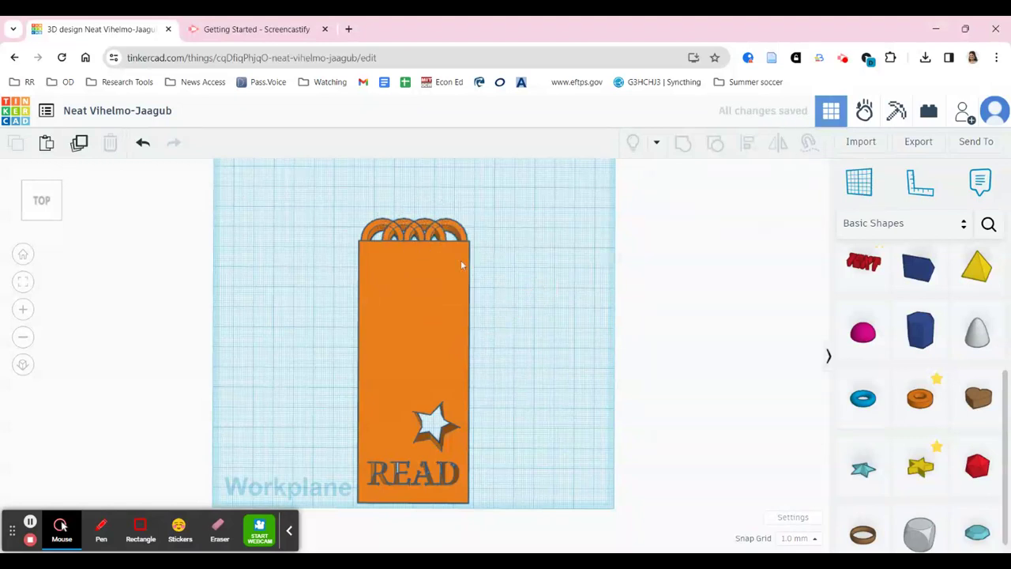
Add a heart beside the plate and place a duplicate of it directly behind the original
right_click_drag(544, 336, 541, 379)
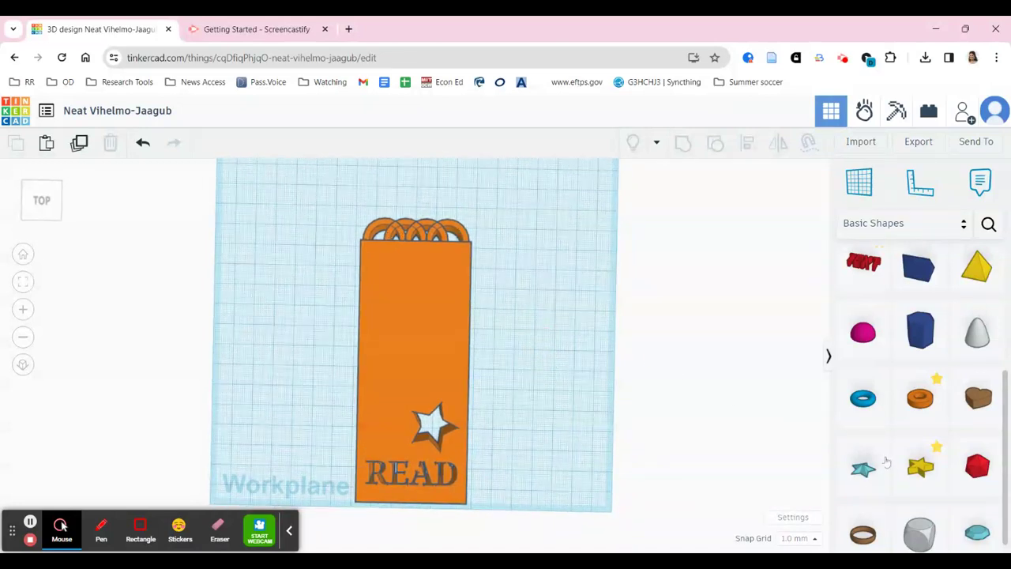
left_click_drag(976, 399, 557, 326)
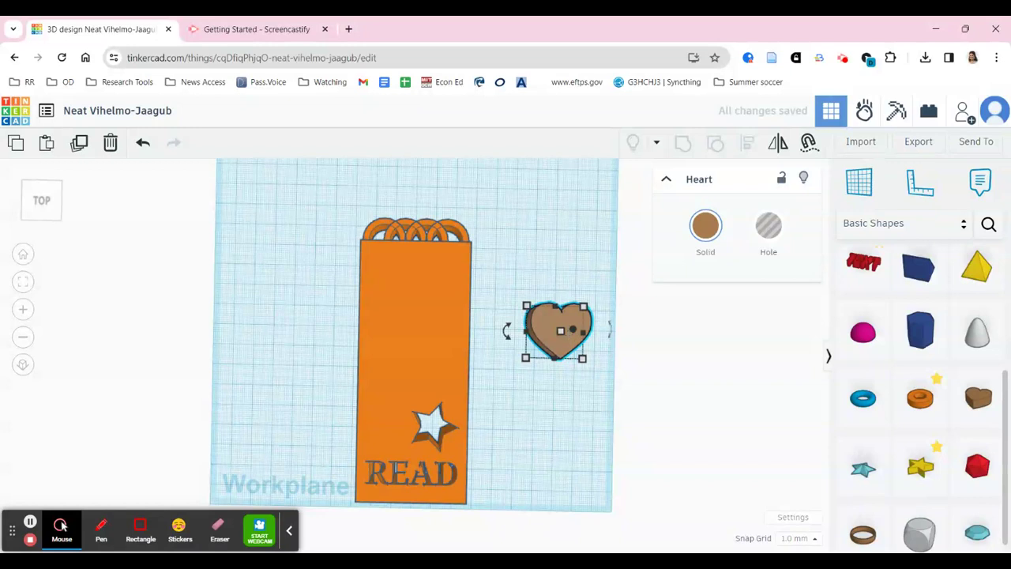
left_click_drag(582, 332, 586, 249)
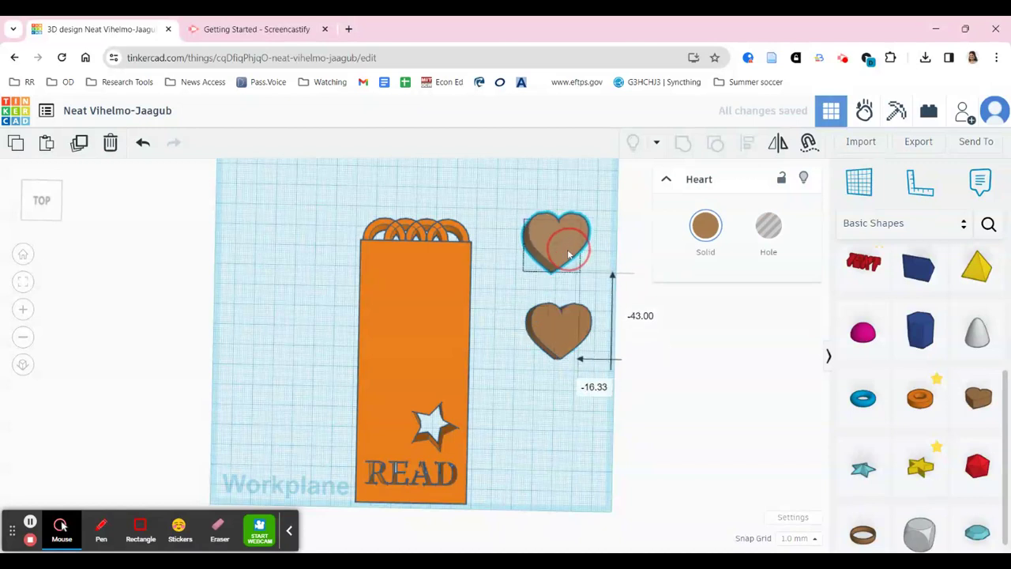
Turn the duplicate heart into a hole, shrink it to about 23 mm deep and make it taller than the solid heart
left_click(769, 226)
left_click_drag(527, 220, 535, 227)
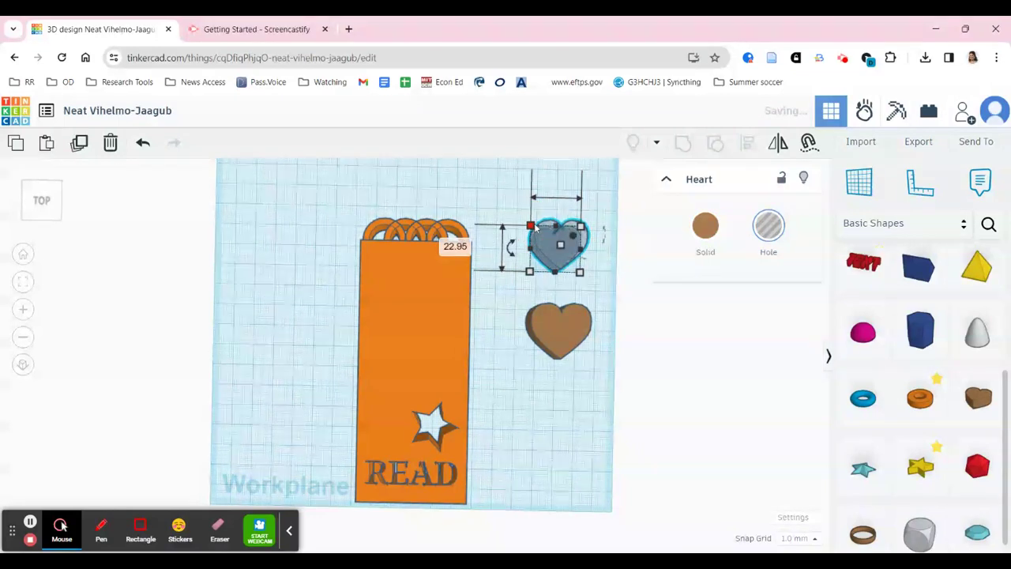
left_click(594, 357)
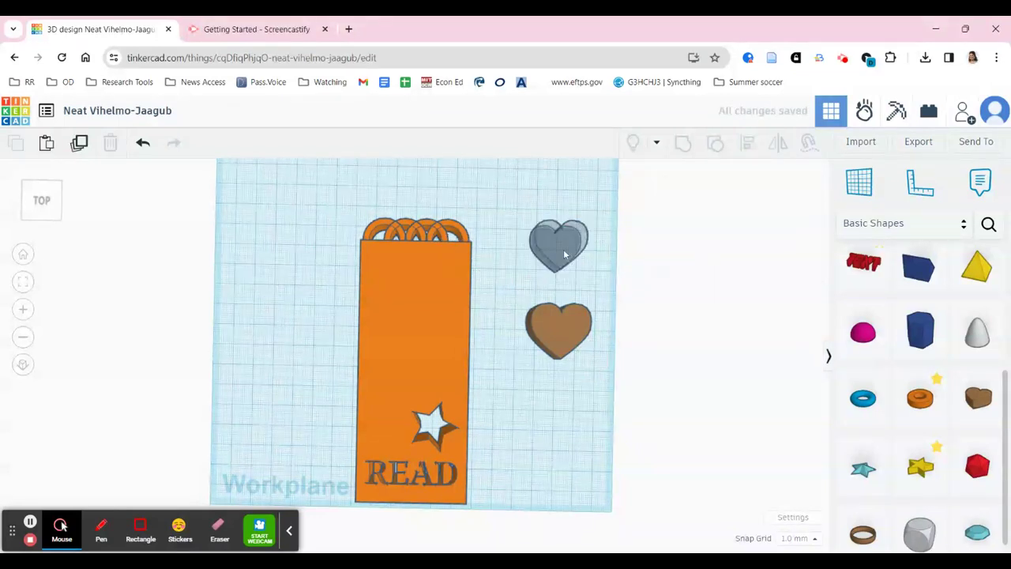
left_click_drag(560, 246, 567, 239)
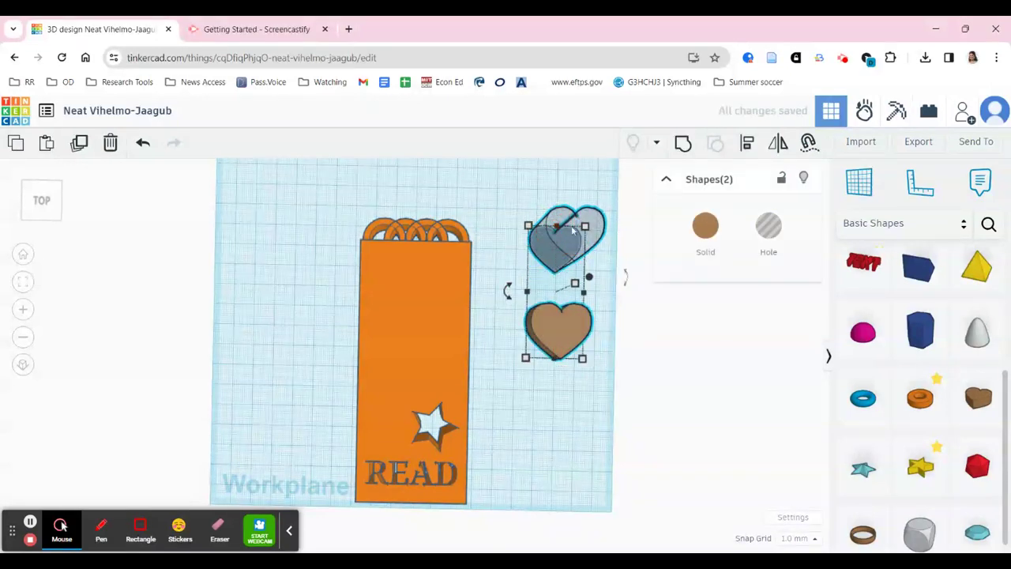
Align the heart hole to the centre of the solid heart in both horizontal directions
left_click(747, 147)
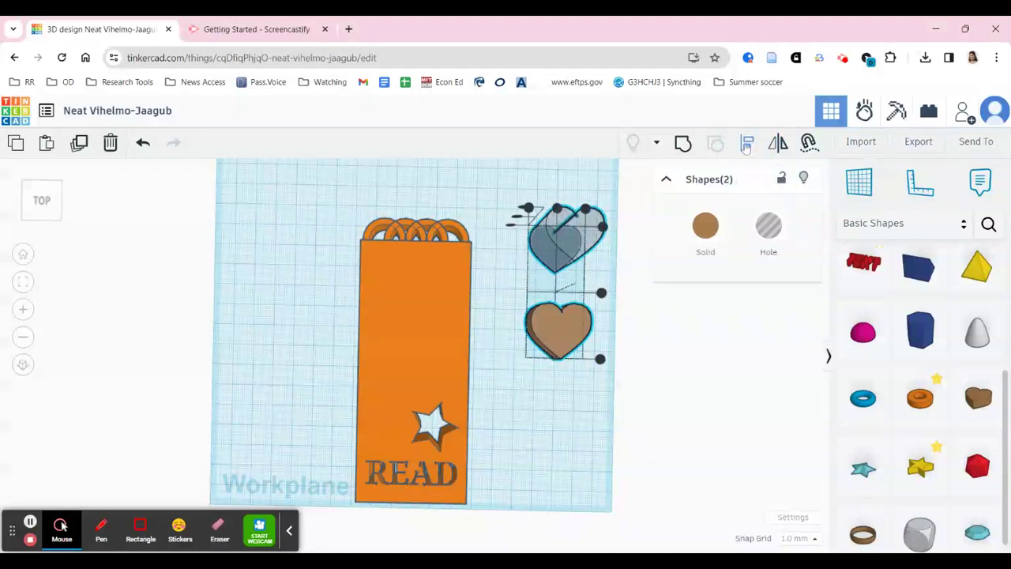
left_click(601, 294)
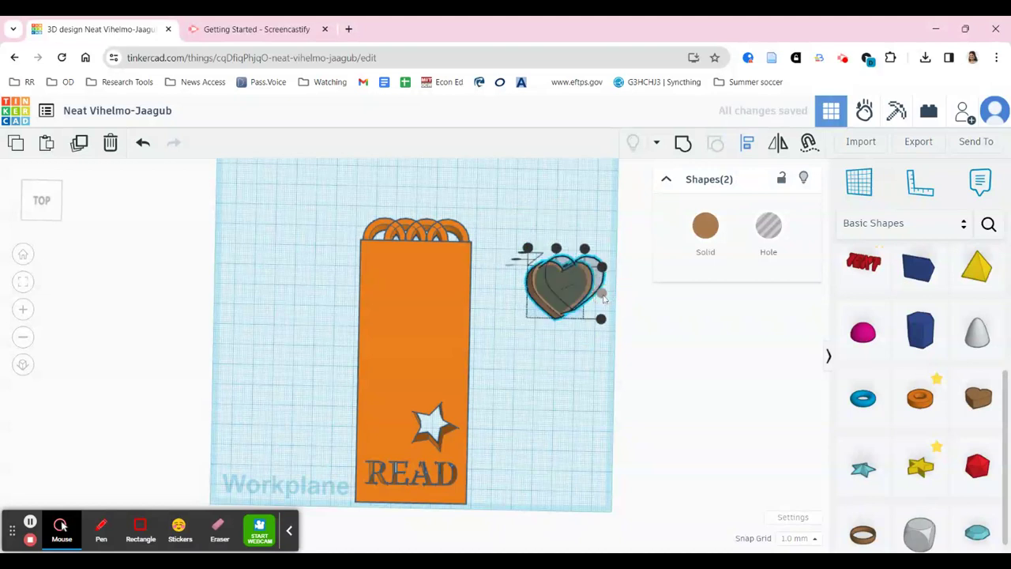
left_click(556, 249)
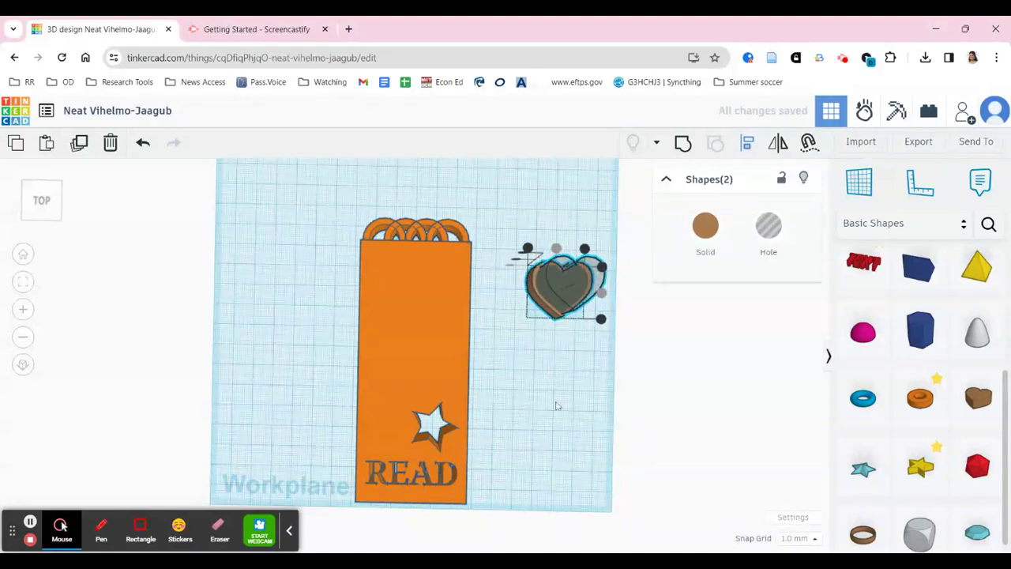
right_click_drag(556, 406, 535, 397)
left_click(576, 390)
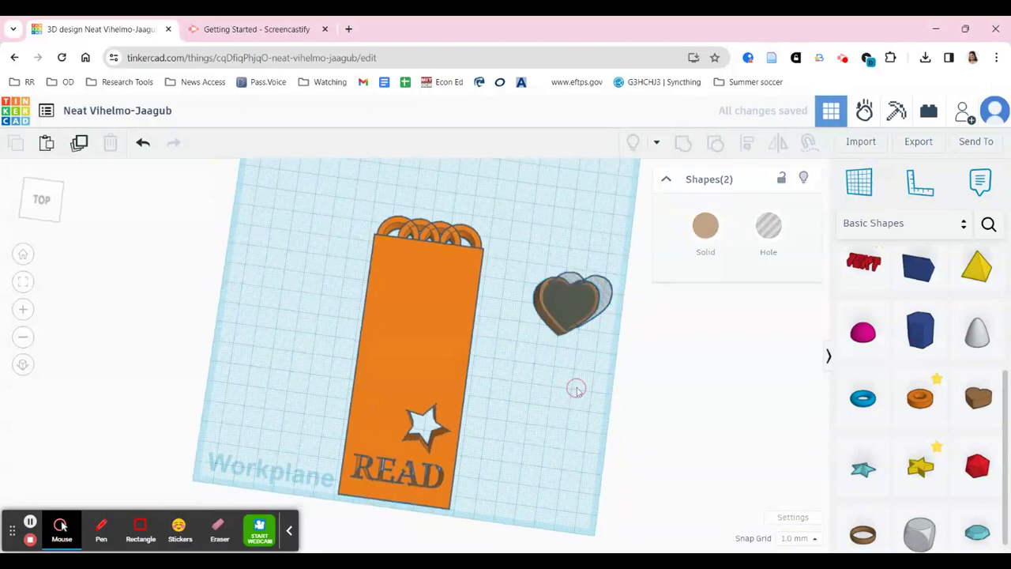
Group the solid heart with the heart hole to cut it into an open heart outline
left_click_drag(586, 377, 545, 265)
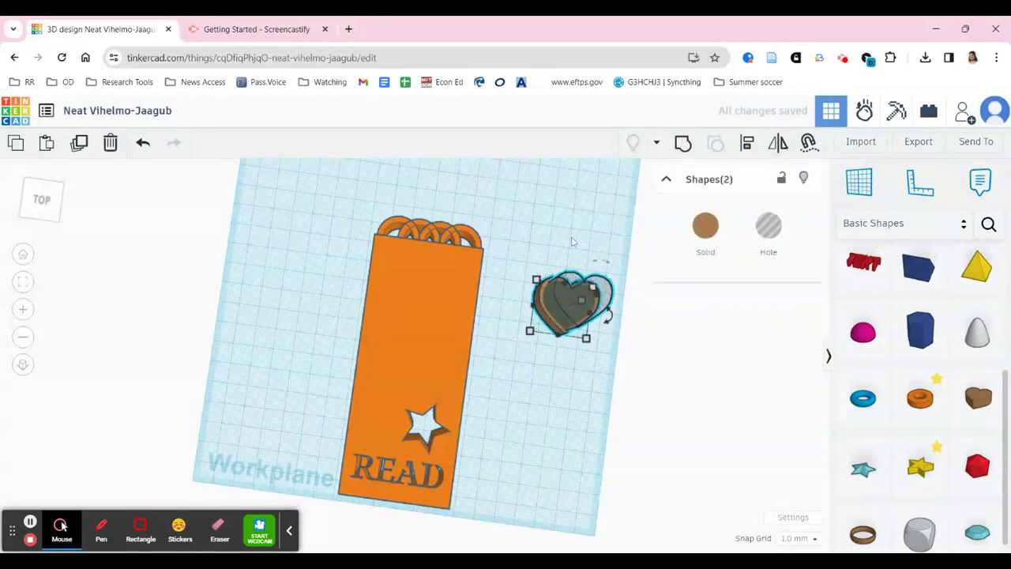
left_click(683, 143)
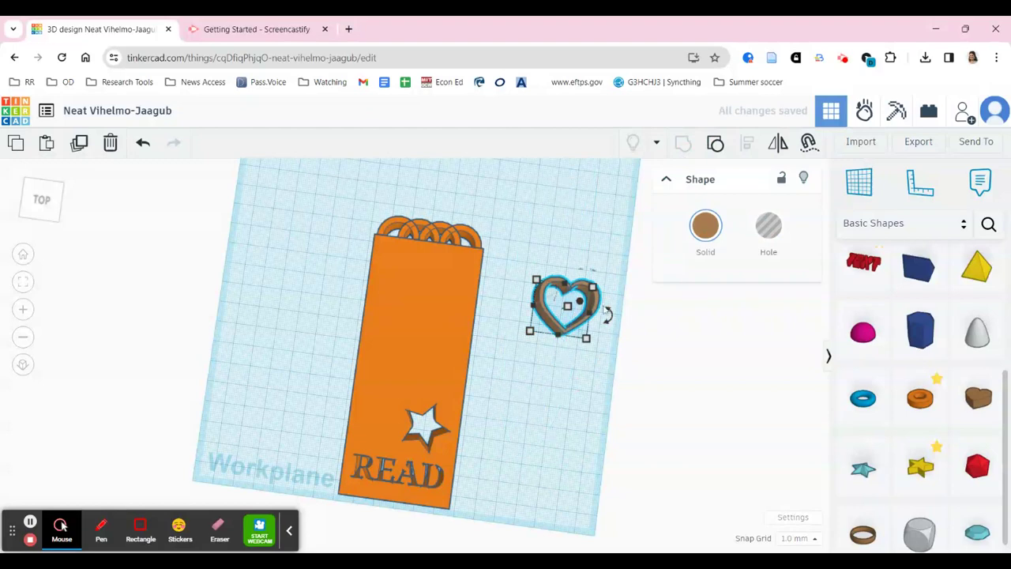
left_click(534, 217)
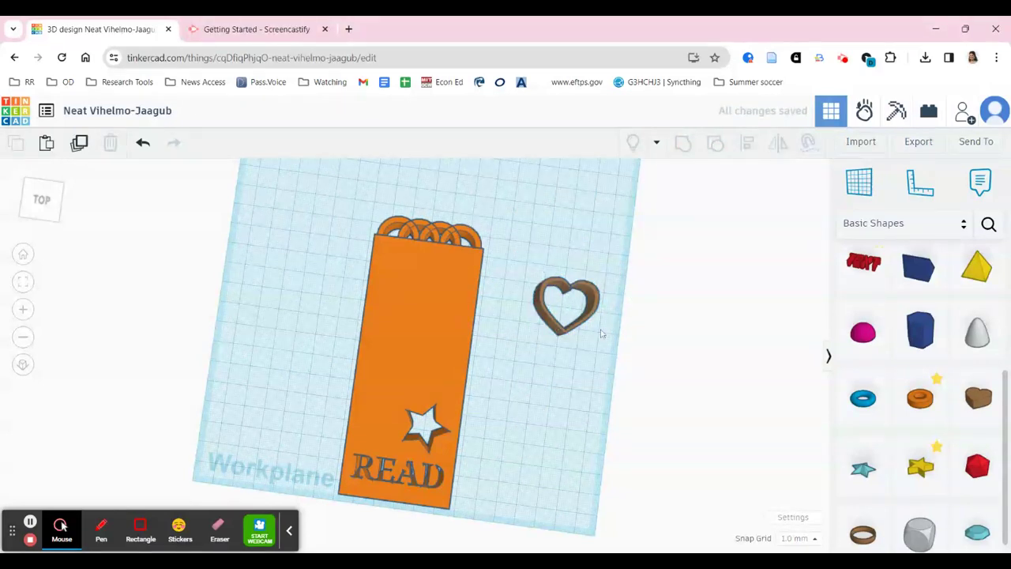
Position the heart outline over the tubes at the plate's far edge and a duplicate beside it to span the plate's width
left_click_drag(574, 333, 408, 250)
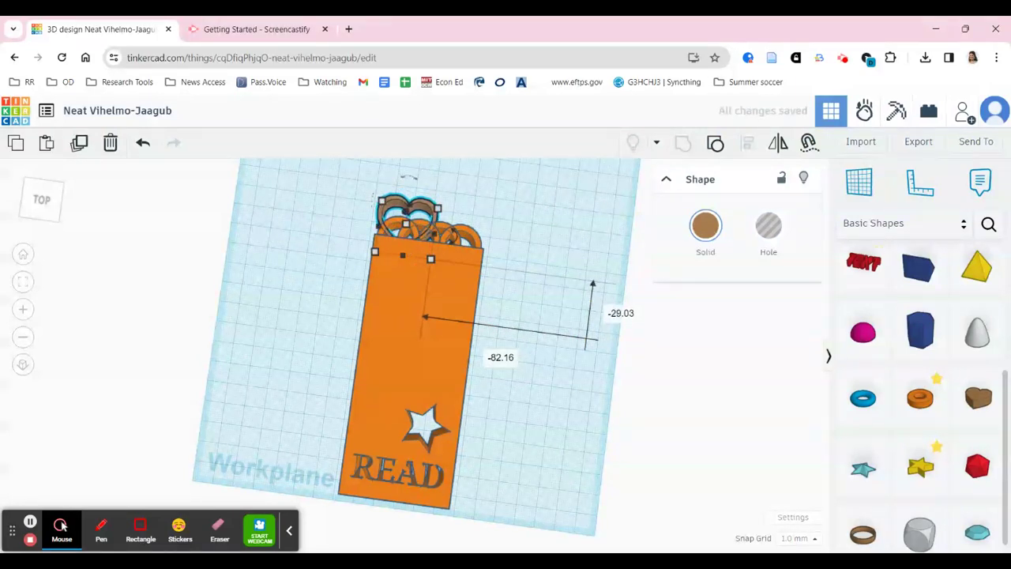
key("Right")
key("Right")
key("Right")
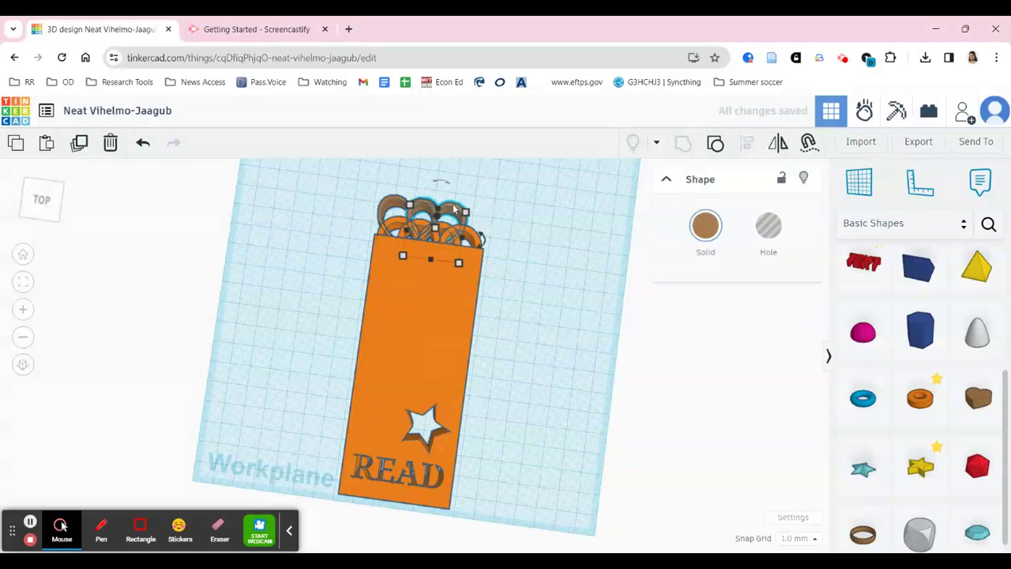
left_click_drag(455, 210, 479, 211)
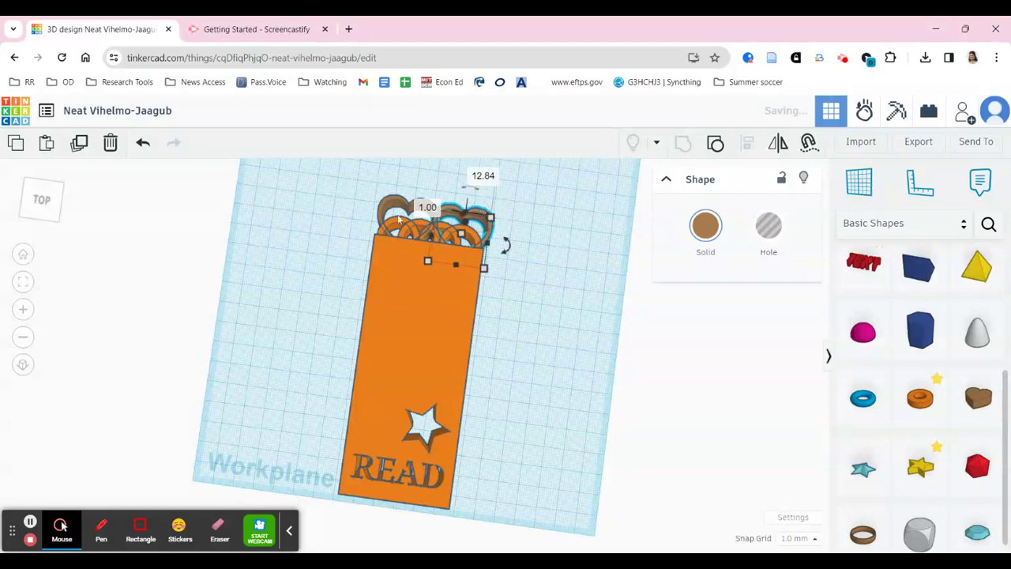
left_click(382, 209)
left_click_drag(381, 209, 381, 206)
left_click(581, 319)
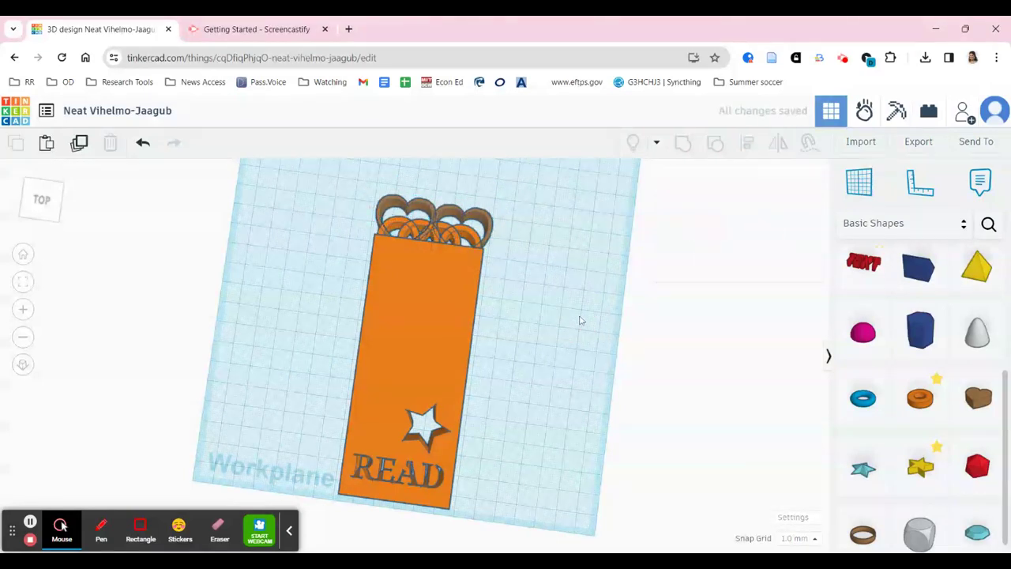
Add a yellow star beside the plate and duplicate it, shifting the copy sideways
right_click_drag(578, 320, 578, 361)
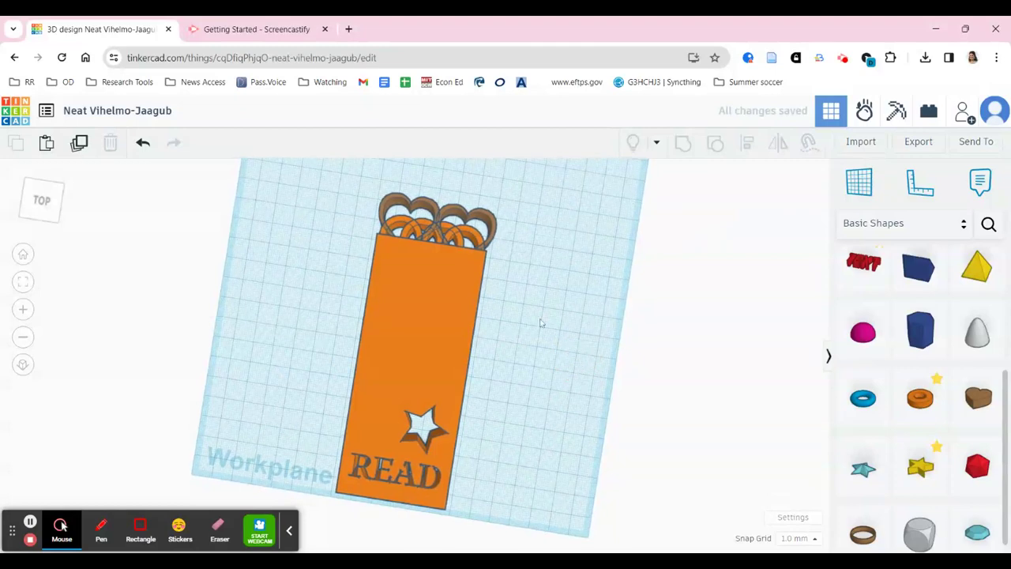
left_click_drag(920, 466, 543, 328)
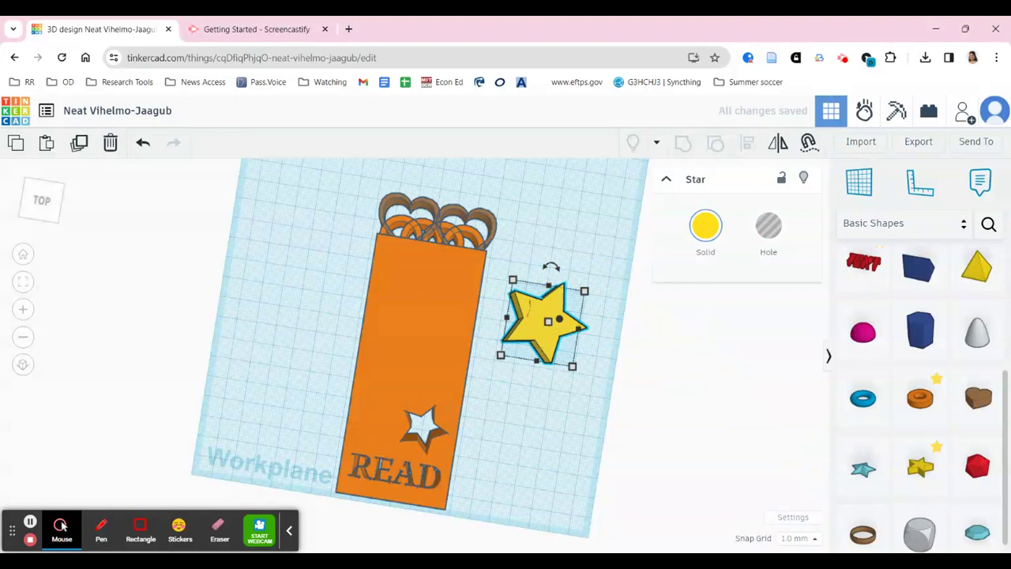
key("ctrl+d")
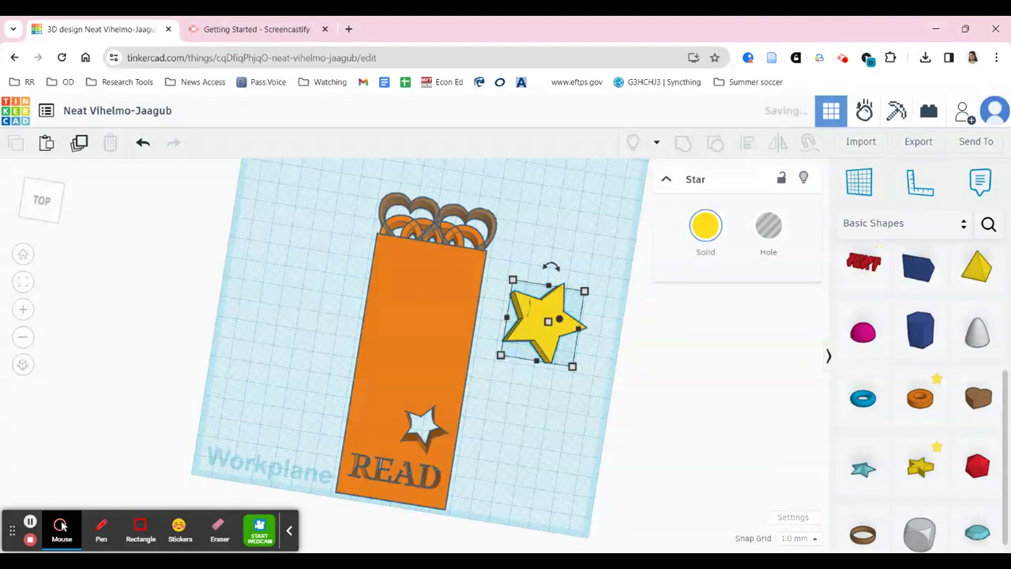
left_click_drag(545, 325, 588, 328)
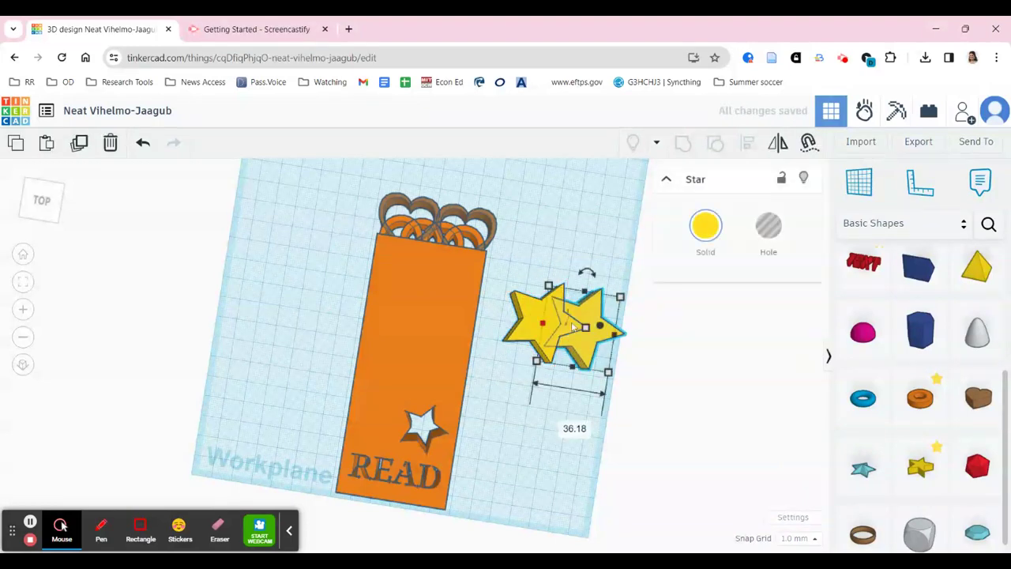
Turn the duplicate star into a hole, make it much taller and shrink it to about 33.31 by 35.02 mm
left_click(765, 223)
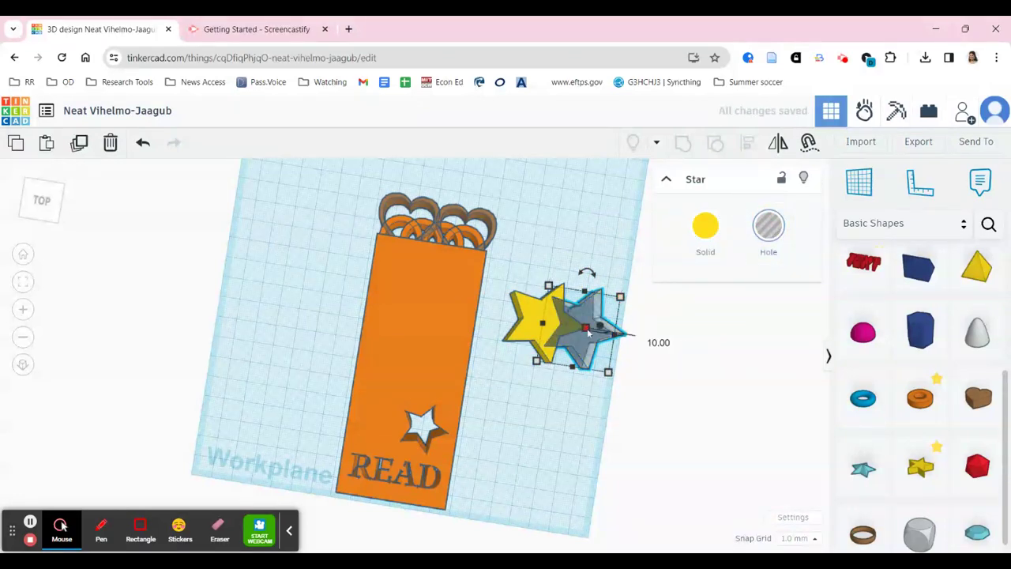
left_click_drag(586, 327, 602, 318)
left_click_drag(550, 291, 558, 294)
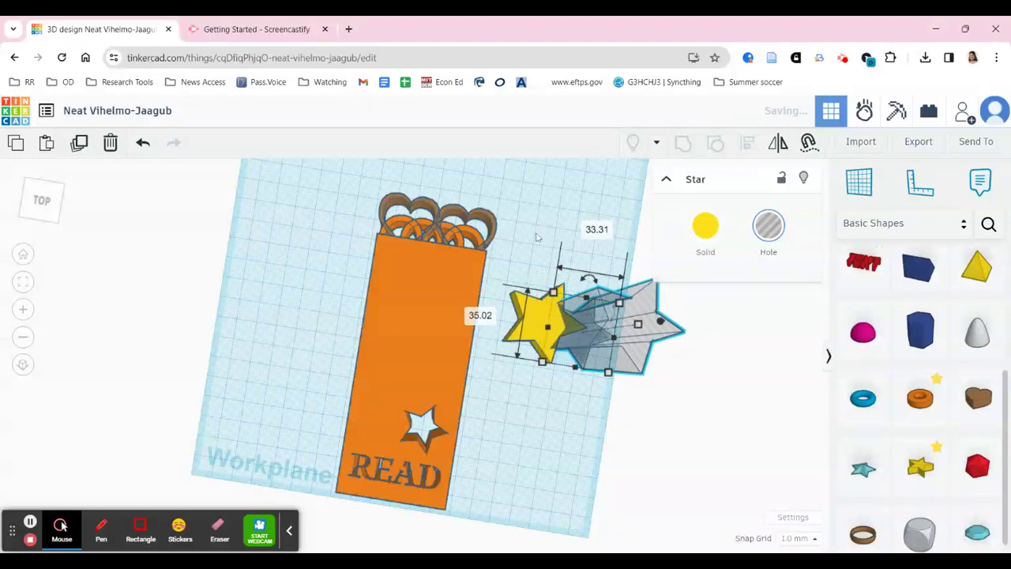
Align the star hole with the centre of the yellow star in both horizontal directions
left_click_drag(533, 233, 618, 377)
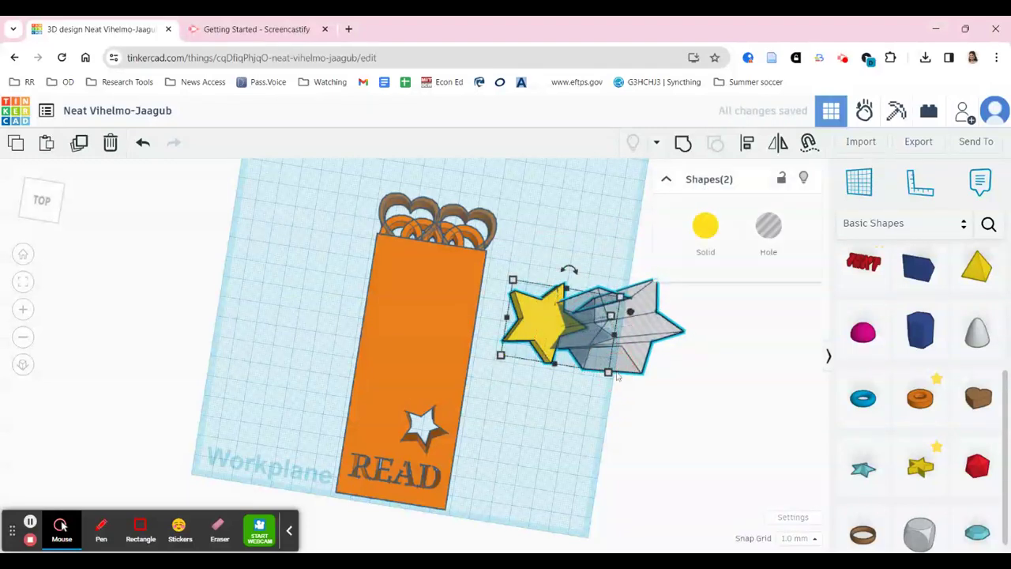
left_click(748, 144)
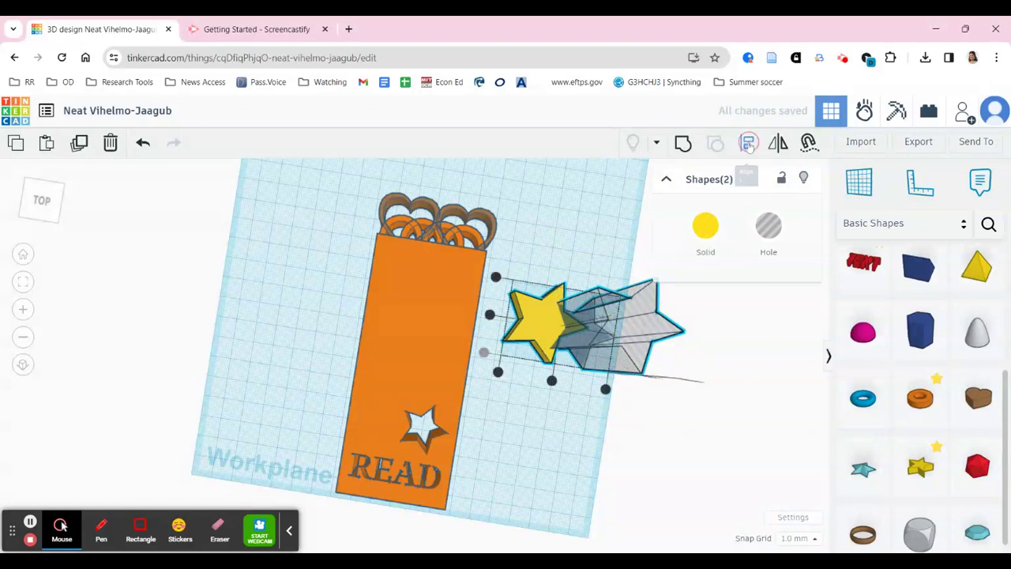
left_click(552, 381)
left_click(508, 319)
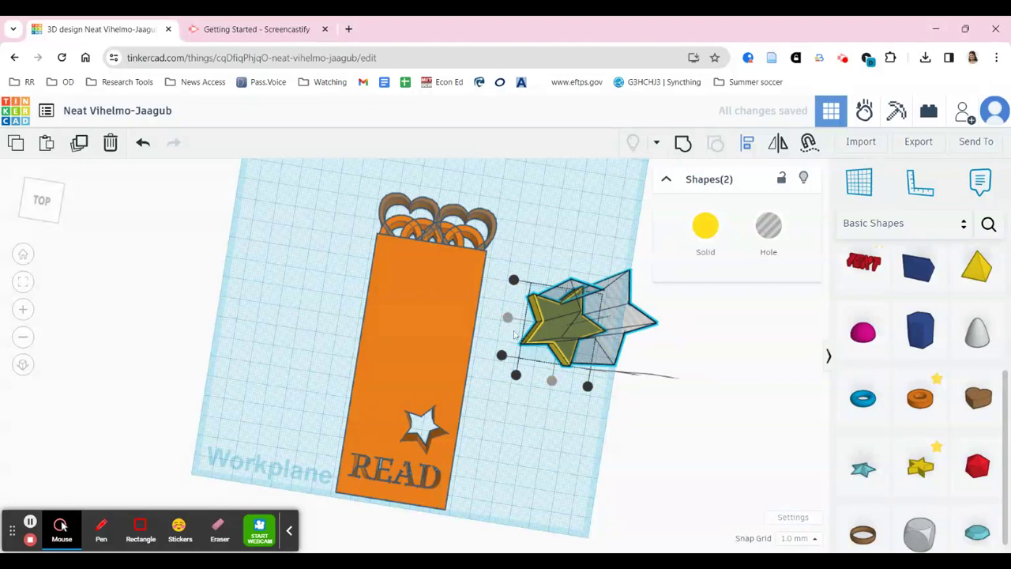
left_click(560, 443)
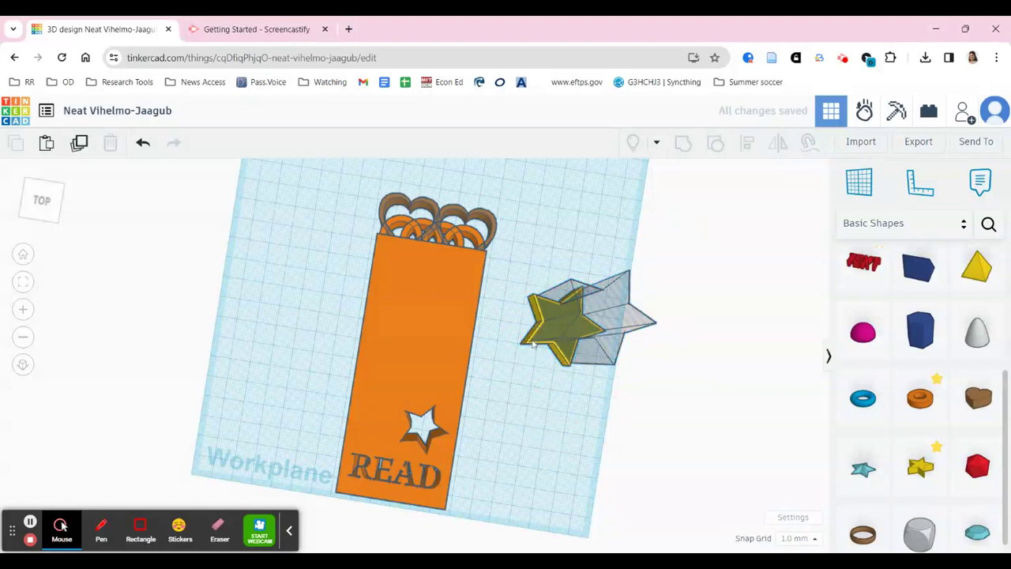
Shrink the star hole to about 30.92 by 32.51 mm and realign it with the yellow star's centre in both horizontal directions
left_click(562, 305)
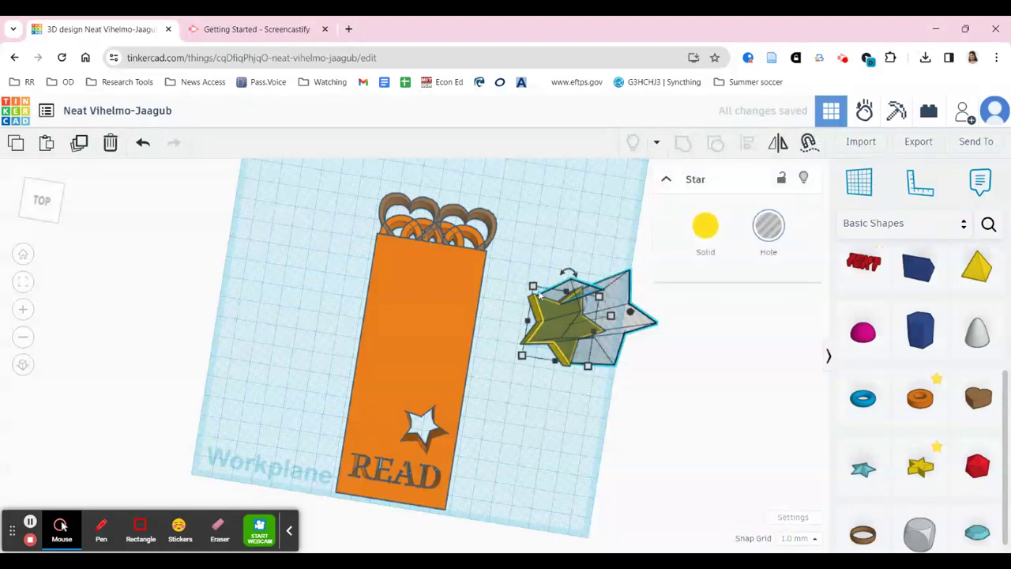
left_click_drag(534, 289, 537, 292)
left_click_drag(532, 239, 592, 359)
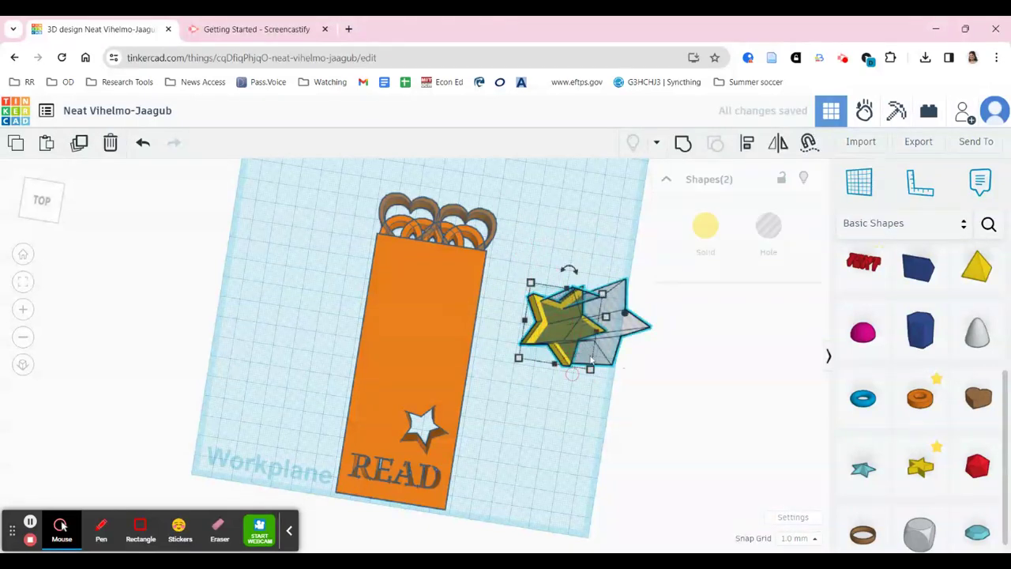
left_click(747, 143)
left_click(552, 380)
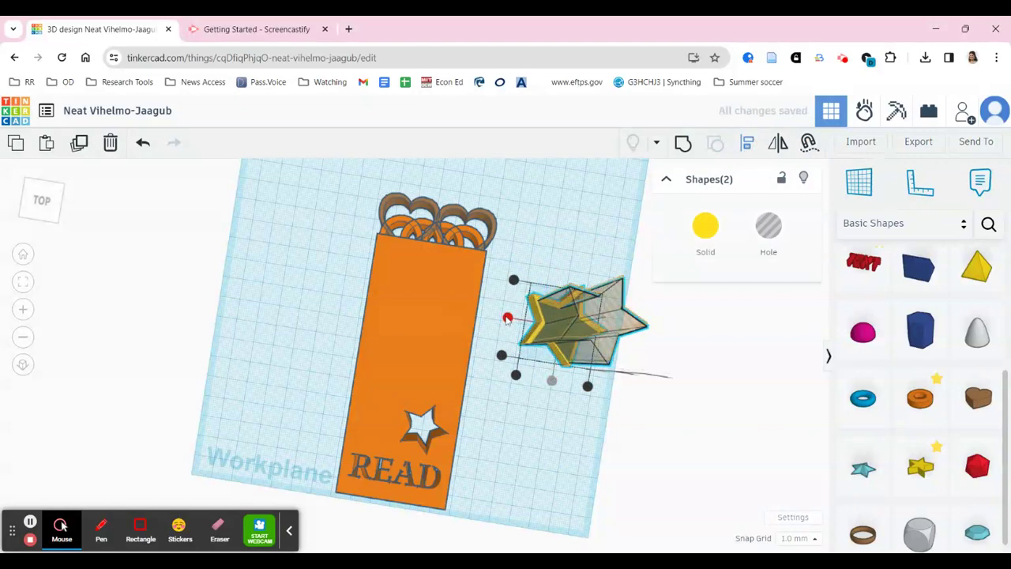
left_click(507, 318)
left_click(540, 428)
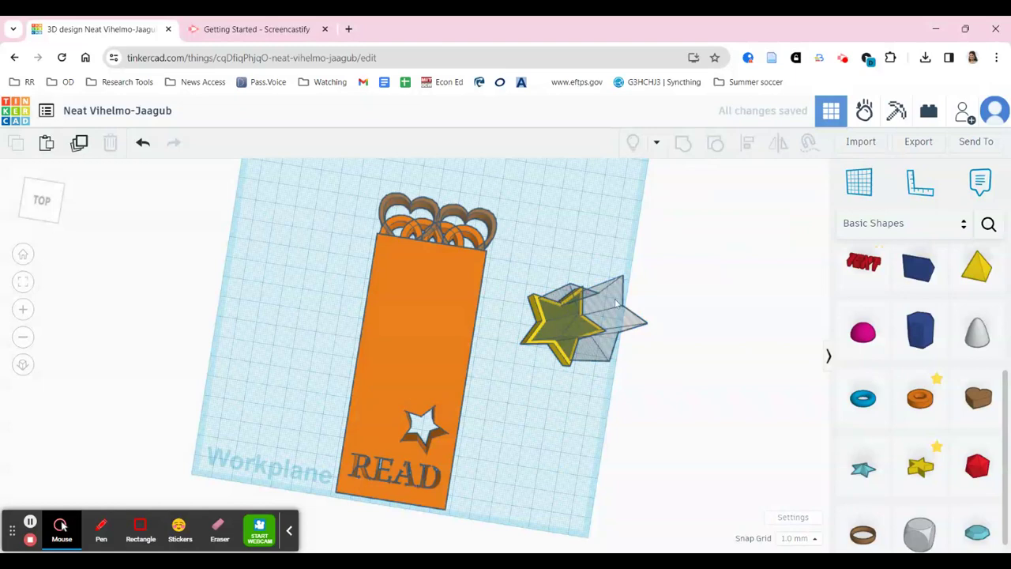
Reduce the star hole to about 26.87 by 28.26 mm and centre it on the yellow star again in both horizontal directions
left_click(578, 291)
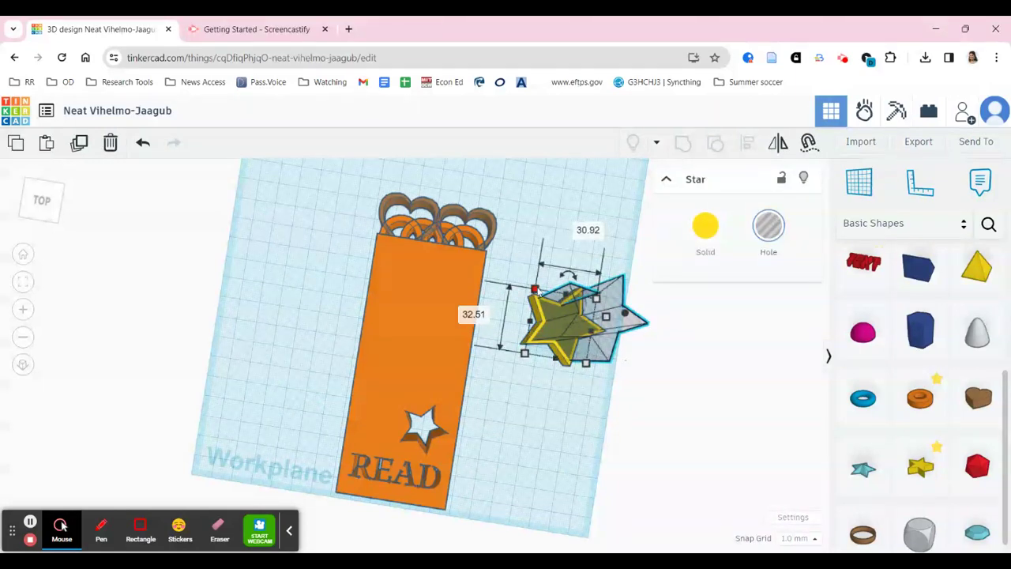
left_click_drag(535, 290, 546, 301)
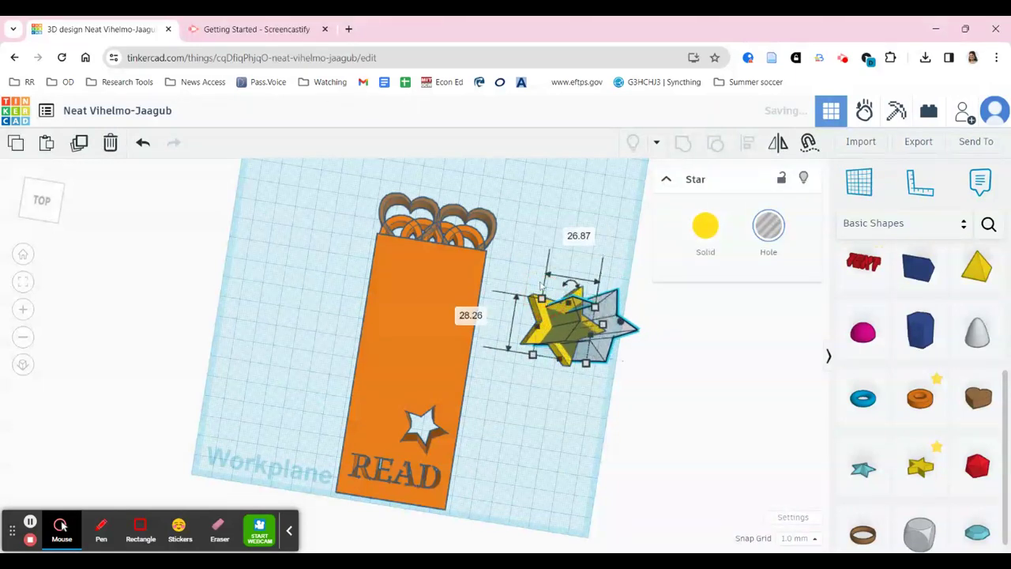
left_click_drag(524, 245, 583, 355)
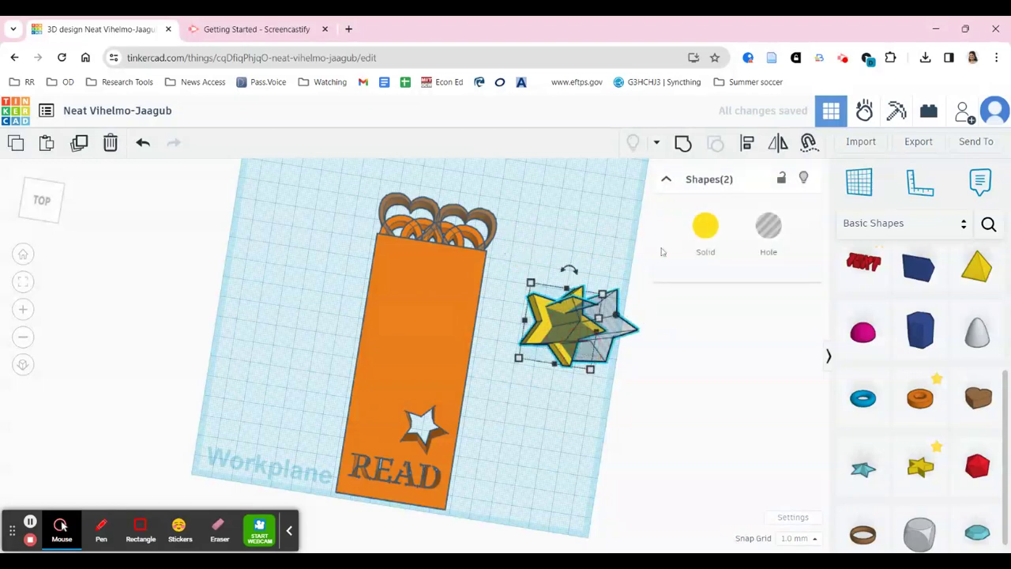
left_click(746, 142)
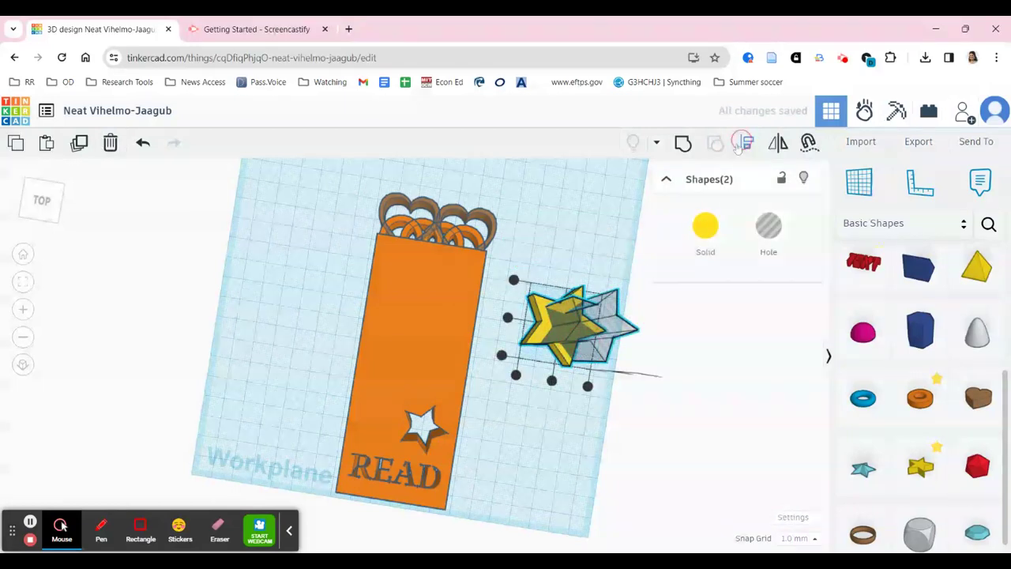
left_click(507, 318)
left_click(551, 381)
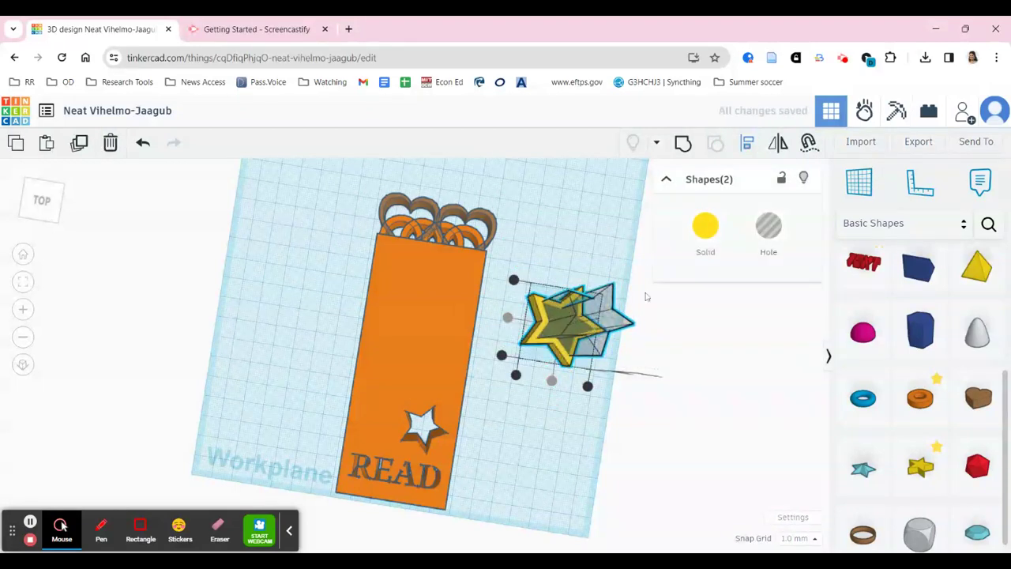
Group the yellow star with the star hole into an outline and scale it down to about 21.89 by 23.02 mm
left_click(683, 144)
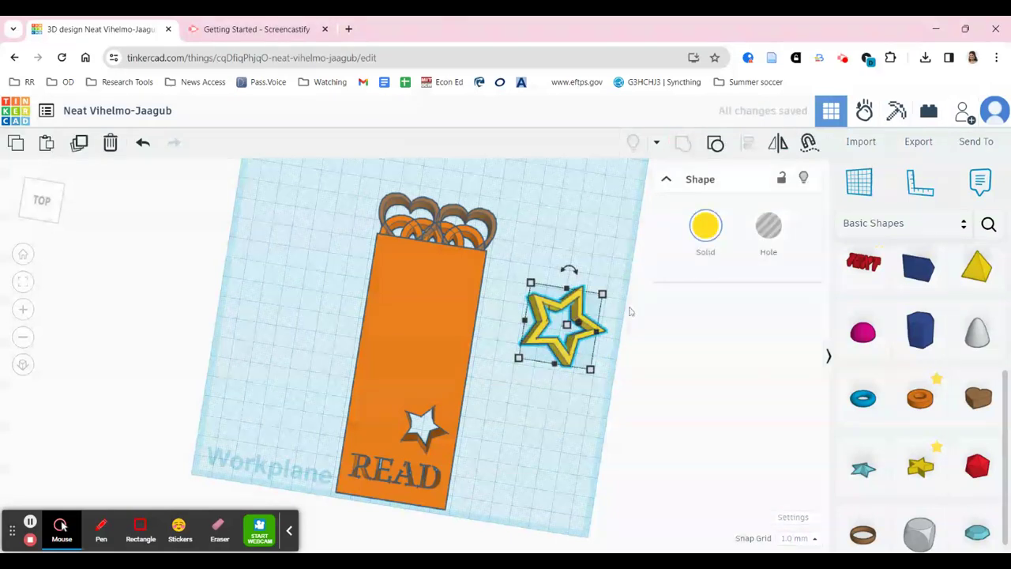
left_click(562, 359)
left_click(542, 304)
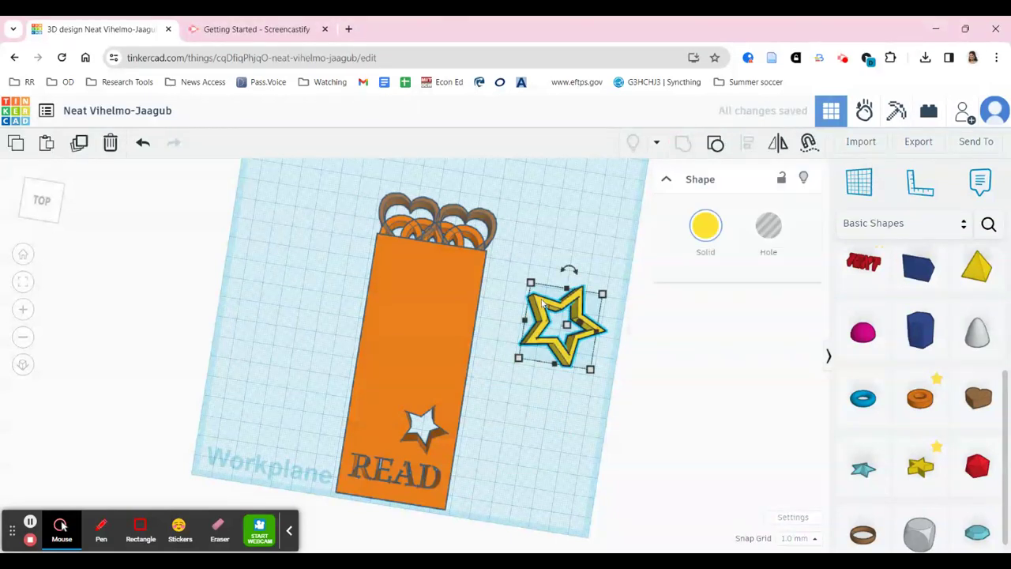
left_click_drag(531, 286, 462, 233)
key("ctrl+z")
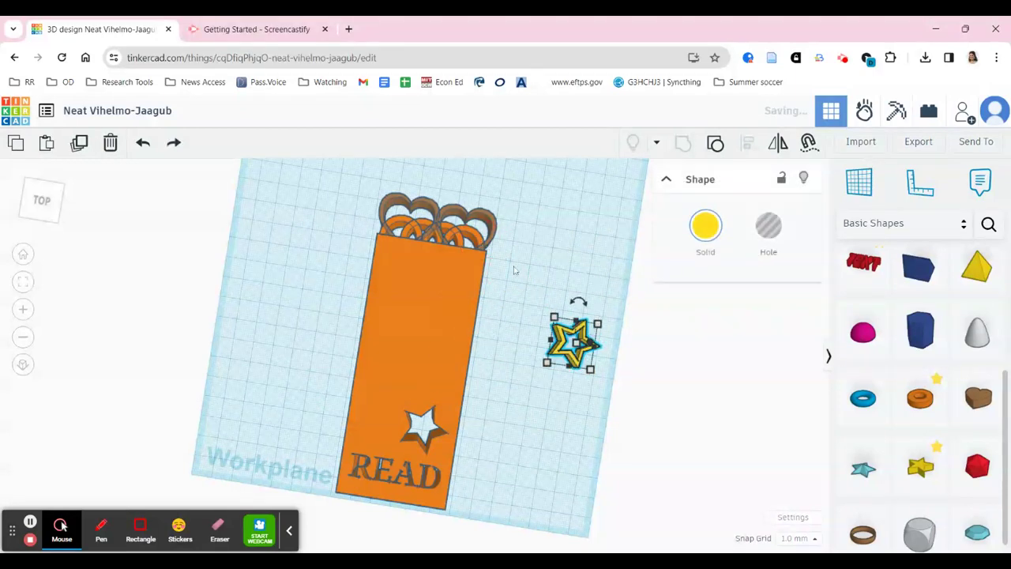
left_click(533, 391)
Move the star outline to the plate's far end and nudge it into place just beyond the first heart outline
left_click_drag(564, 339, 403, 187)
left_click(403, 186)
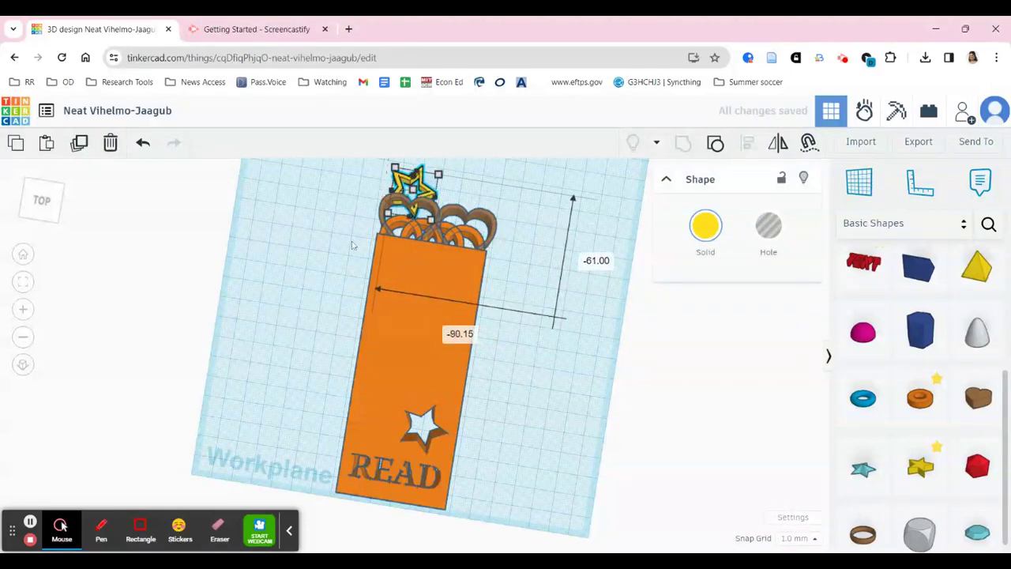
scroll(351, 241, "down", 1)
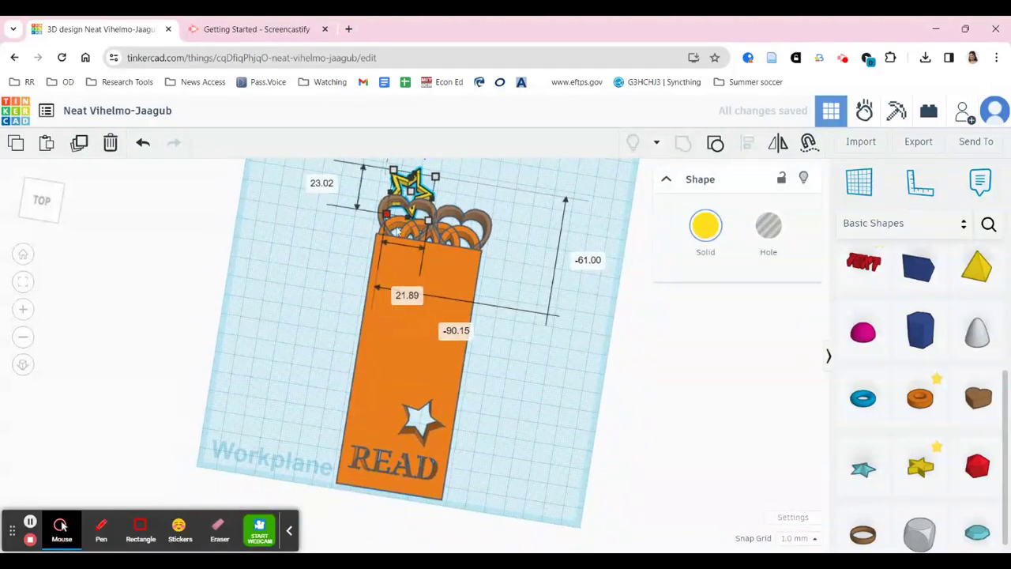
scroll(338, 298, "down", 2)
left_click_drag(403, 175, 324, 207)
key("Up")
key("Up")
key("Up")
key("Up")
key("Up")
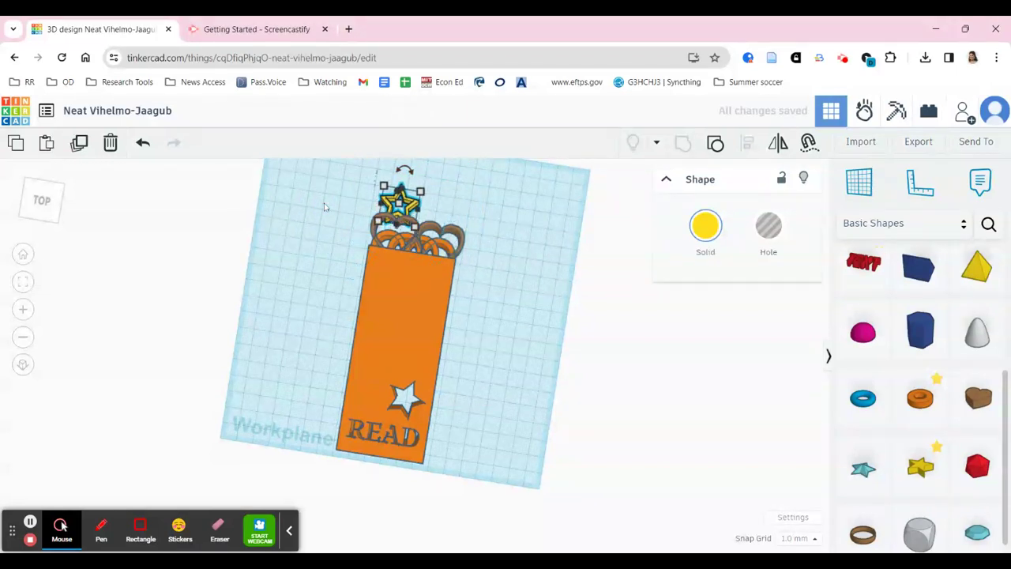
key("Down")
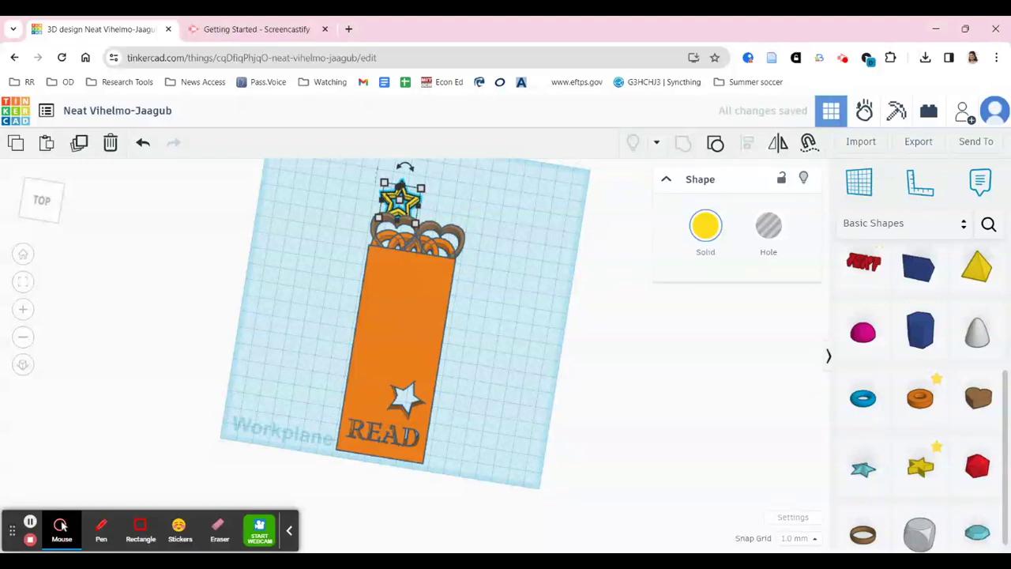
Duplicate the star outline twice, shifting each copy sideways to form a row of three adjoining stars along the hearts
key("ctrl+d")
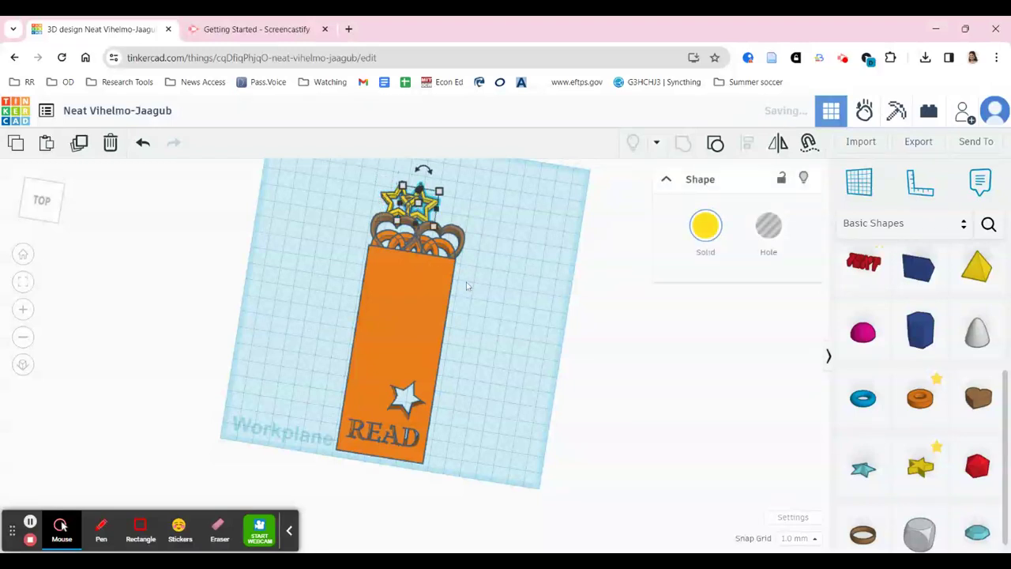
key("Right")
key("Right")
key("Right")
key("Right")
key("Right")
key("Right")
key("Right")
key("Right")
key("Right")
key("Right")
key("Right")
key("Right")
key("Right")
key("Right")
key("Right")
key("Right")
key("Right")
key("Right")
key("Right")
key("Right")
key("Right")
key("Right")
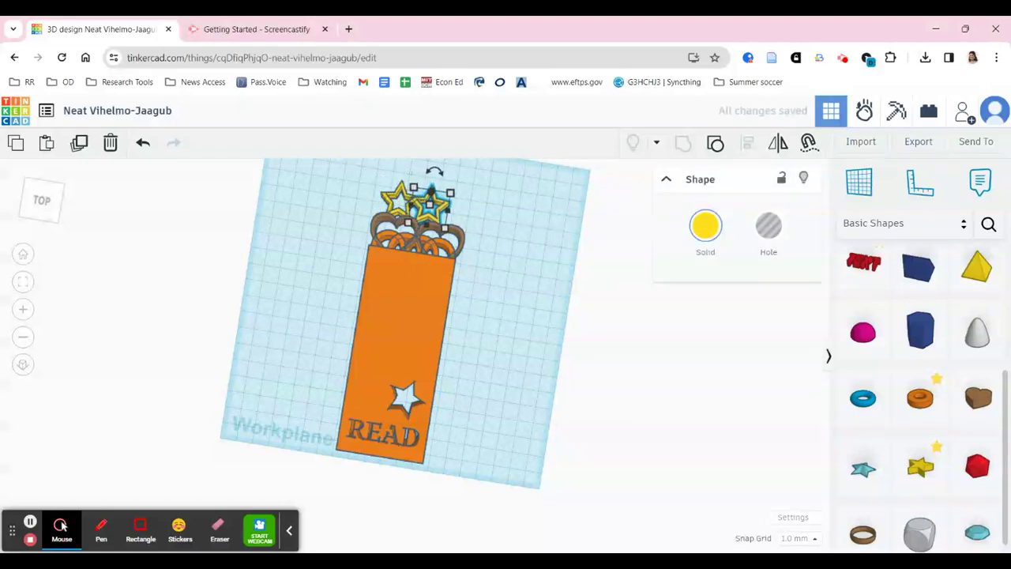
key("Right")
key("Right")
key("Right")
key("Right")
key("Right")
key("Right")
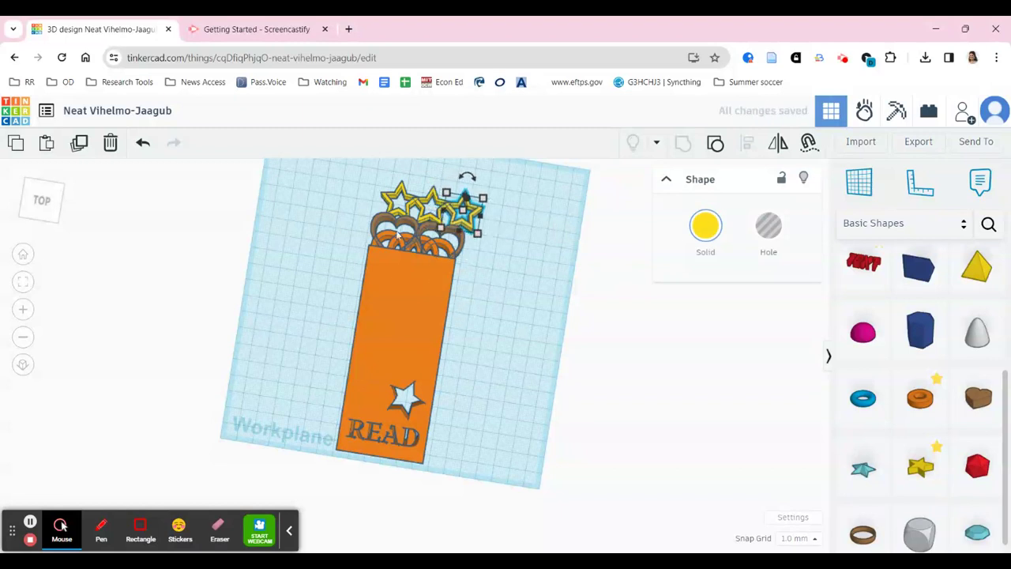
Select the three star outlines together and shrink the row to fit the width of the heart outlines
left_click_drag(385, 175, 483, 229)
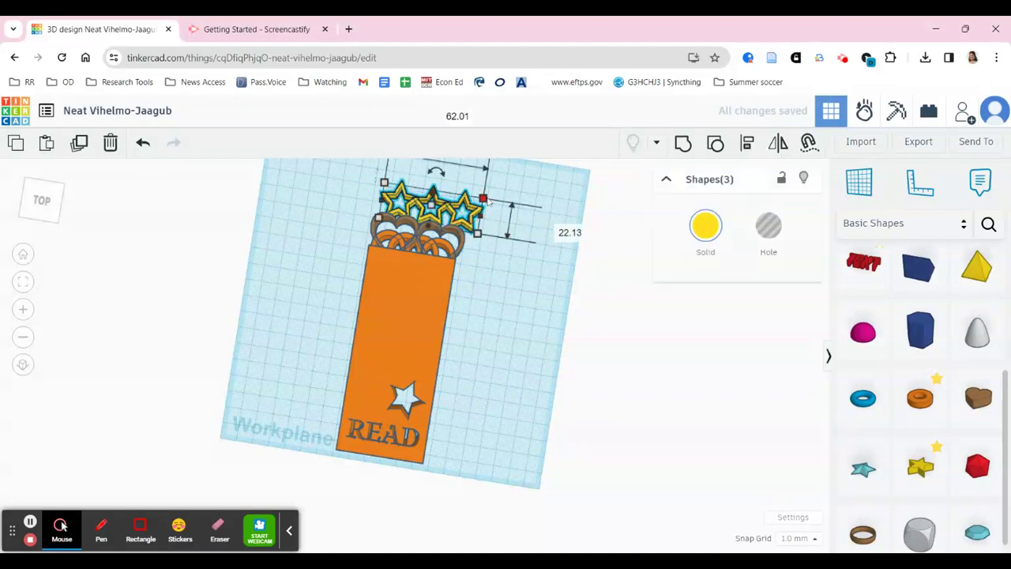
mouse_move(487, 202)
left_mouse_down()
mouse_move(468, 200)
mouse_move(474, 208)
left_mouse_up()
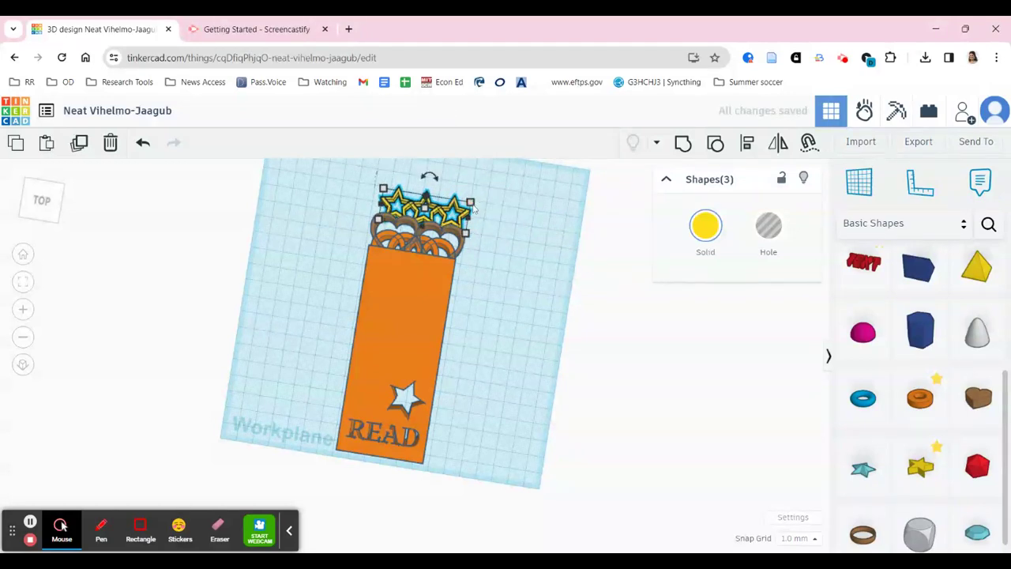
left_click(472, 346)
right_click_drag(472, 346, 339, 414)
left_click(331, 375)
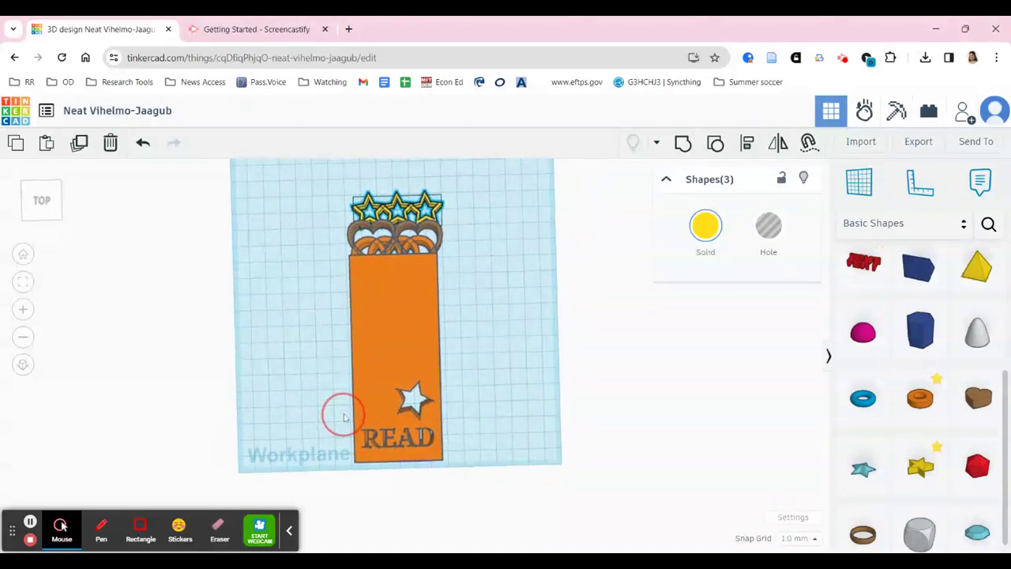
left_click(393, 235)
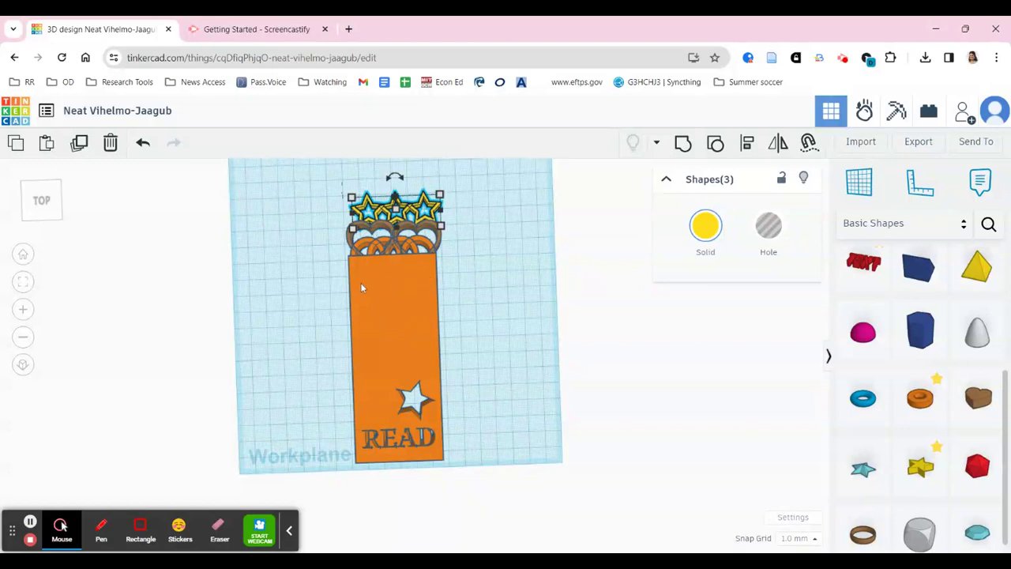
Search the web for "cursive svg generator" in a new browser tab and open SunCatcherStudio's Free Cursive Font Maker
left_click(350, 28)
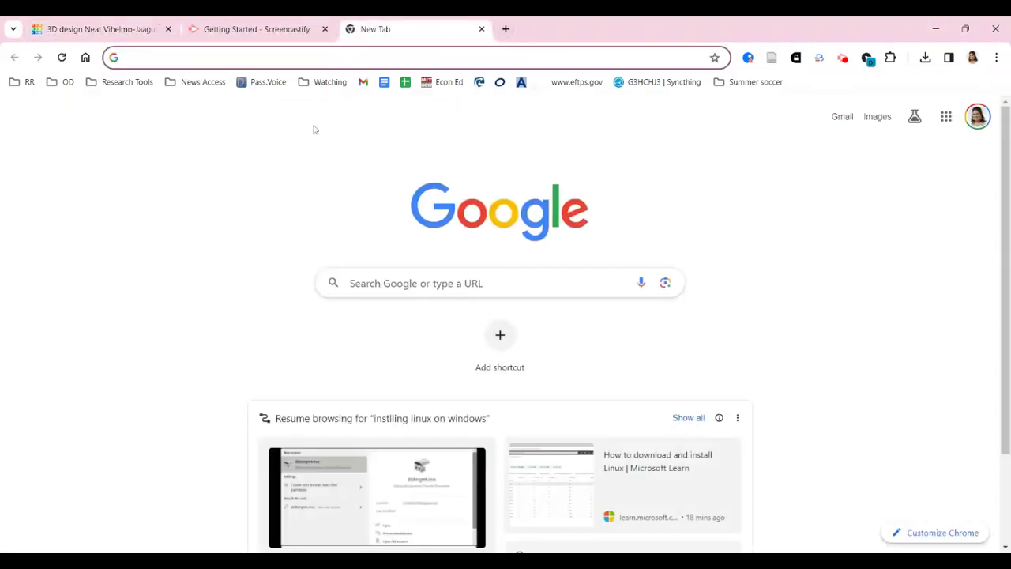
type("cursive")
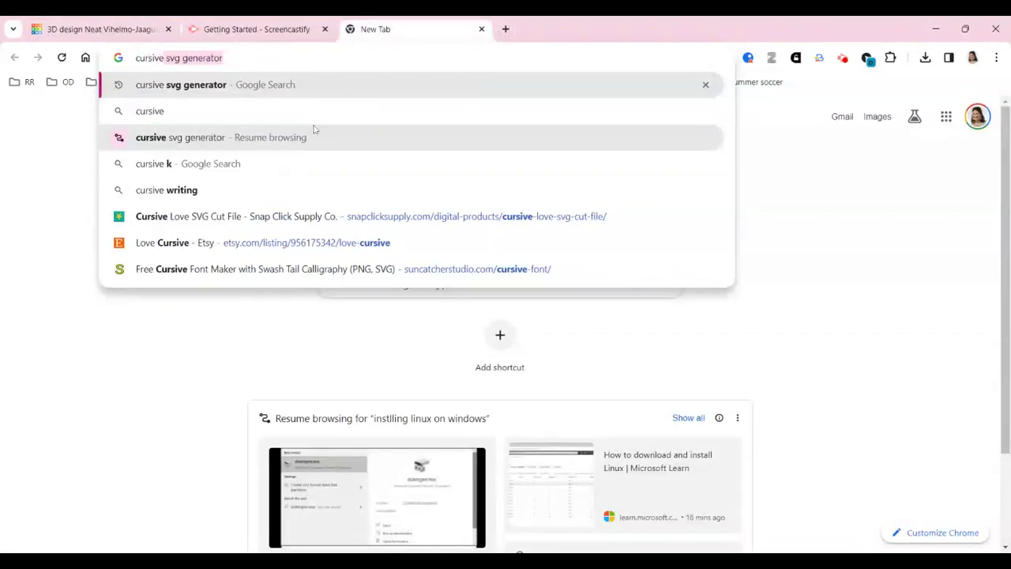
type(" svg")
key("Return")
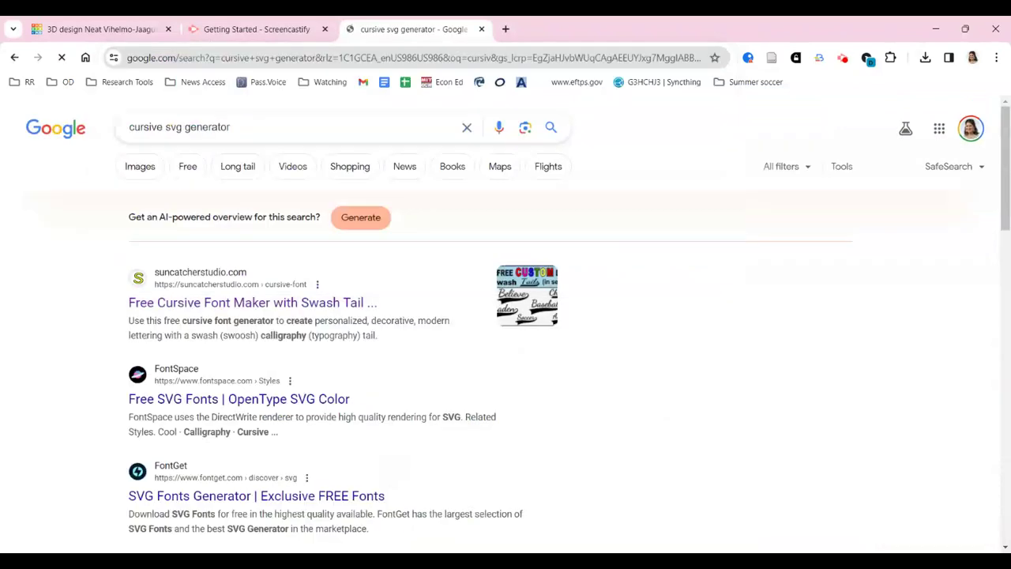
left_click(259, 305)
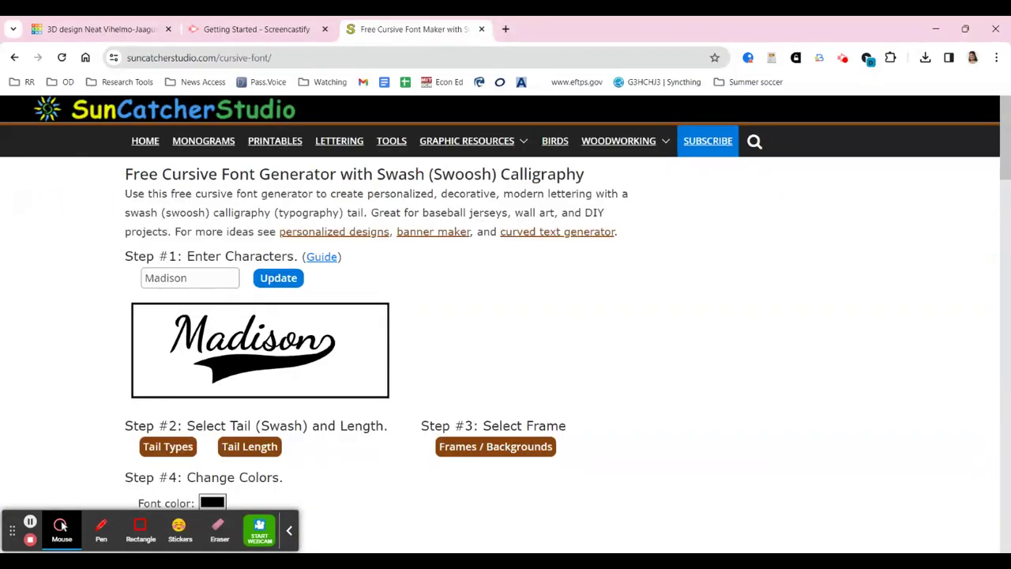
Replace the sample lettering with "Odyssey" and update the cursive preview
key("BackSpace")
key("BackSpace")
key("BackSpace")
key("BackSpace")
key("BackSpace")
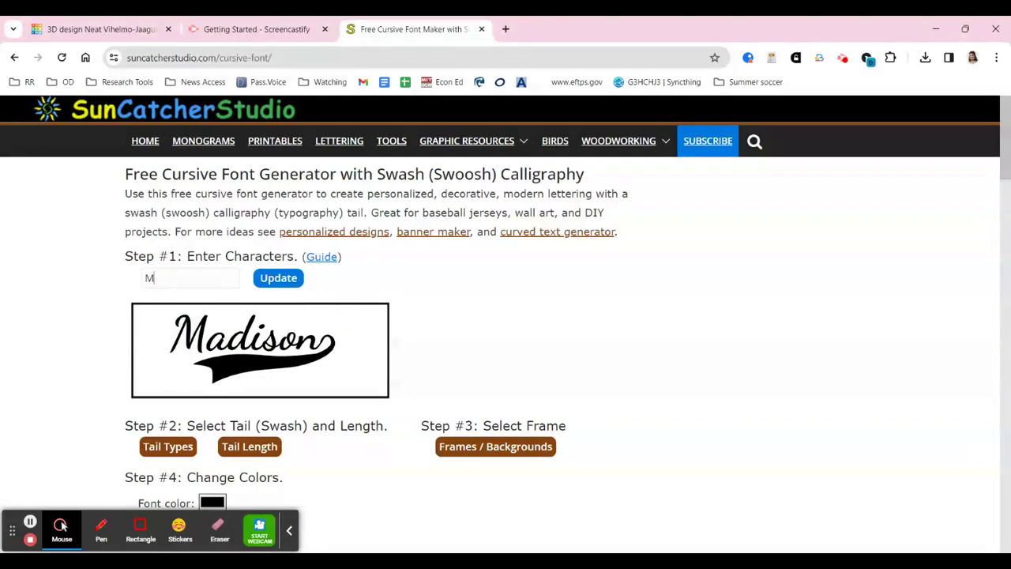
type("Odyssey")
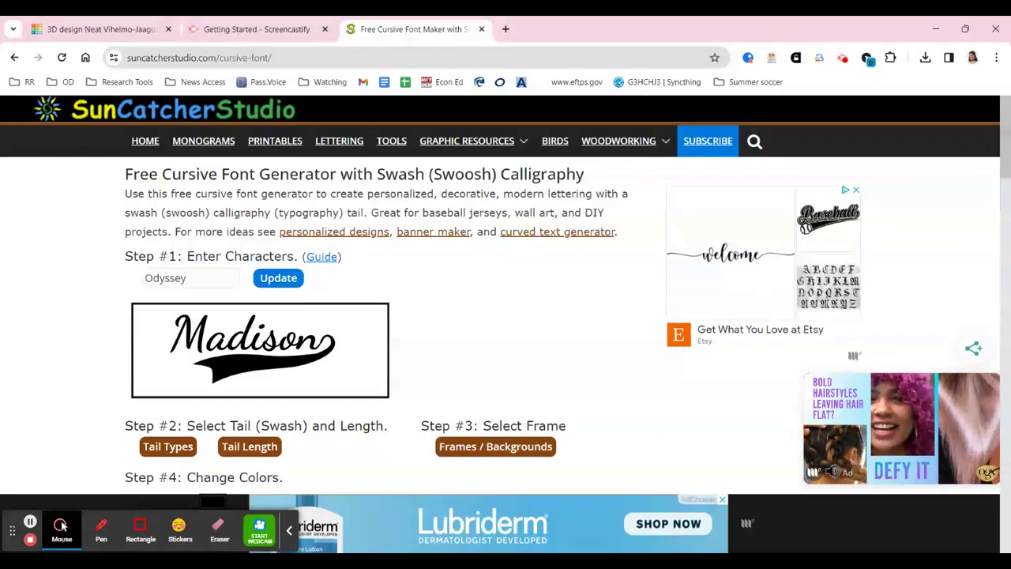
left_click(286, 282)
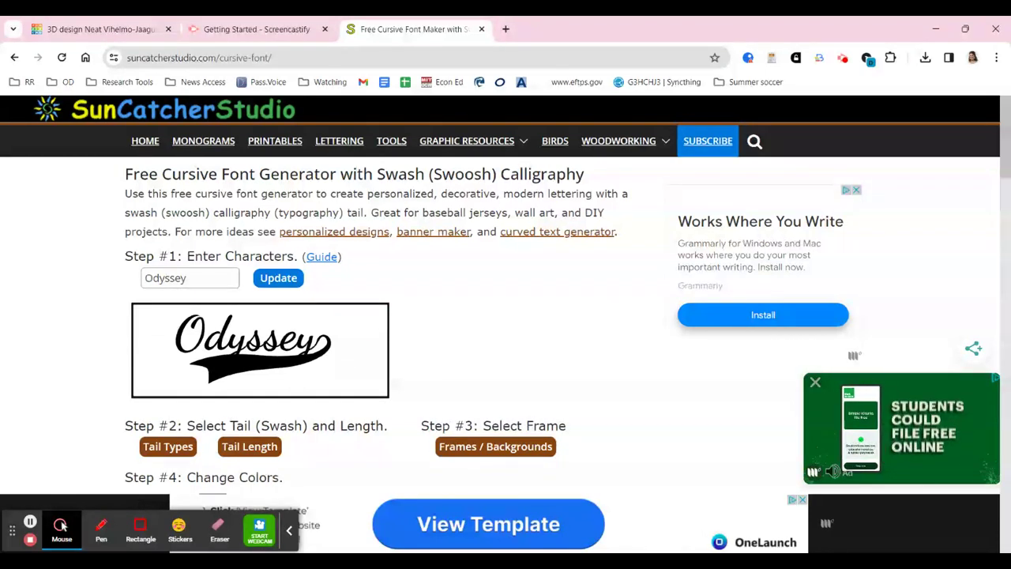
Save the cursive Odyssey lettering in SVG format
scroll(426, 350, "down", 3)
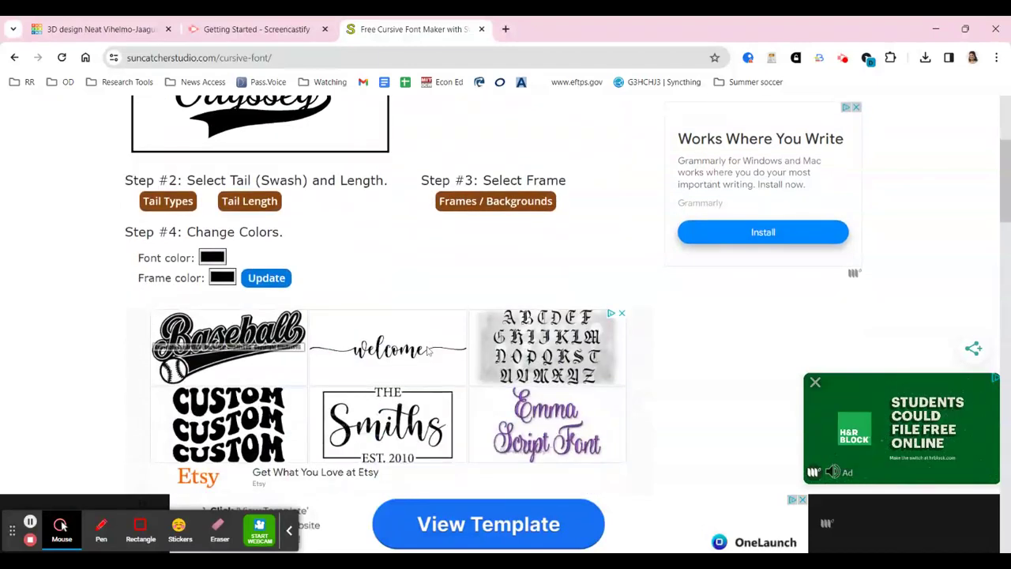
scroll(427, 350, "up", 2)
scroll(127, 480, "up", 1)
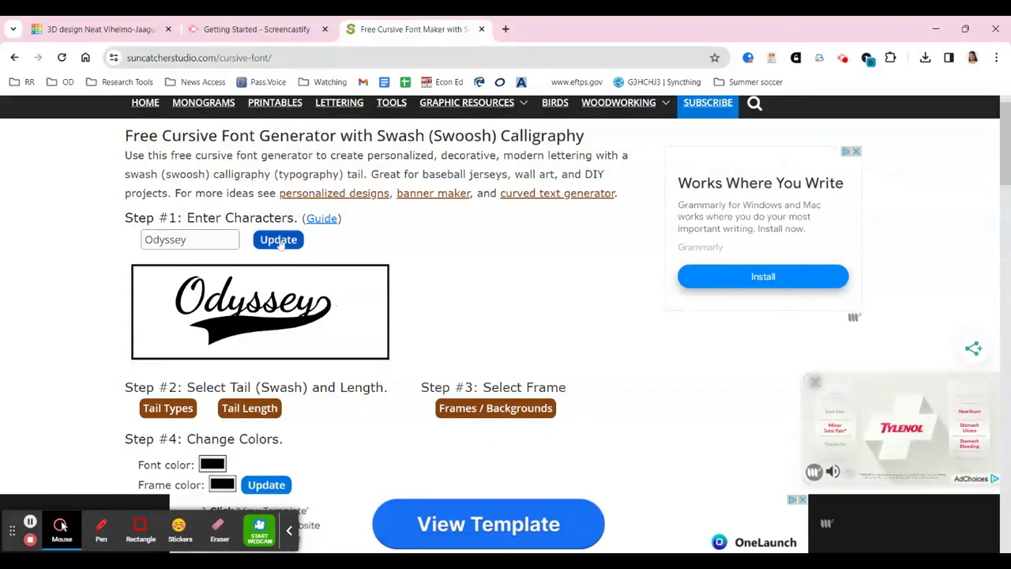
scroll(342, 338, "down", 1)
scroll(343, 338, "down", 1)
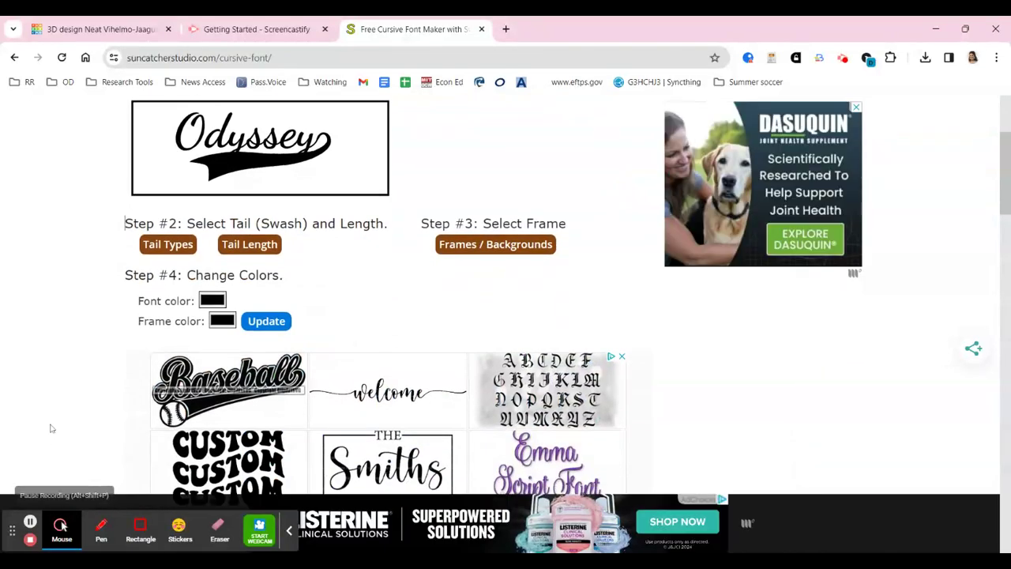
scroll(84, 390, "down", 2)
scroll(83, 392, "down", 4)
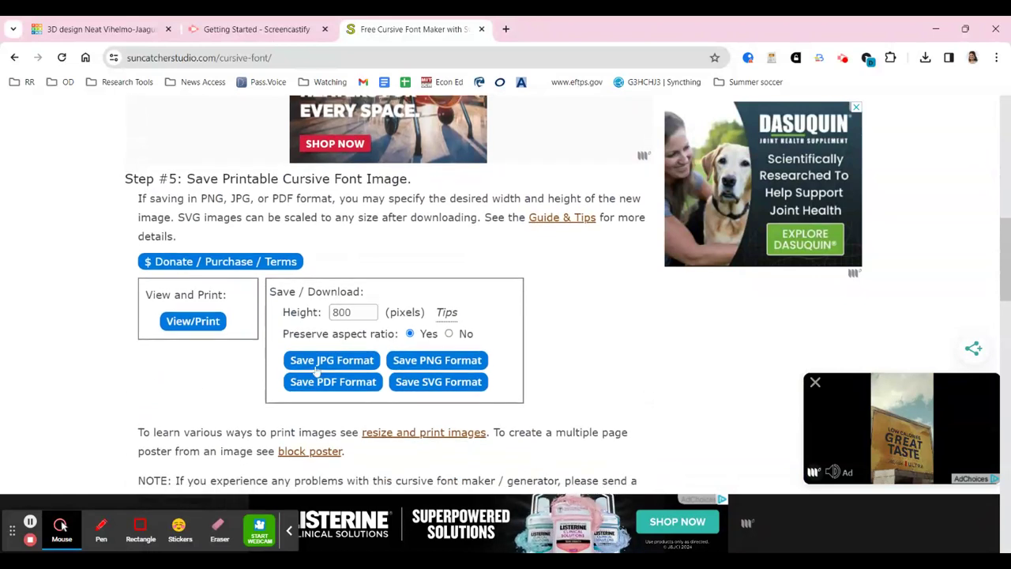
left_click(432, 383)
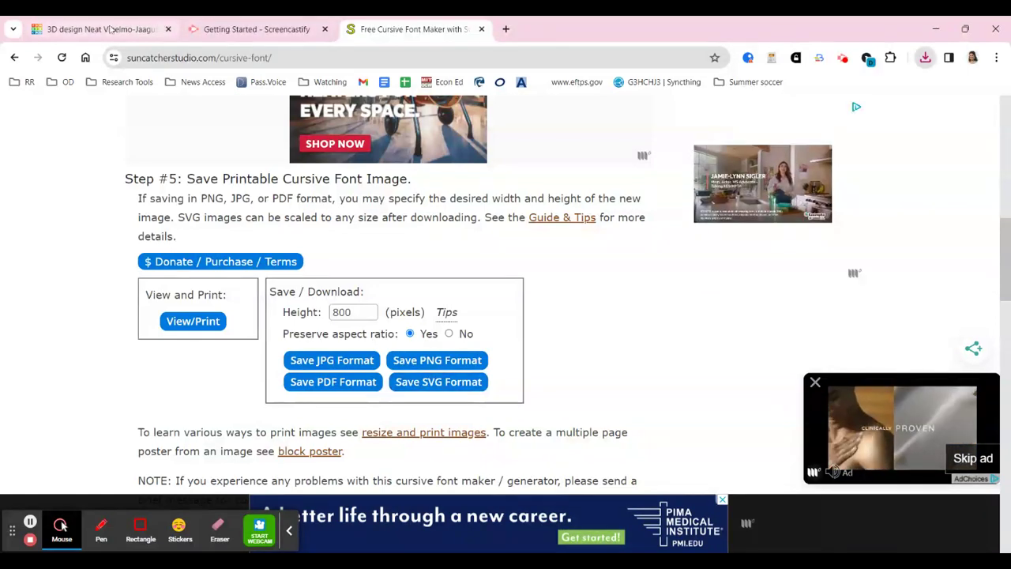
Switch back to the Tinkercad design and import download.svg, centred on the artboard at 100% scale
key("ctrl+1")
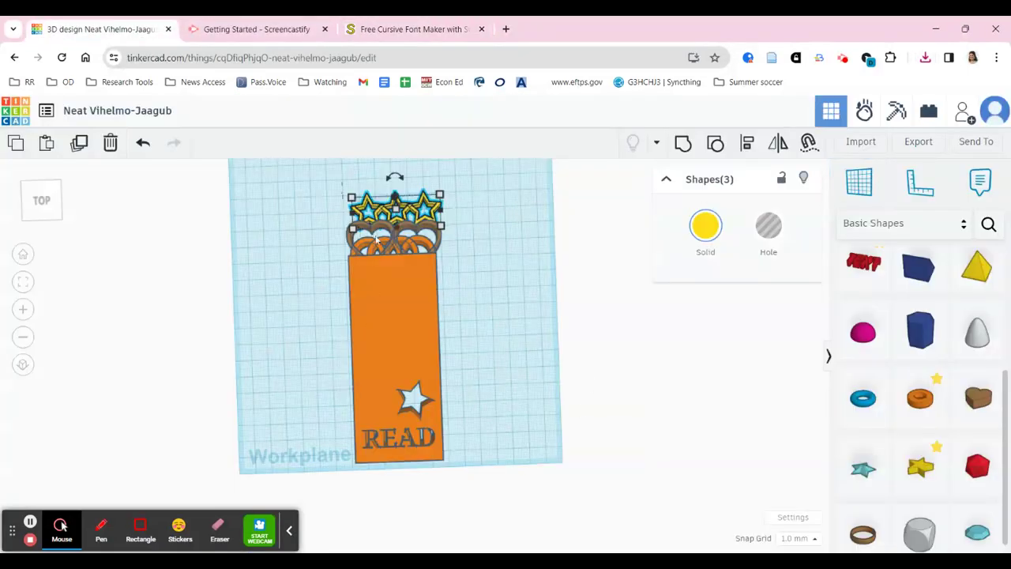
left_click(494, 312)
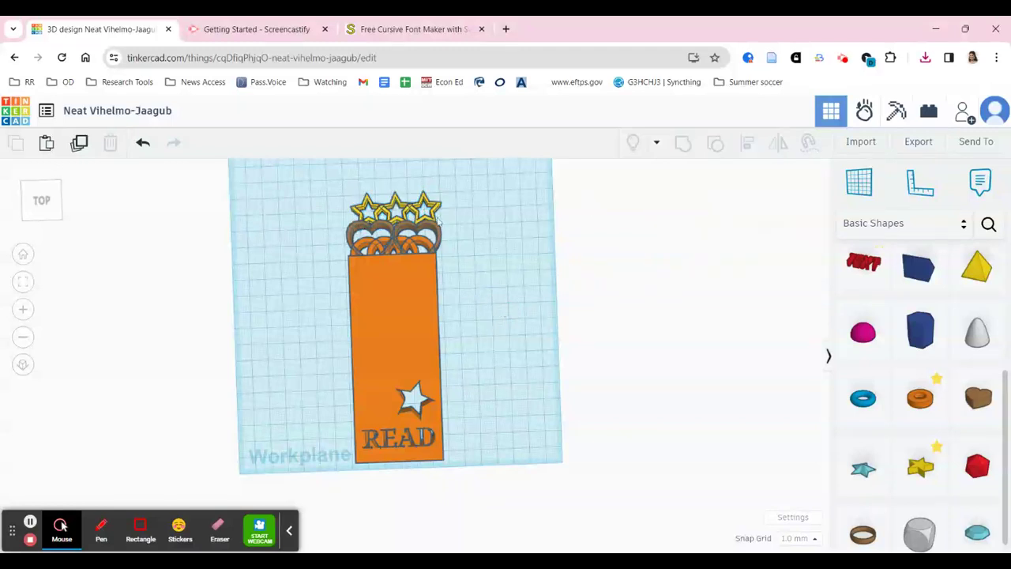
left_click(865, 148)
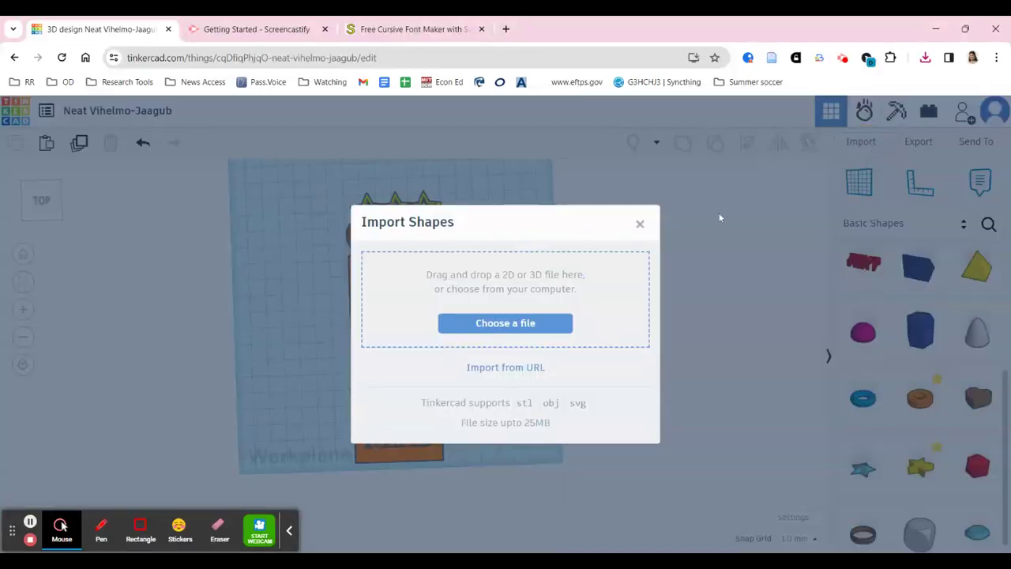
left_click(528, 325)
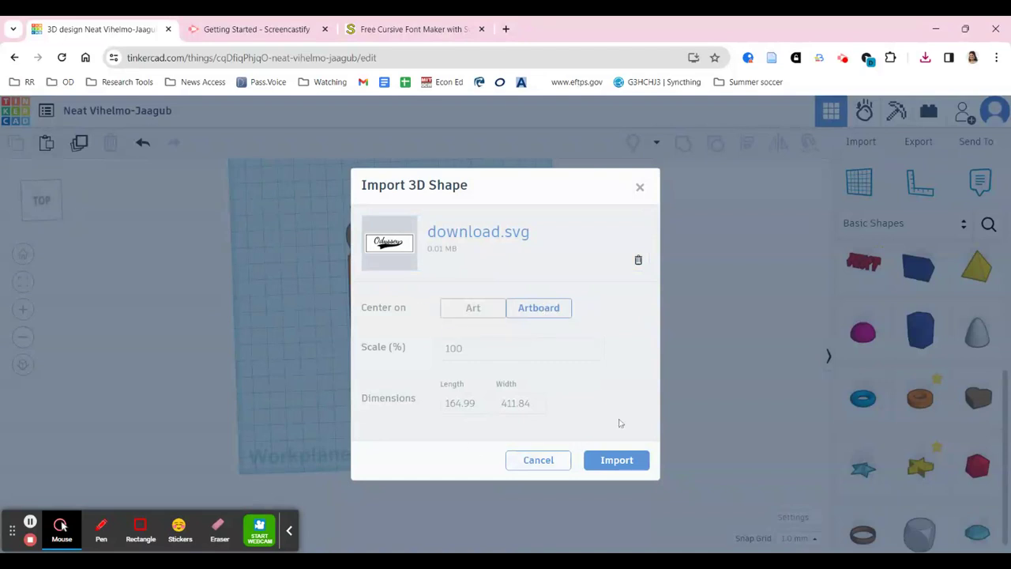
left_click(617, 460)
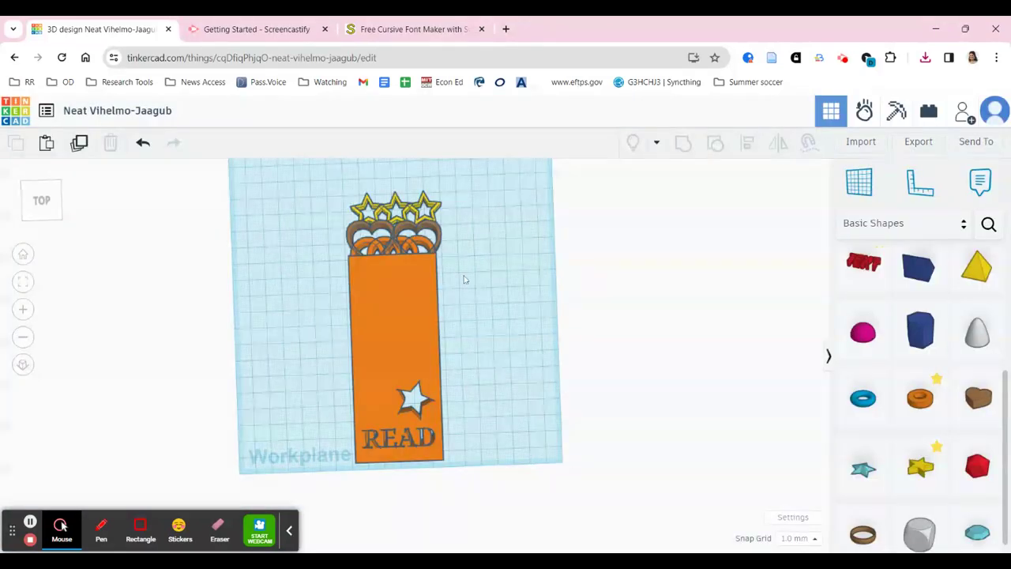
left_click(478, 409)
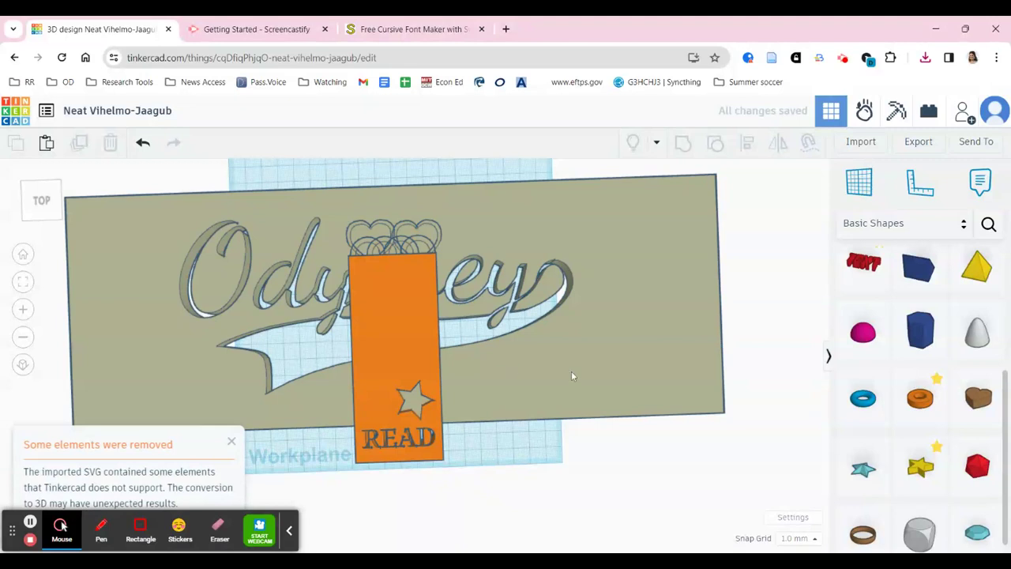
Shrink the imported Odyssey plate to about 57 by 21 mm and place it on the workplane beside the bookmark
left_click(607, 256)
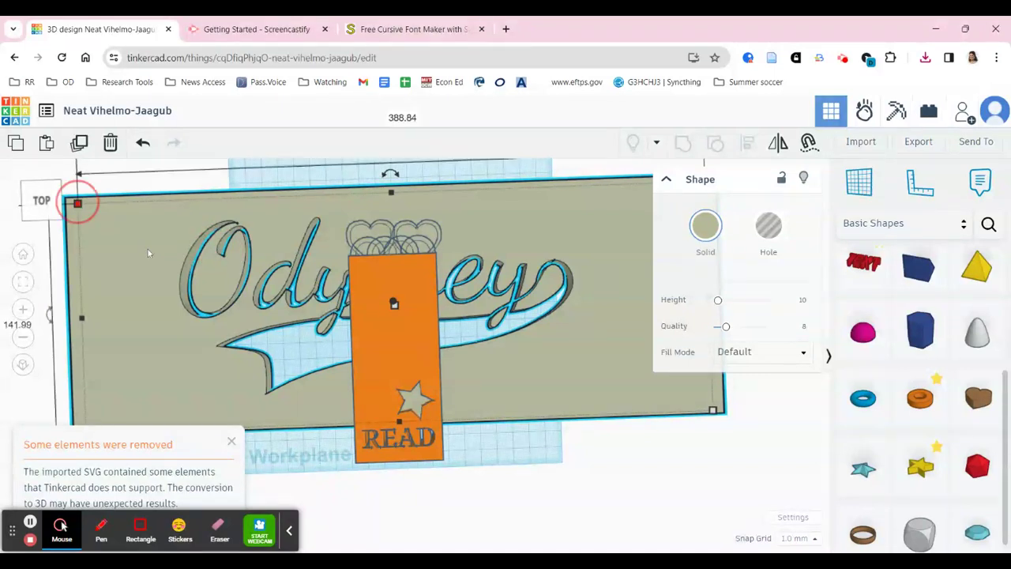
left_click(82, 205)
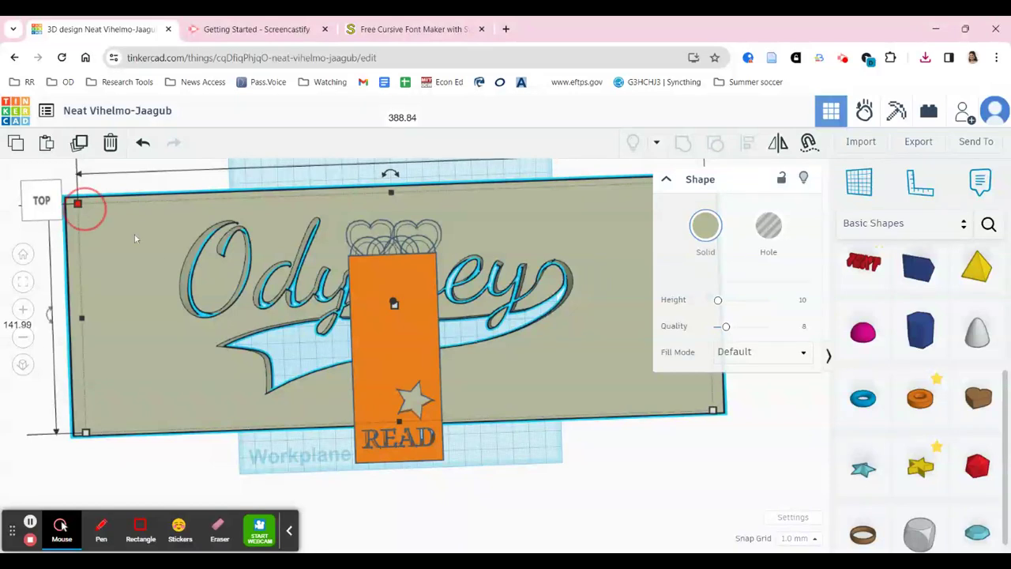
left_click(596, 454)
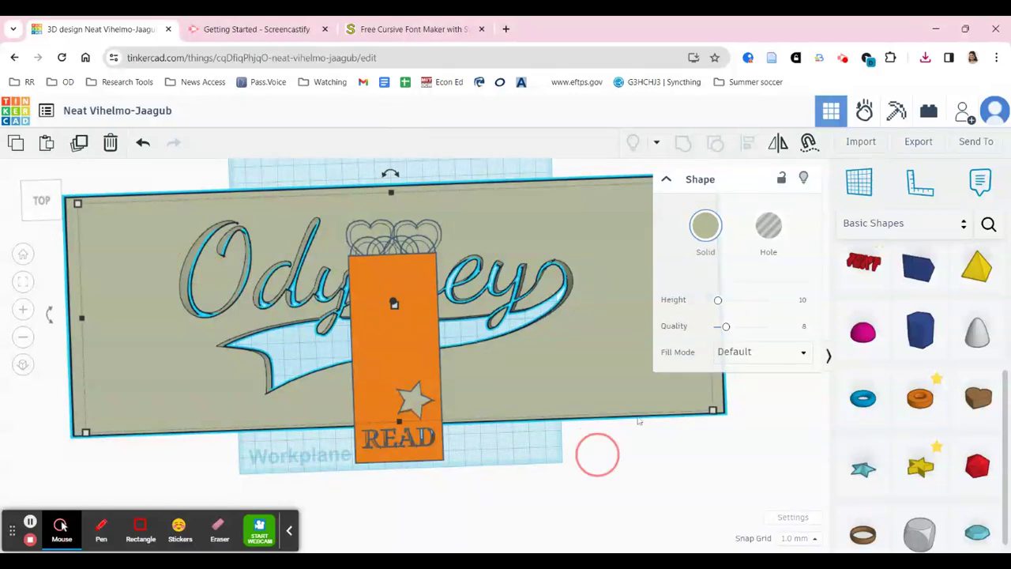
left_click(669, 395)
left_click_drag(713, 411, 563, 281)
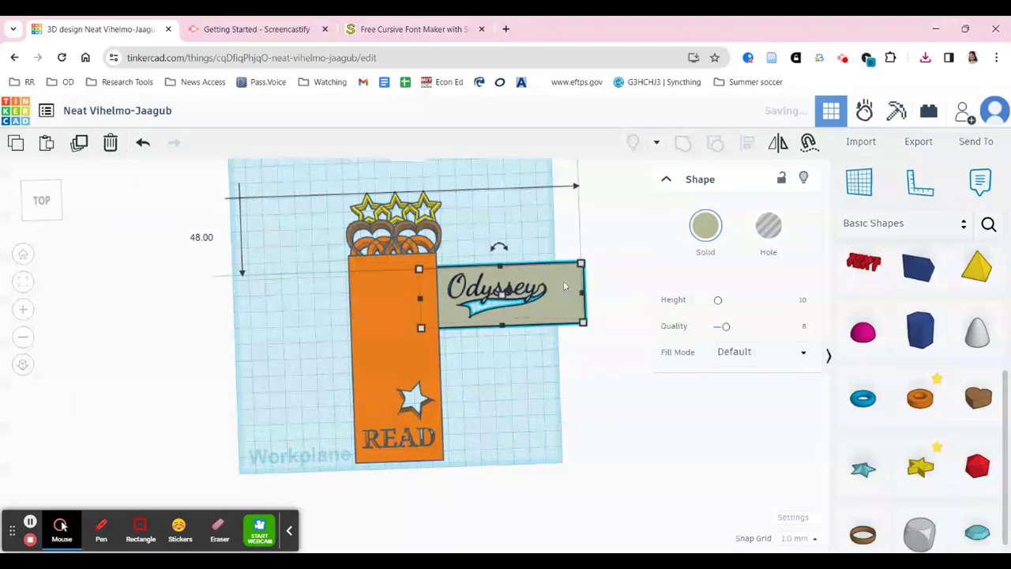
scroll(563, 281, "up", 3)
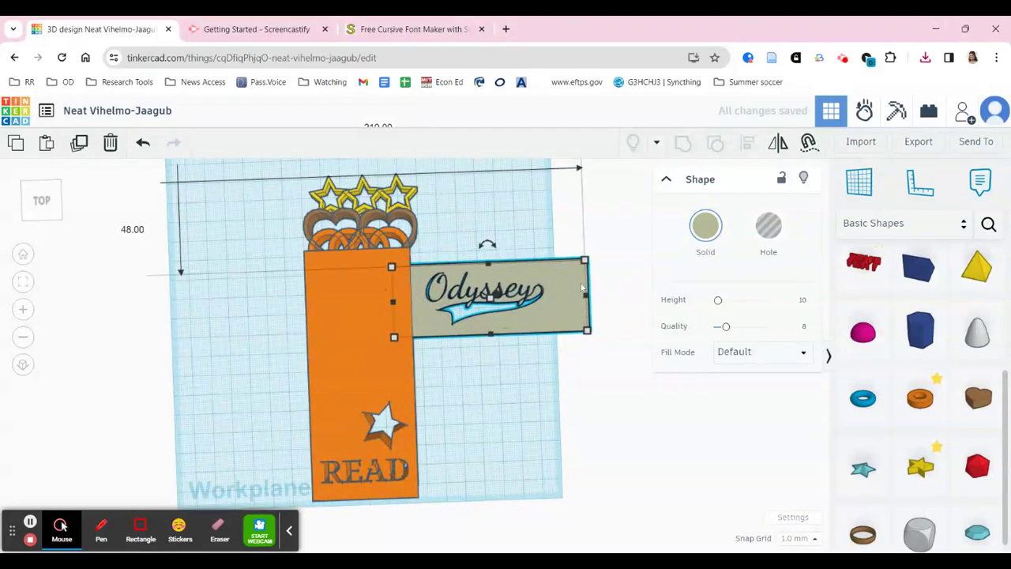
left_click_drag(584, 260, 524, 270)
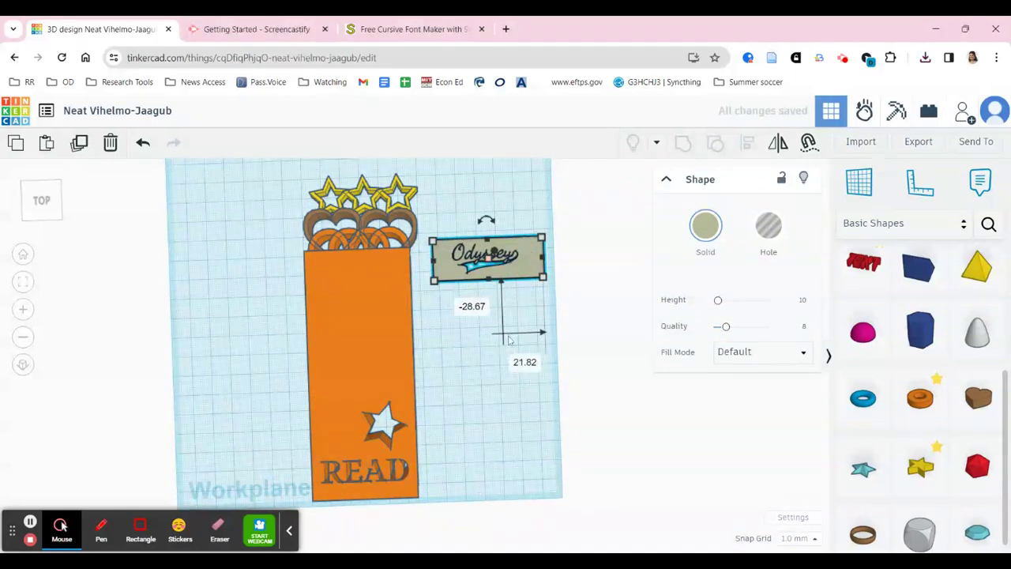
Place a solid box below the Odyssey plate and turn the plate into a hole
scroll(511, 353, "up", 1)
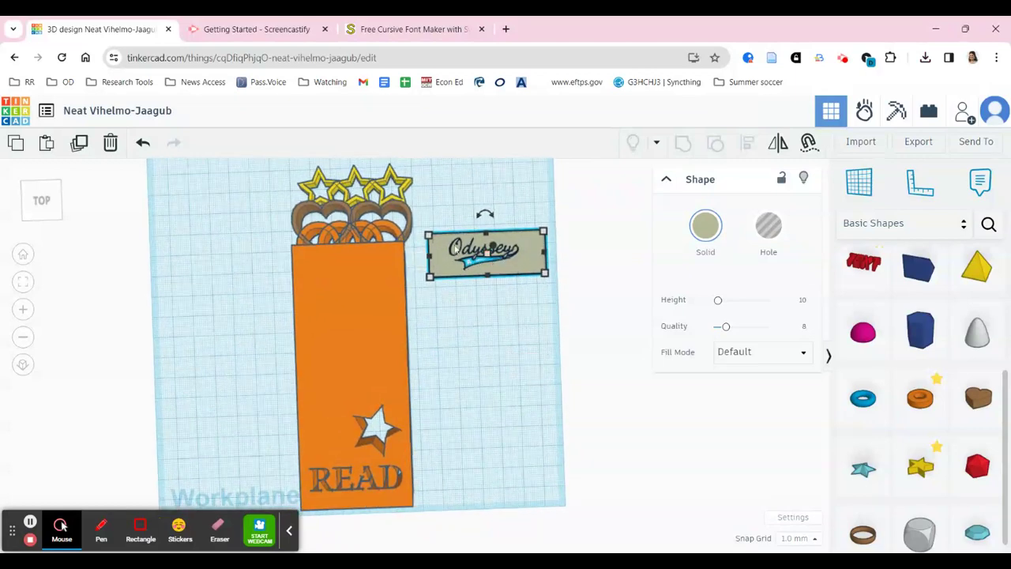
scroll(466, 292, "up", 3)
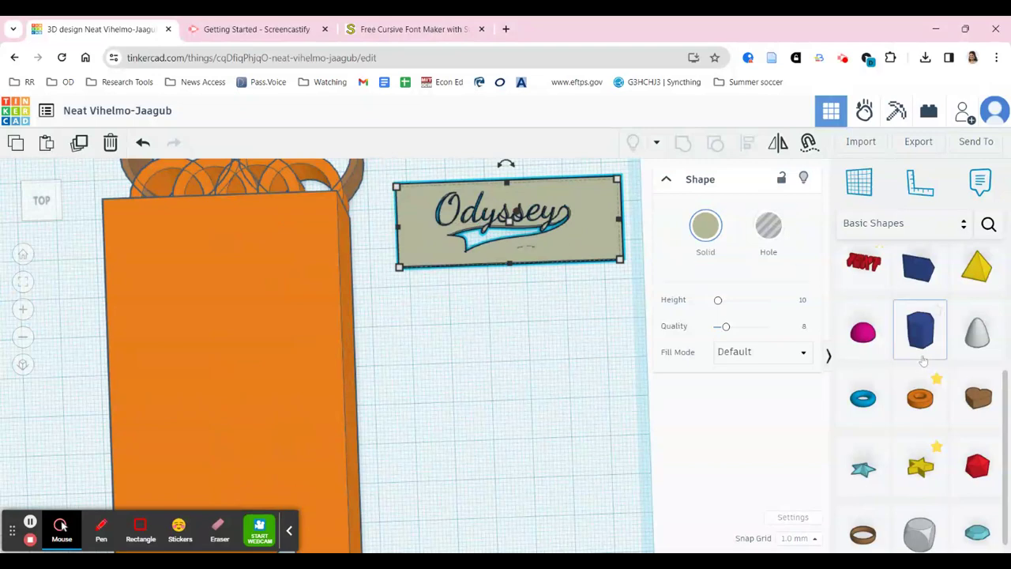
scroll(921, 358, "up", 5)
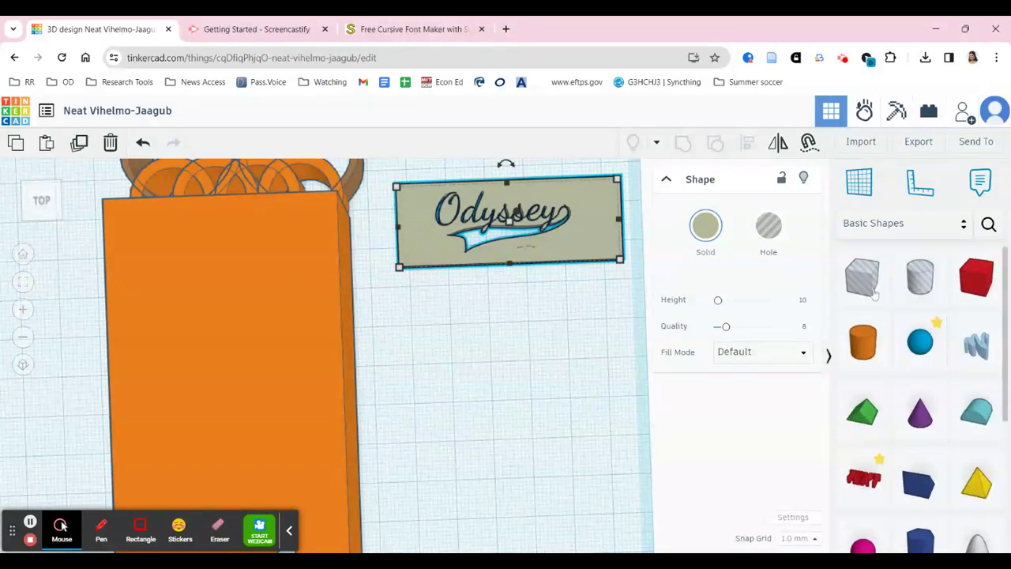
left_click(869, 286)
left_click_drag(864, 288, 434, 338)
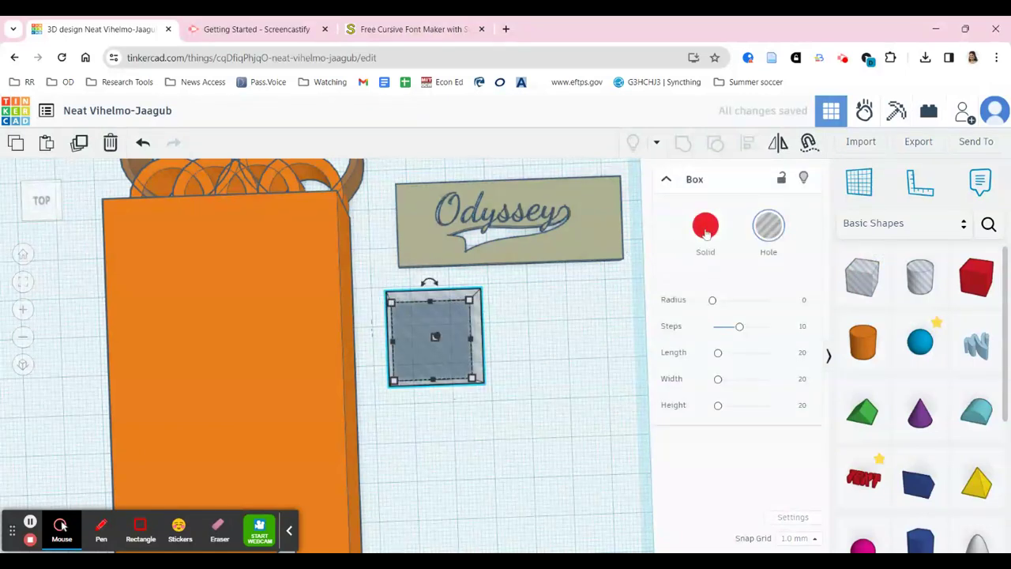
left_click(705, 228)
left_click(428, 235)
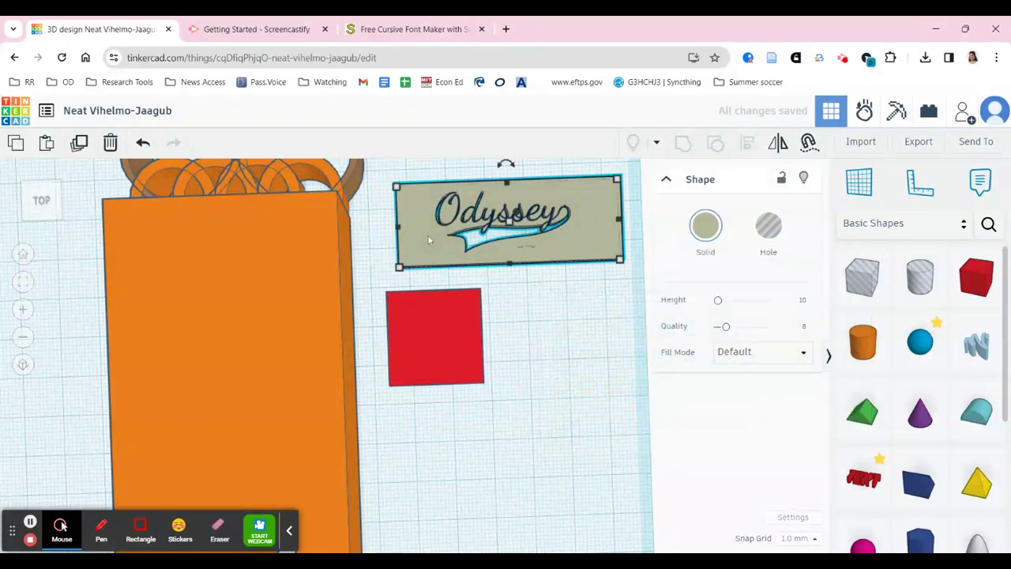
left_click(754, 228)
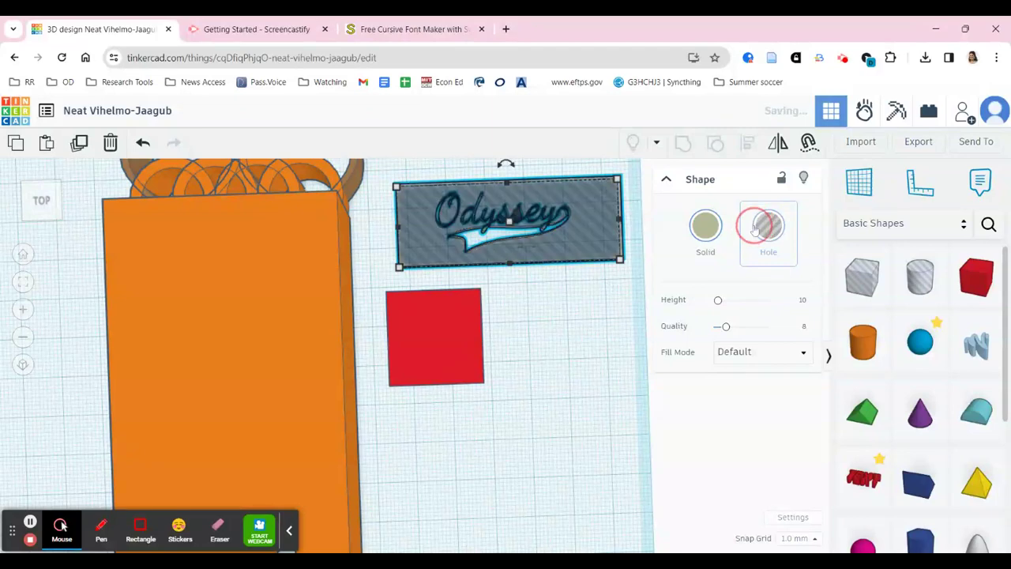
Resize the red box to 52 mm by 13 mm
left_click(454, 332)
left_click_drag(473, 380, 597, 352)
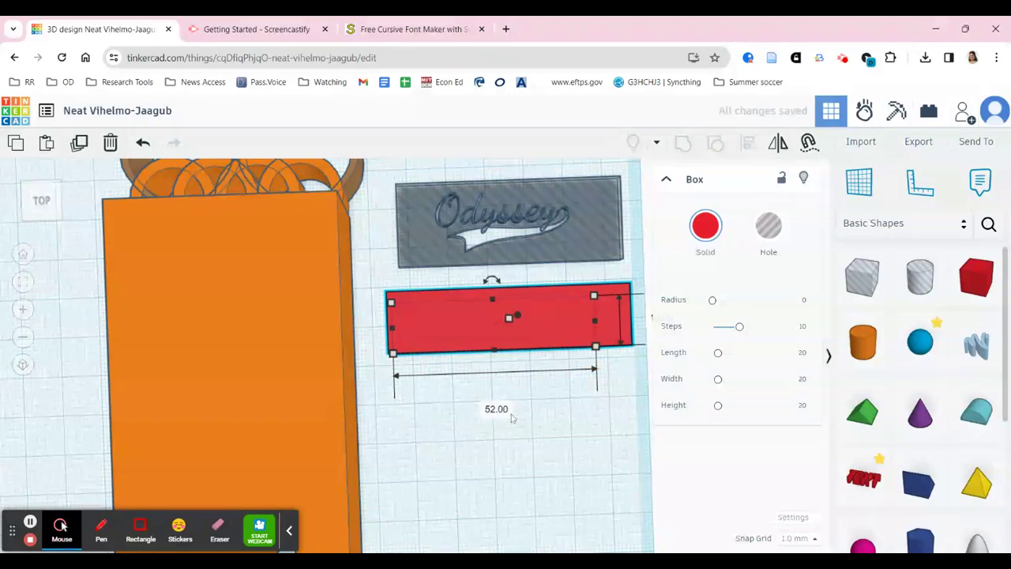
right_click_drag(545, 379, 582, 405)
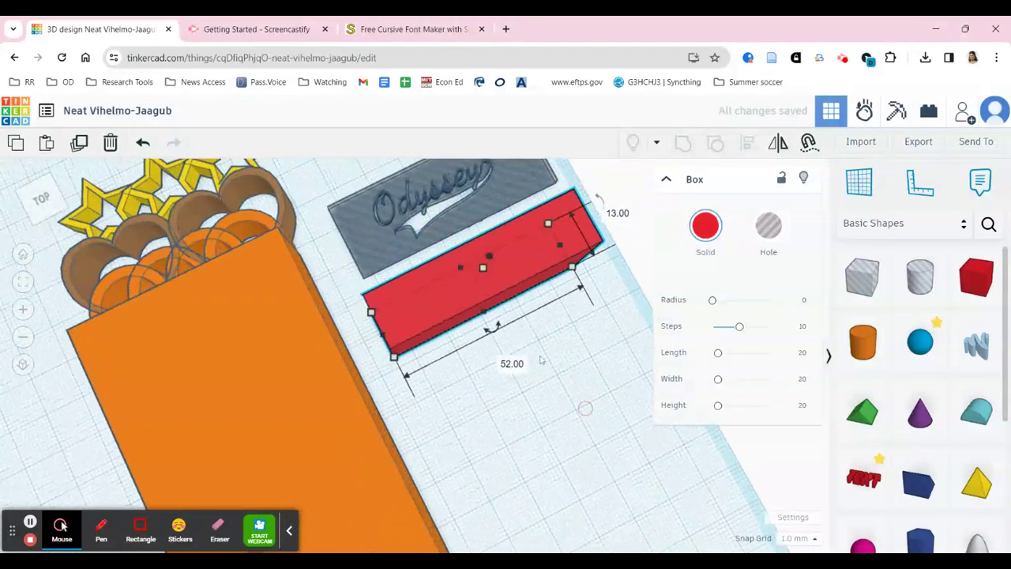
Set the height of both the Odyssey hole plate and the red box to 5 mm
left_click(451, 203)
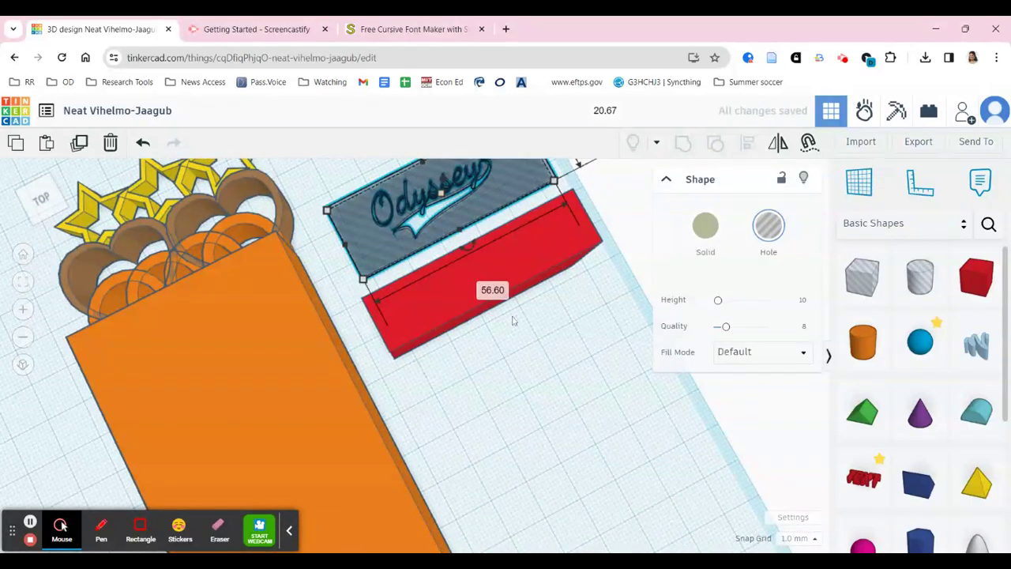
scroll(512, 320, "down", 4)
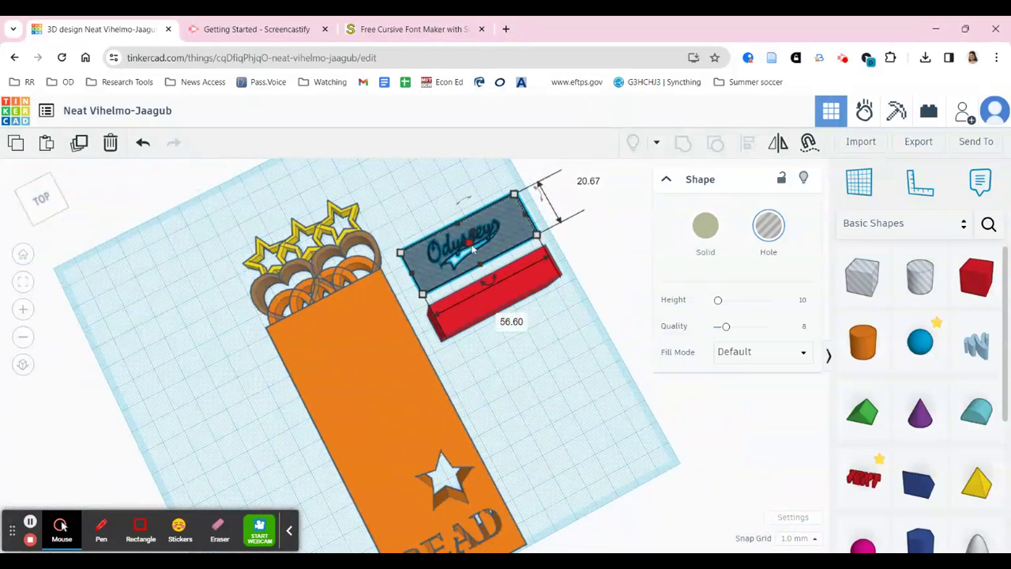
left_click(540, 243)
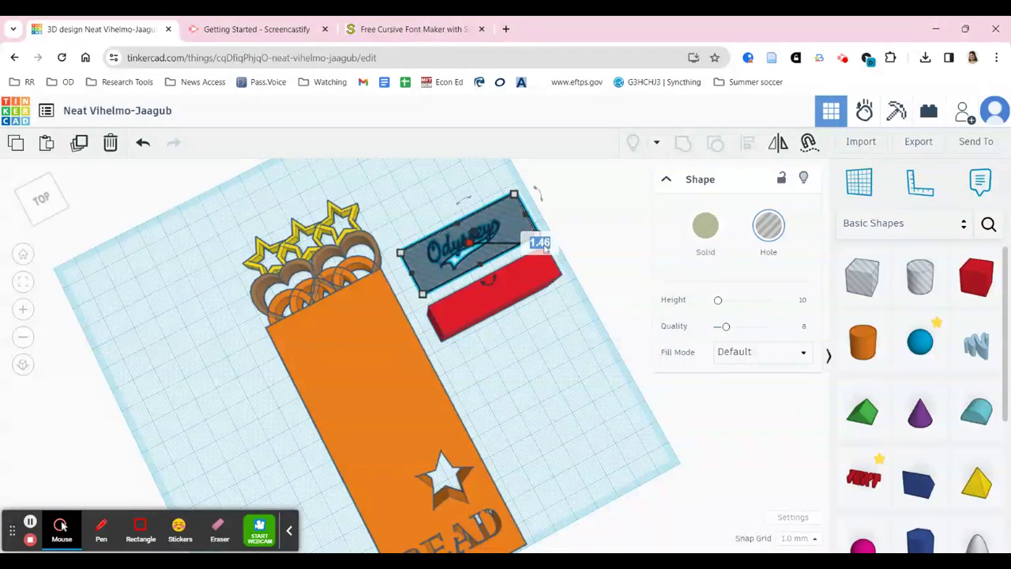
key("Return")
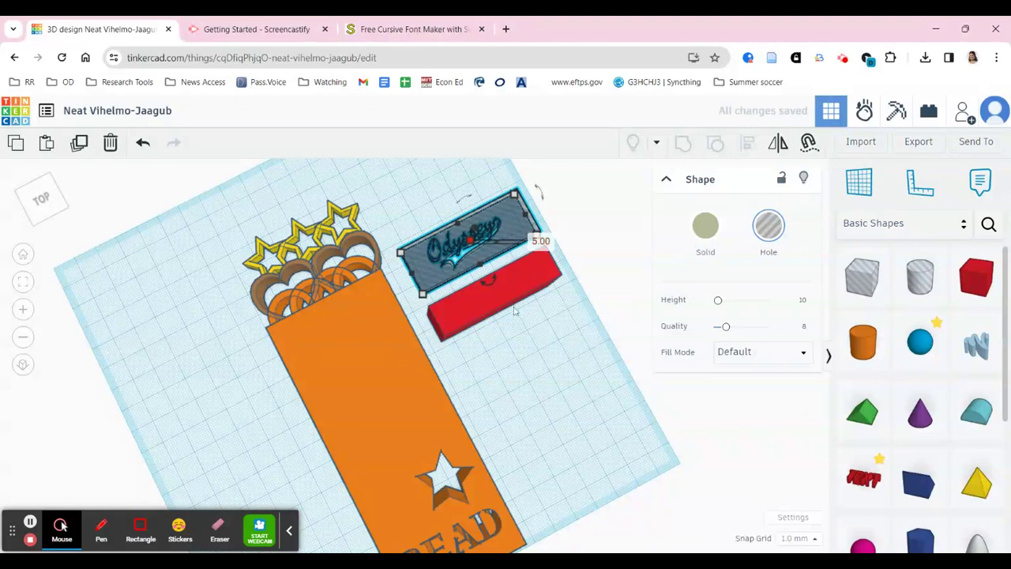
left_click(526, 369)
left_click(508, 283)
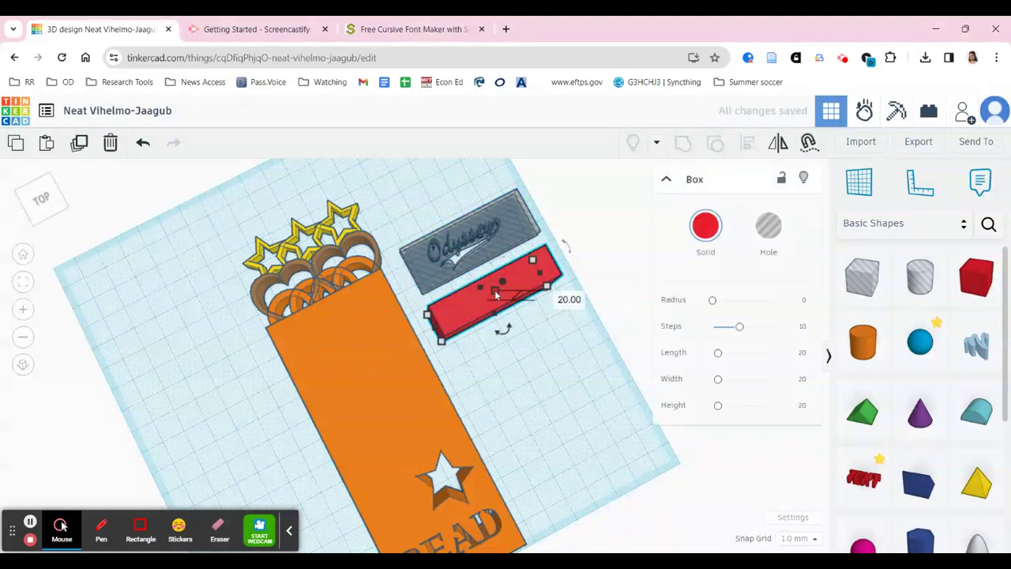
left_click(551, 298)
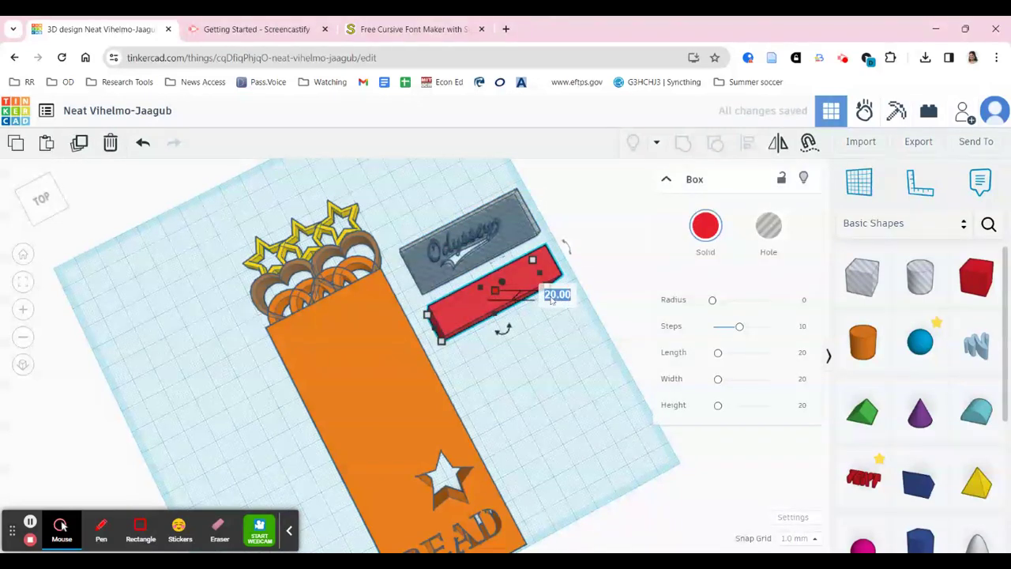
type("5")
key("Return")
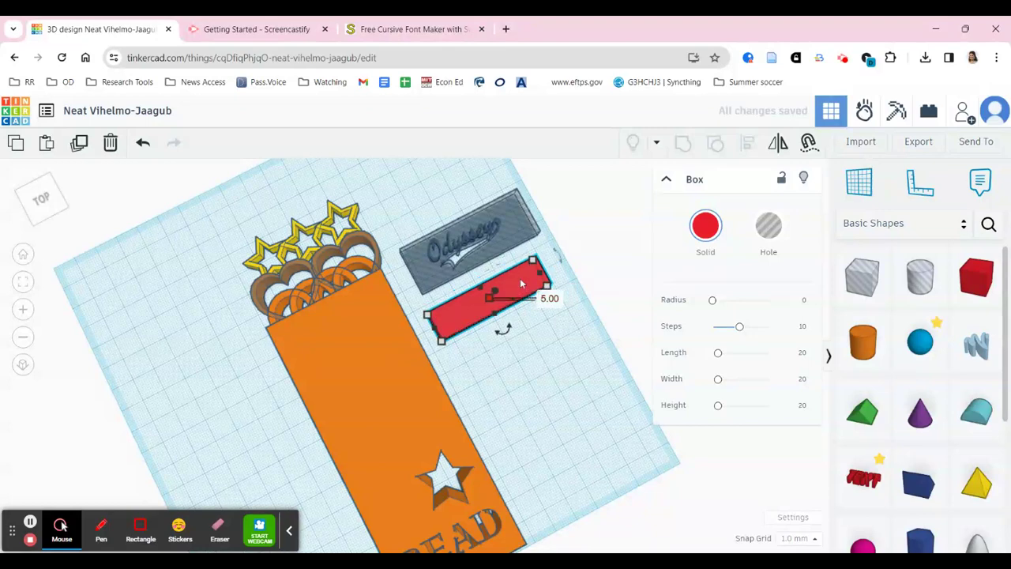
Fit the red box inside the Odyssey hole plate at 51 by 15 mm and group the two into raised lettering
left_click_drag(521, 283, 500, 225)
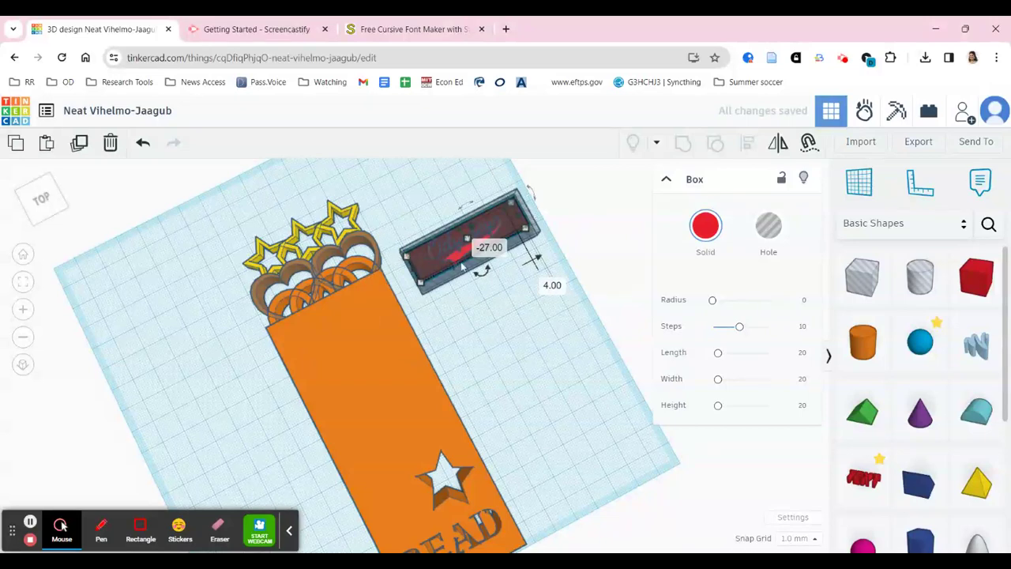
left_click(425, 288)
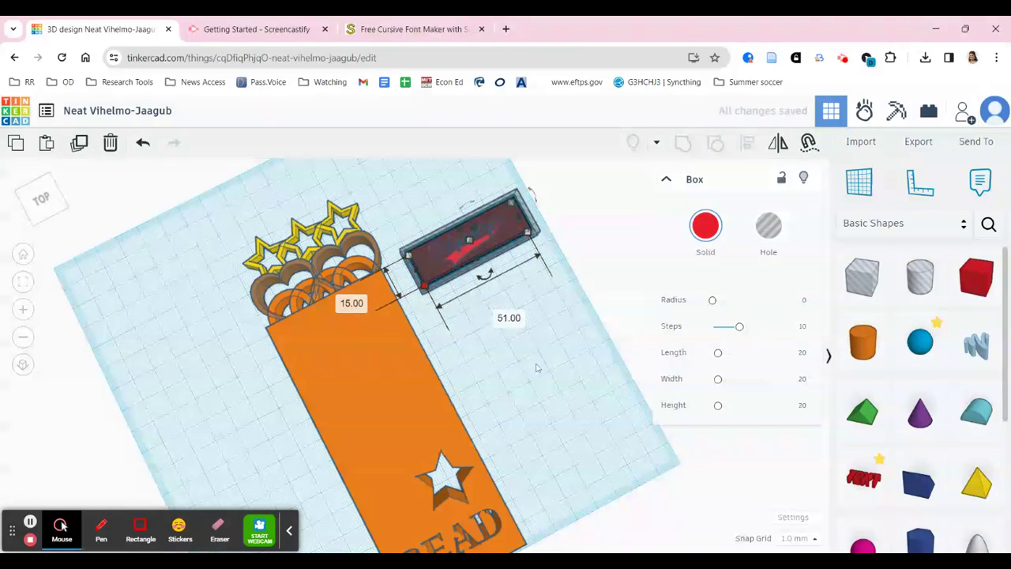
right_click_drag(562, 375, 492, 329)
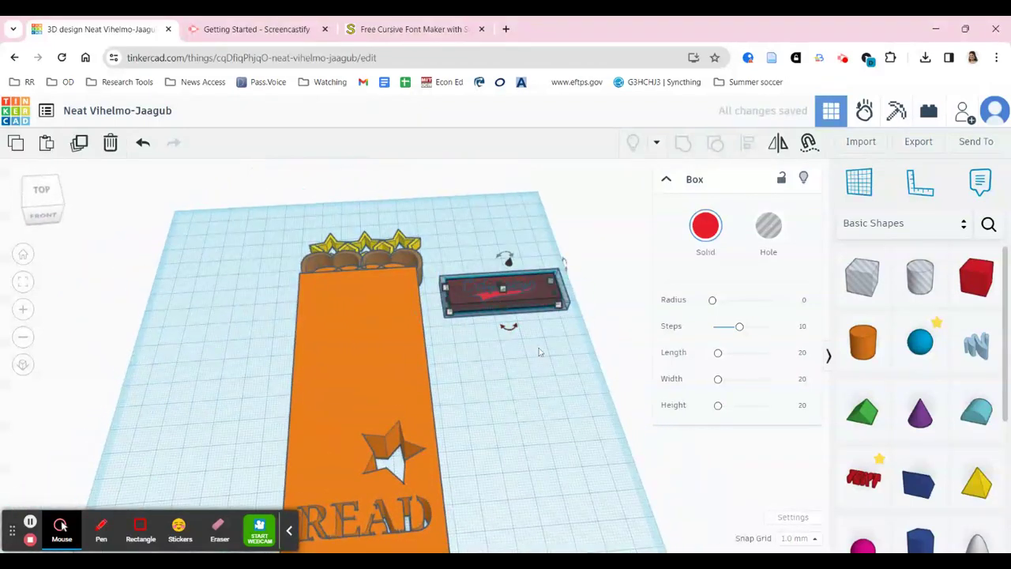
left_click_drag(521, 330, 487, 244)
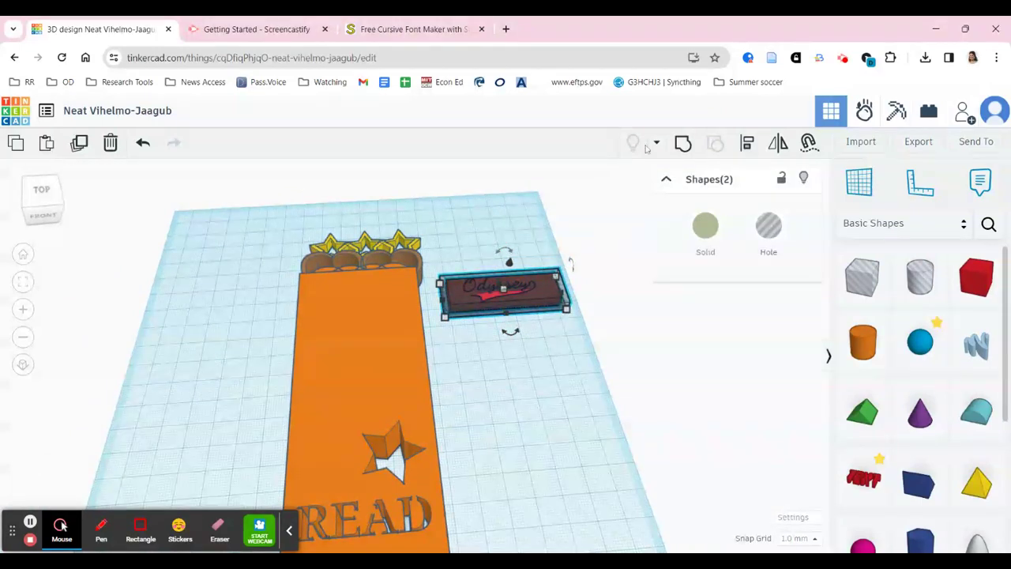
left_click(683, 142)
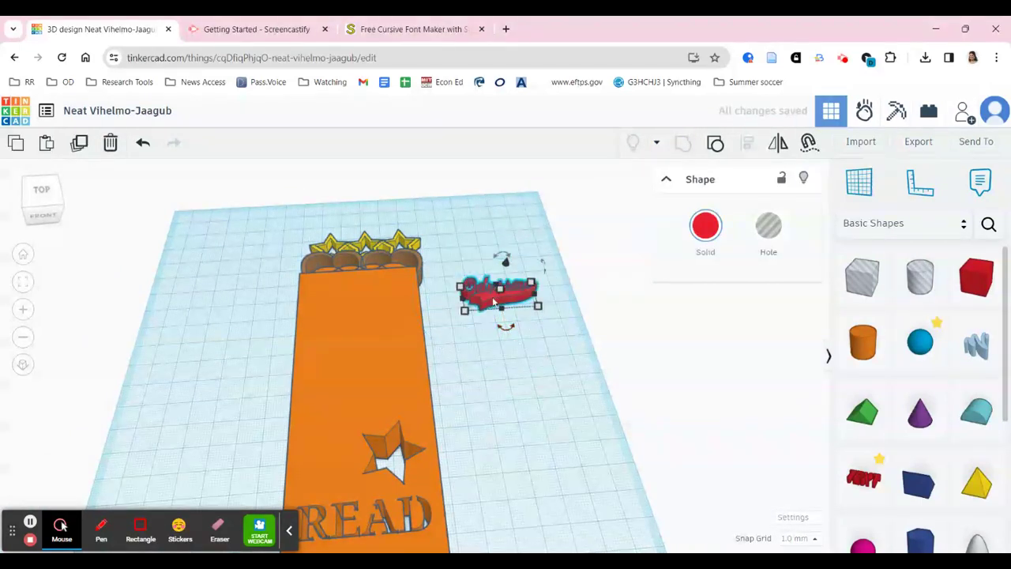
Move the Odyssey lettering onto the bookmark below the outlines and turn it into a hole
mouse_move(489, 399)
right_mouse_down()
mouse_move(487, 431)
mouse_move(498, 381)
right_mouse_up()
left_click_drag(507, 269, 353, 336)
left_click(769, 226)
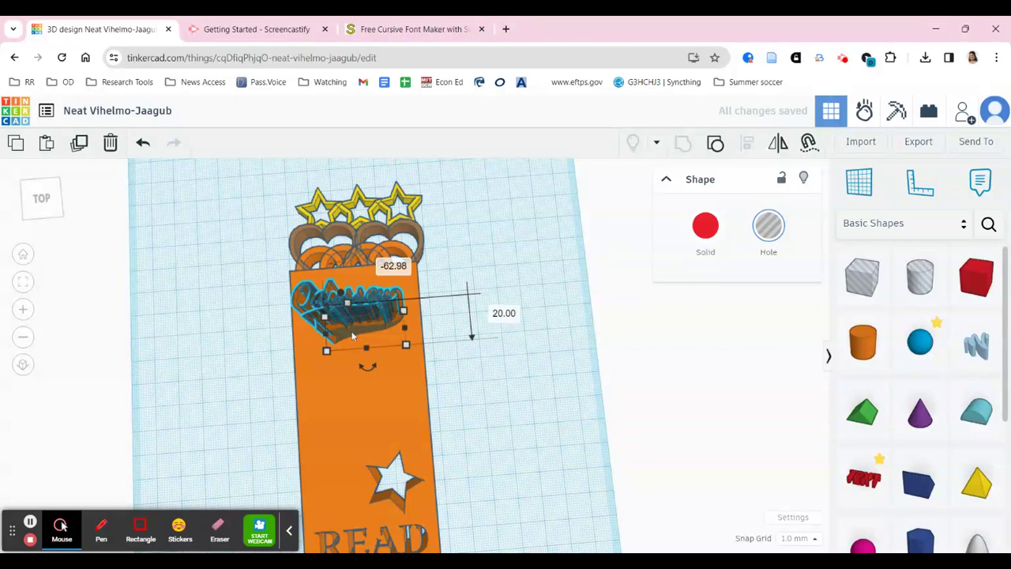
Select the bookmark, its outlines and the Odyssey hole together and group them to cut the lettering through the plate
left_click(483, 332)
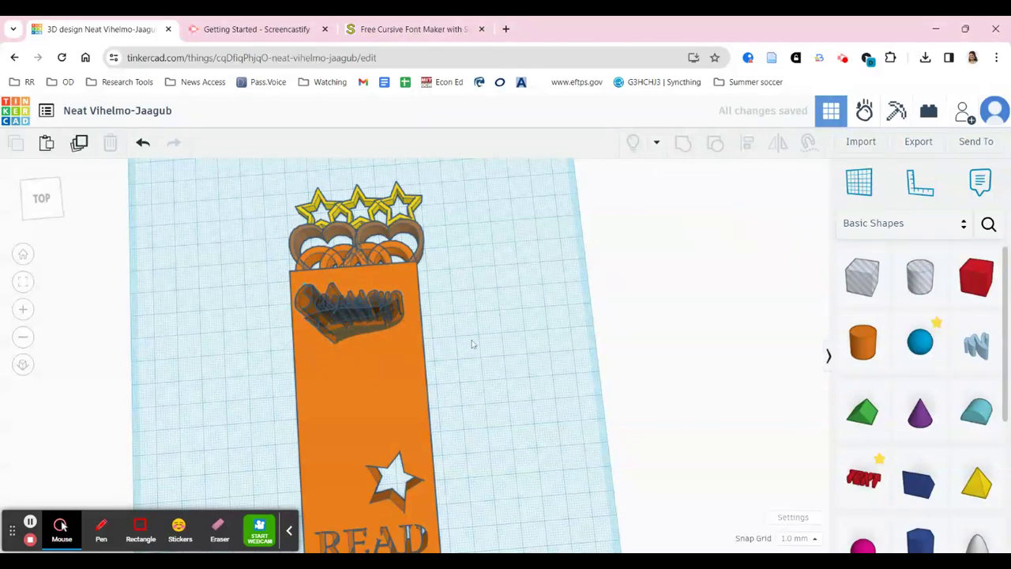
left_click_drag(472, 339, 276, 191)
key("ctrl+g")
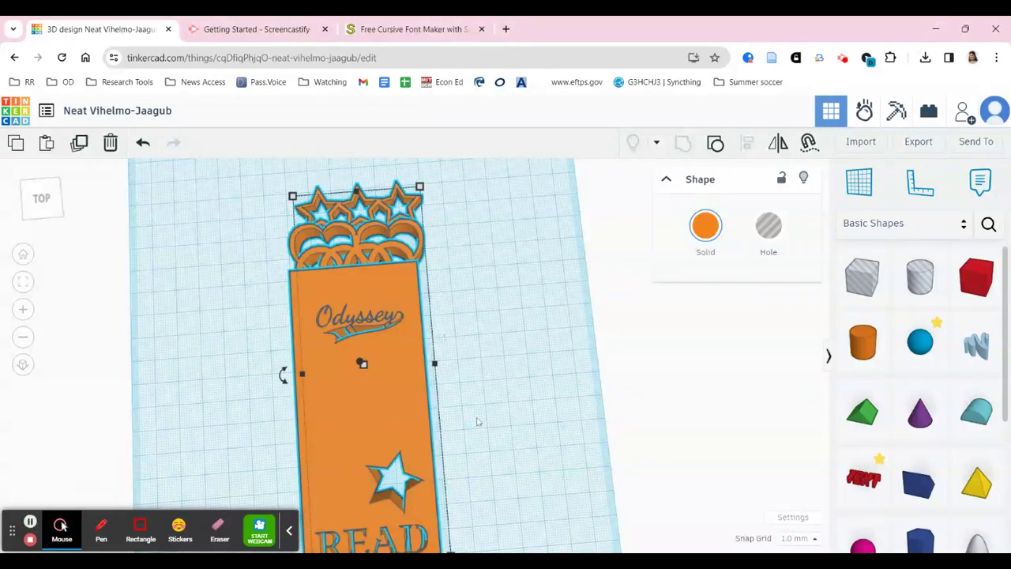
Place a cylinder measuring 1 by 2 mm beside the bookmark and move it into the e of the Odyssey cutout
right_click_drag(498, 385, 503, 400)
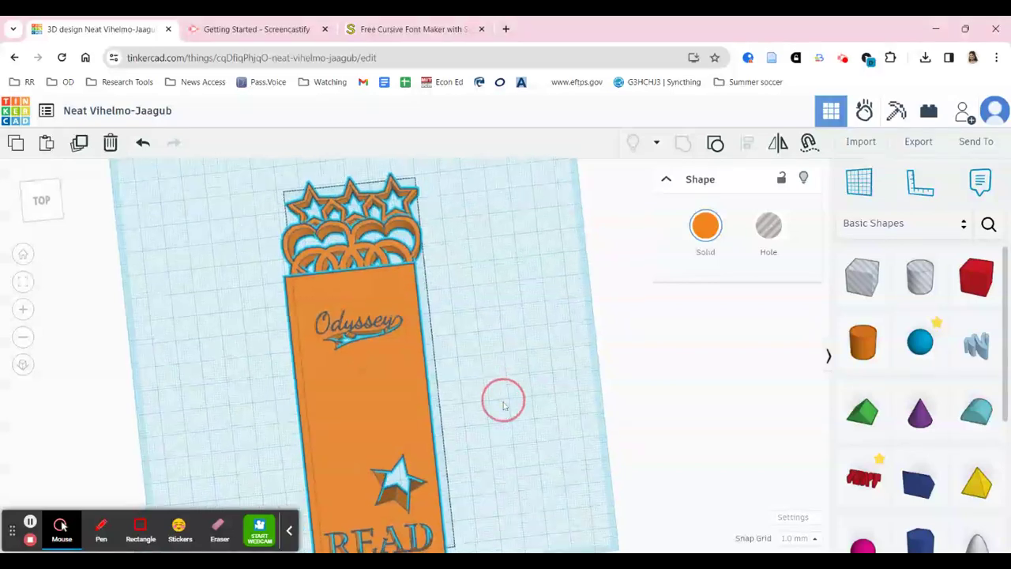
scroll(503, 401, "up", 5)
scroll(503, 406, "up", 3)
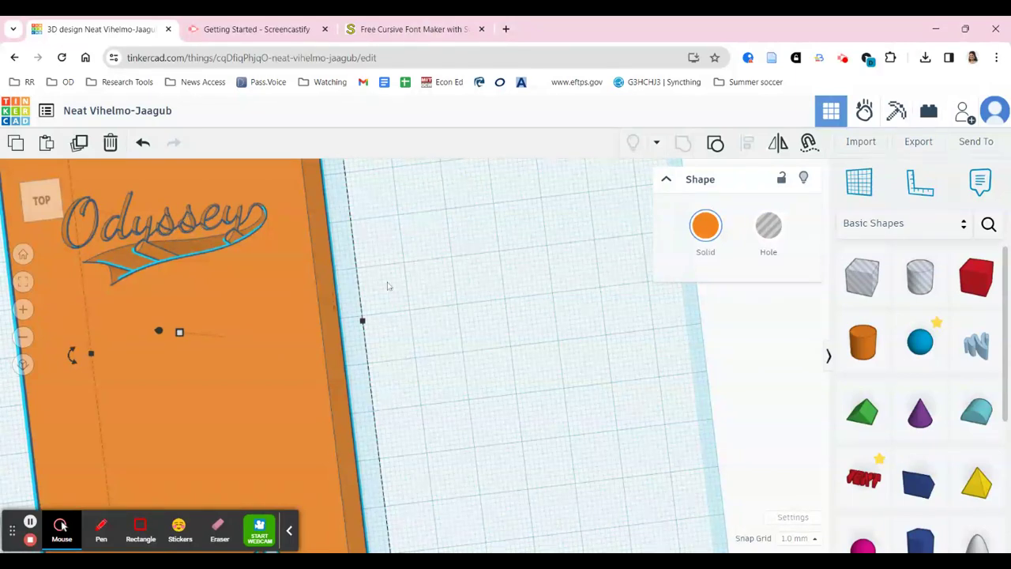
left_click_drag(862, 342, 466, 335)
left_click_drag(413, 388, 496, 293)
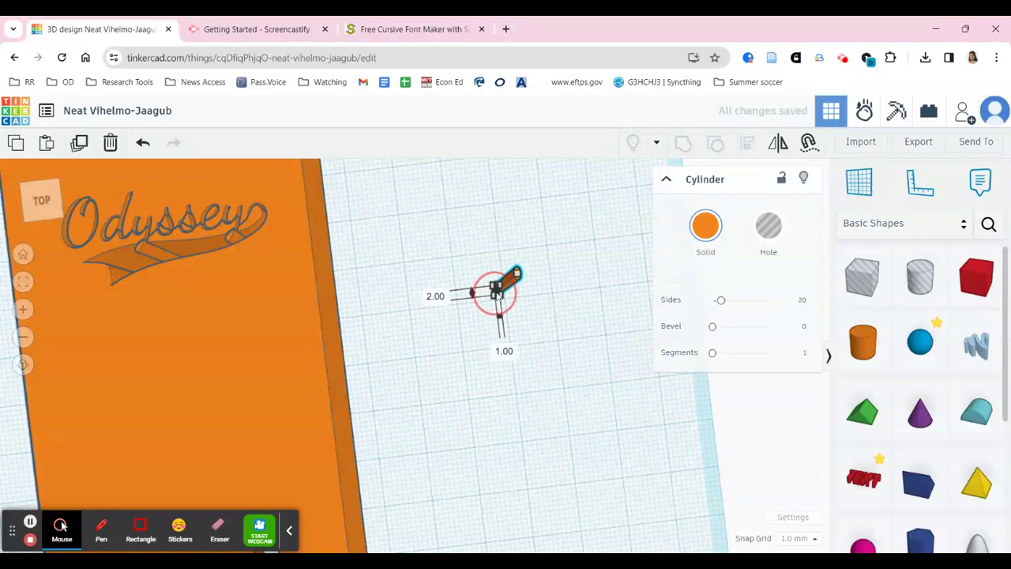
left_click(520, 282)
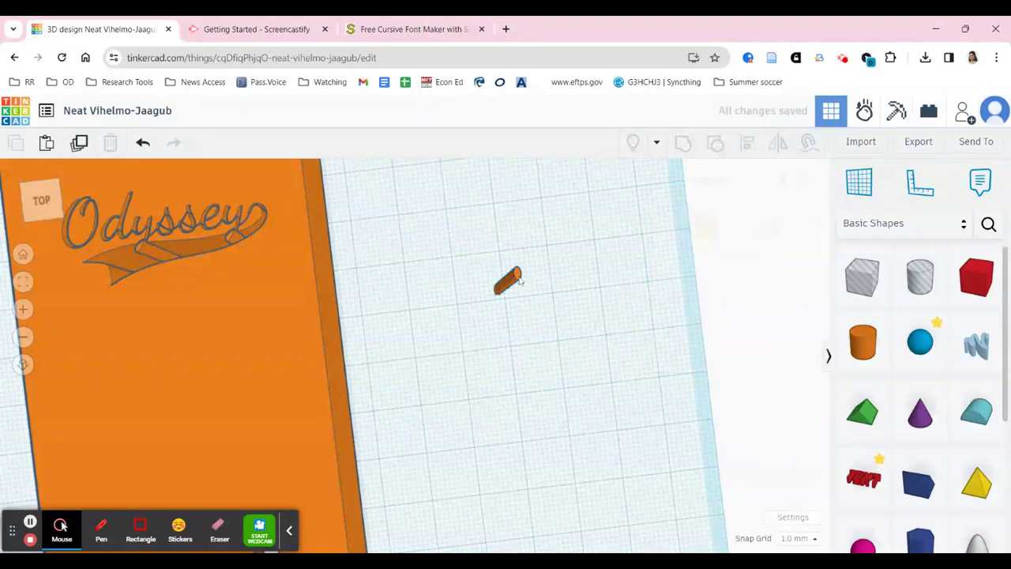
left_click_drag(517, 282, 213, 212)
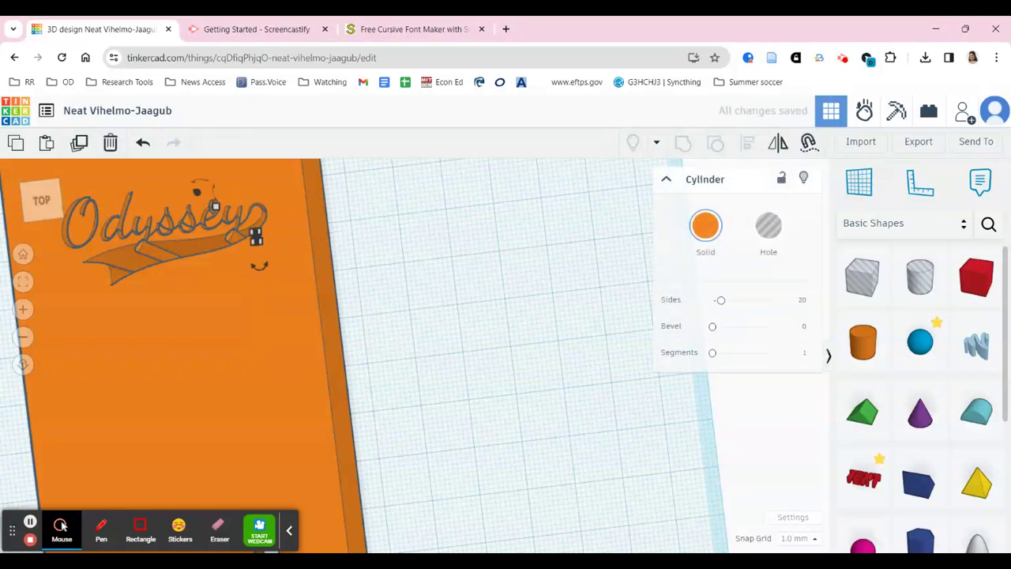
Move another small cylinder along the Odyssey cutout to the first s, next to the middle y
left_click_drag(253, 235, 232, 245)
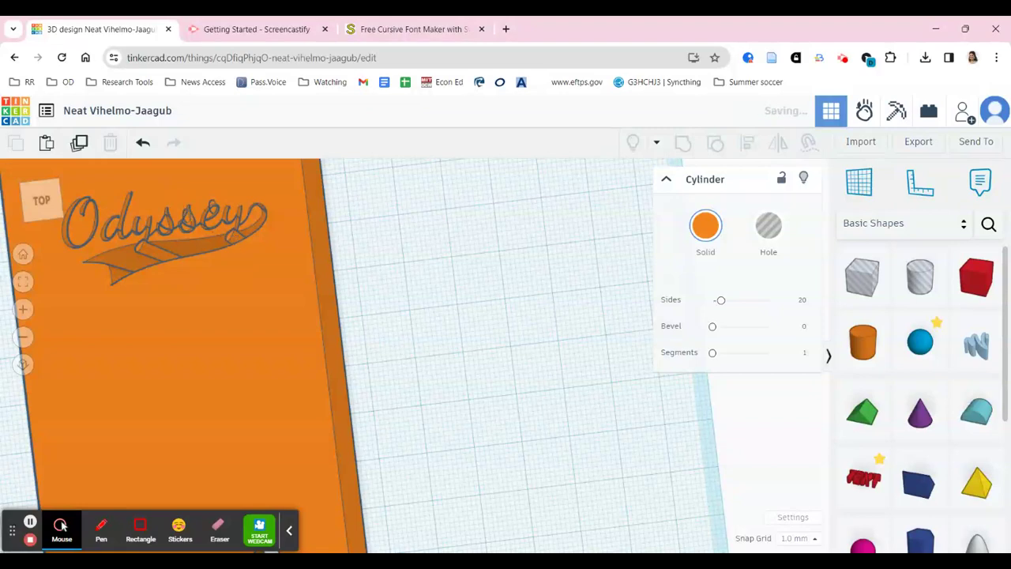
left_click_drag(233, 242, 210, 247)
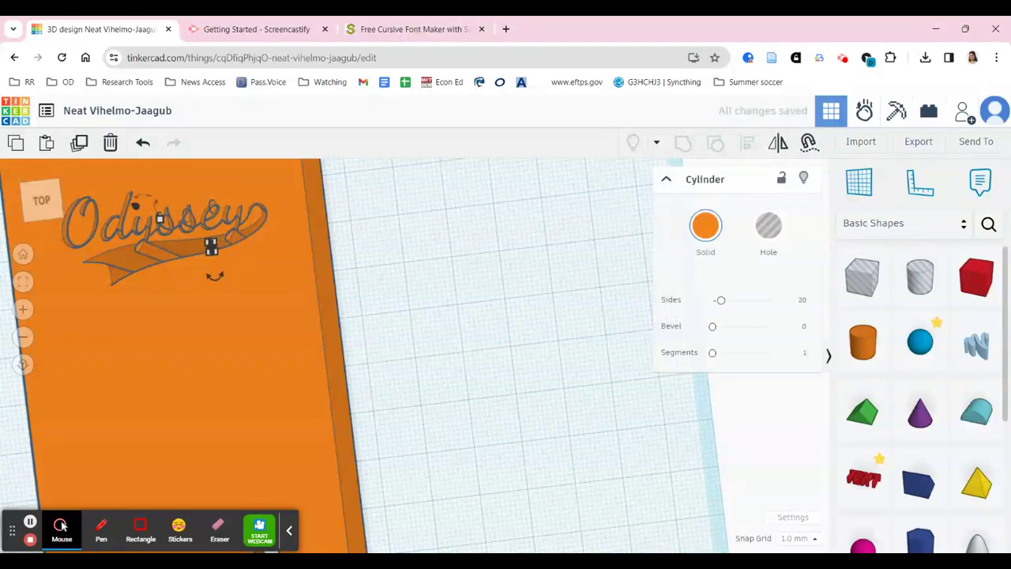
right_click_drag(366, 377, 387, 385)
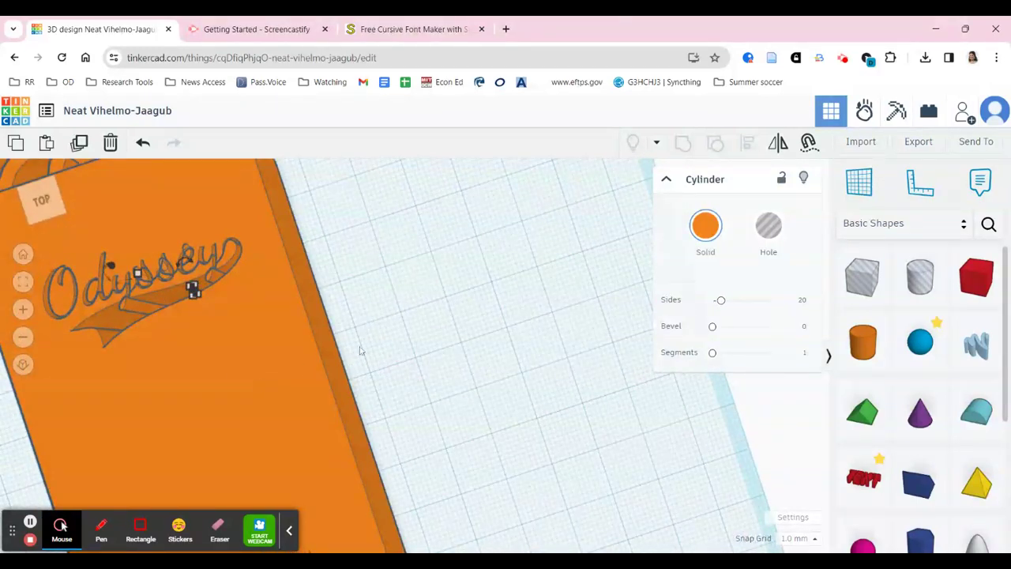
right_click_drag(363, 349, 553, 340)
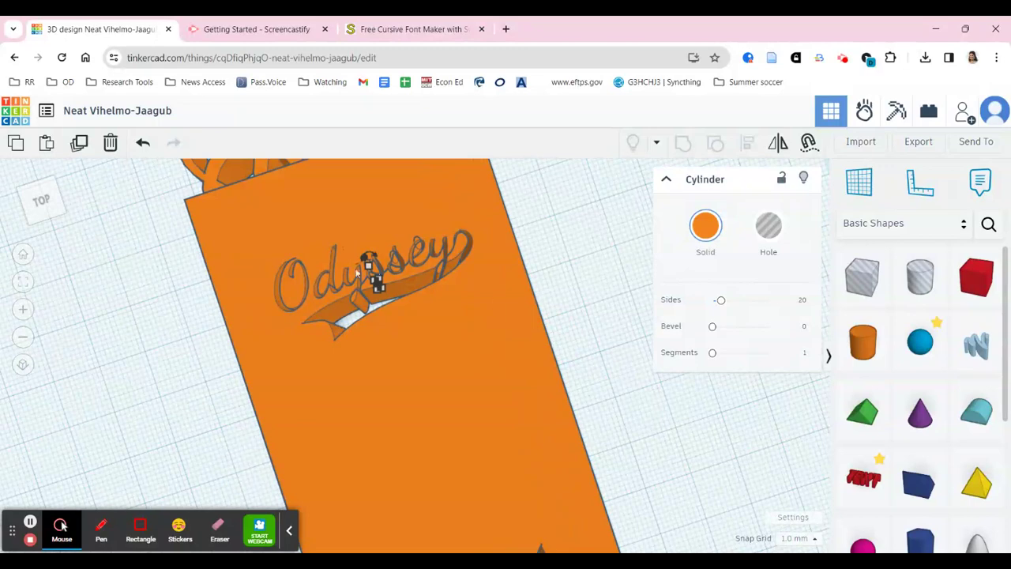
key("Escape")
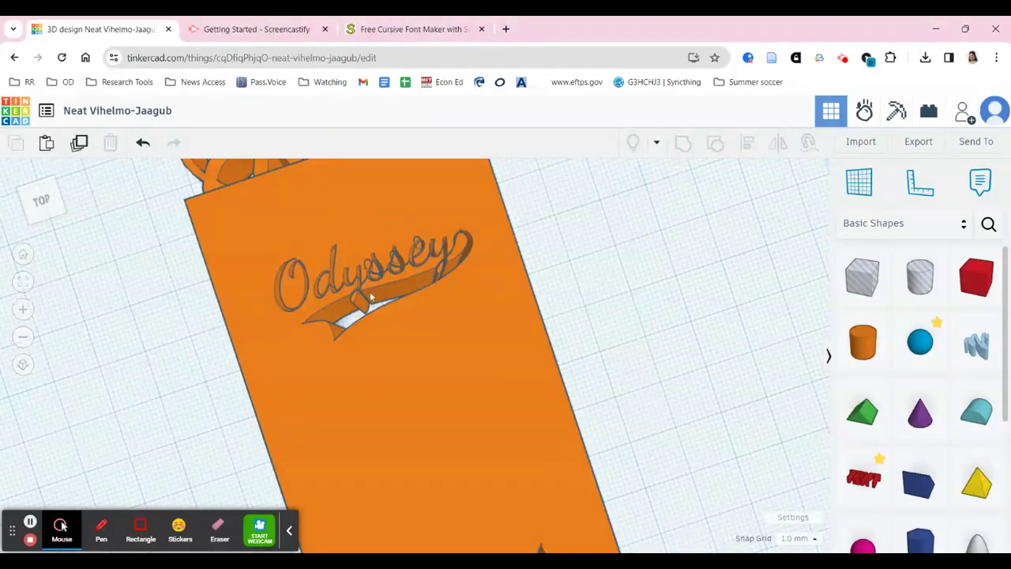
Set the snap grid to 0.25 mm and nudge the cylinder at the first s slightly into place
left_click(368, 267)
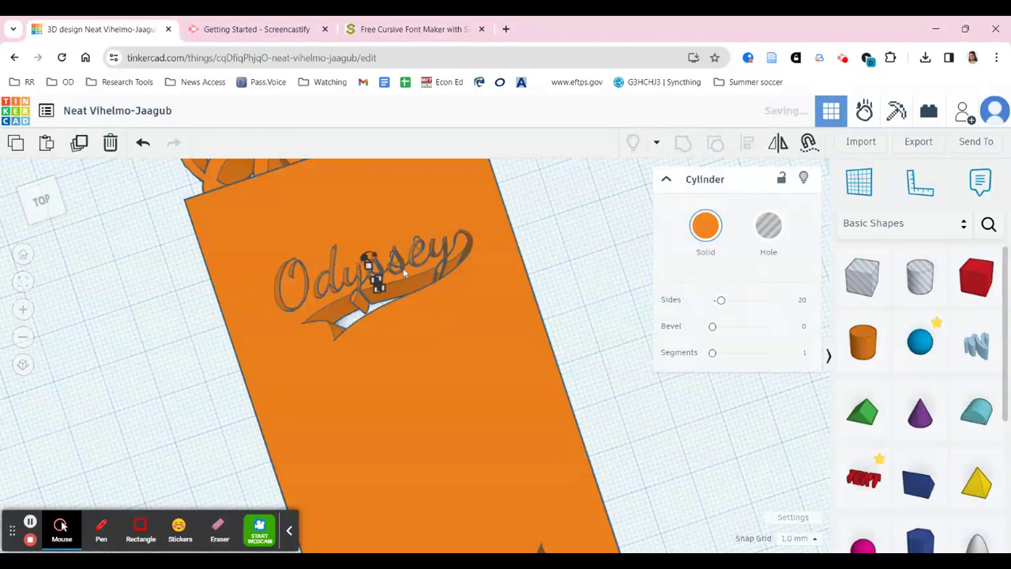
left_click(801, 538)
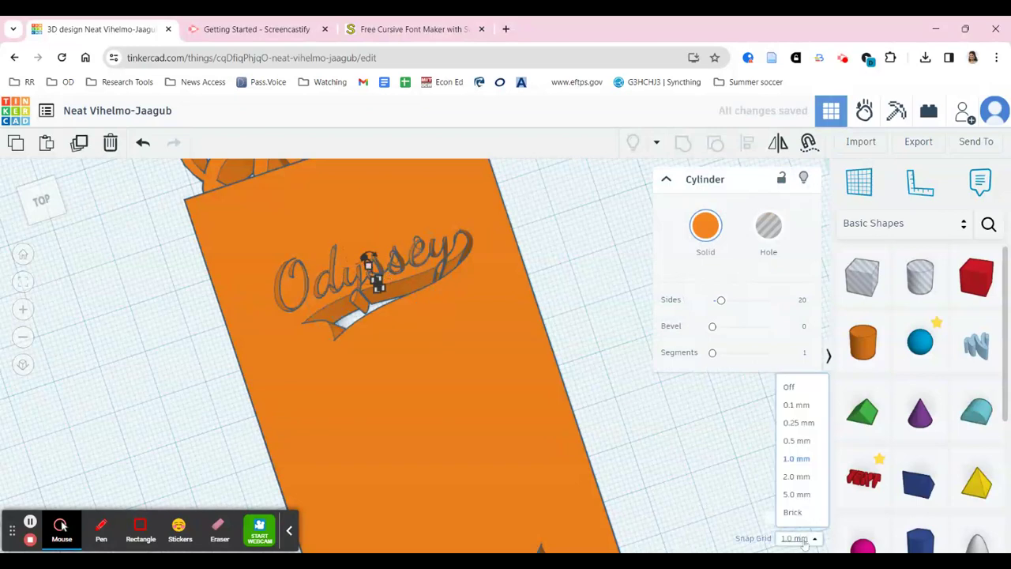
left_click(802, 423)
key("Down")
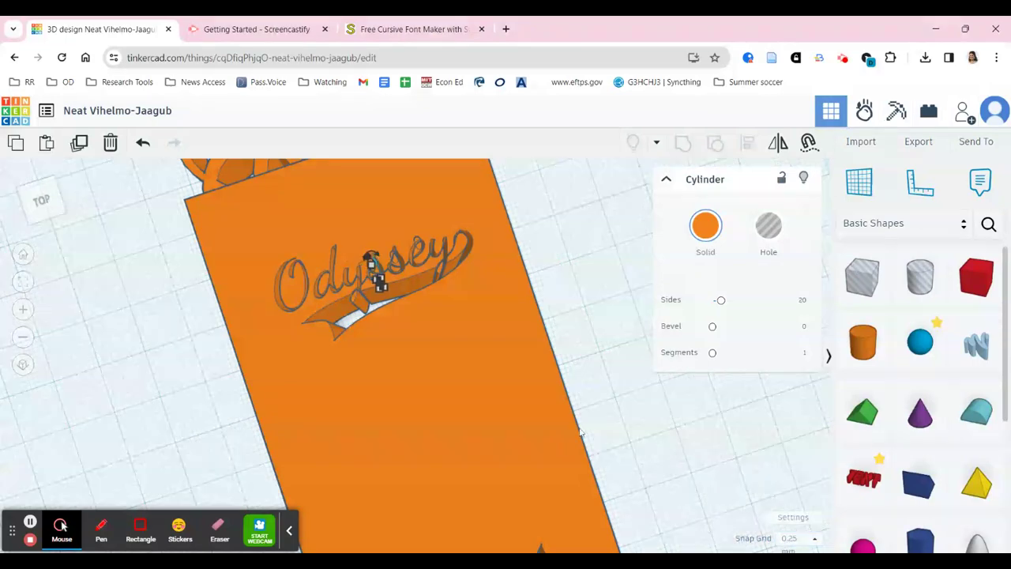
left_click(580, 257)
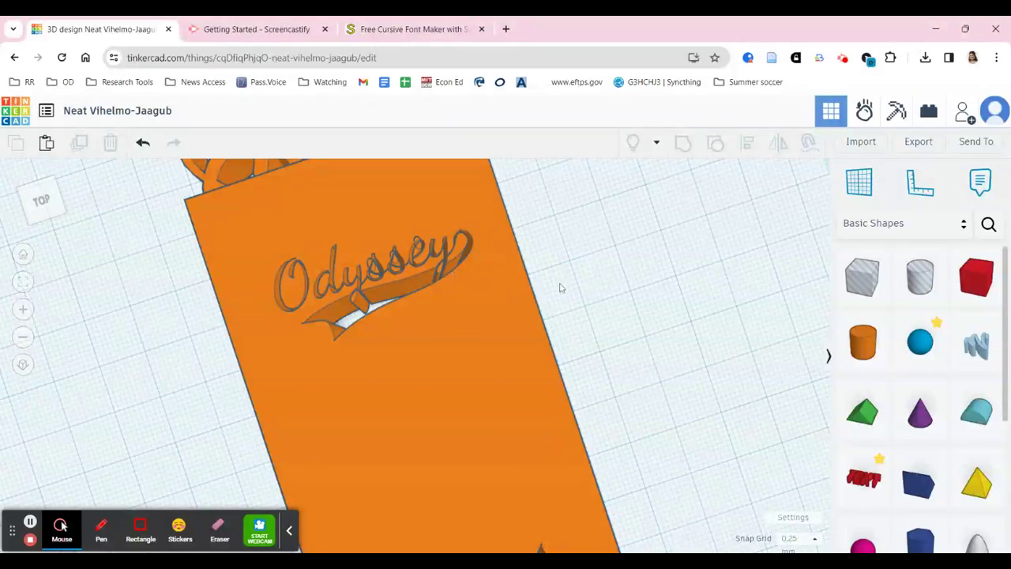
Paste another copy of the small cylinder and nudge it from the e onto the tail of the final y
key("ctrl+v")
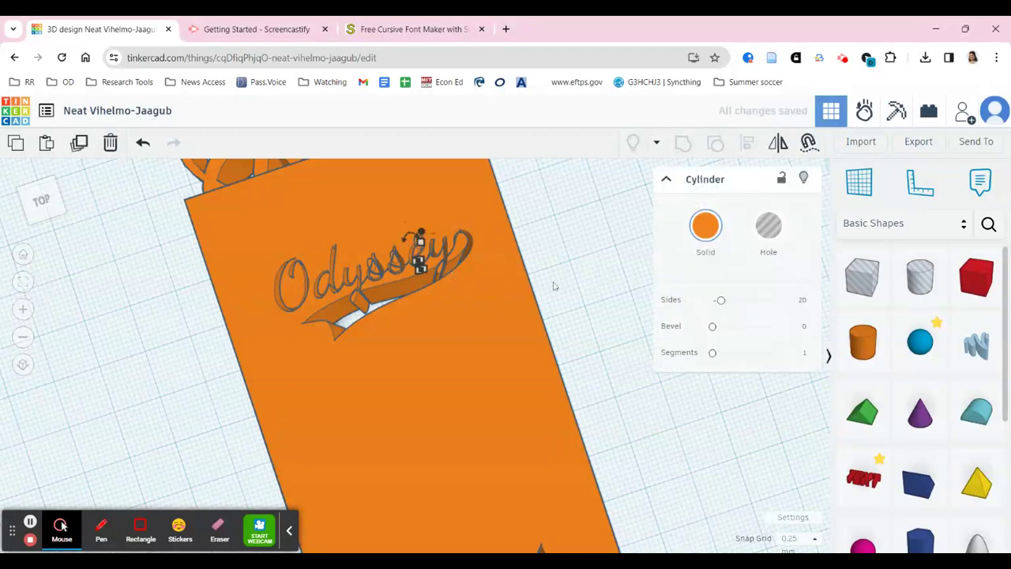
key("Down")
key("Down")
key("Down")
key("Down")
key("Down")
key("Down")
key("Down")
key("Down")
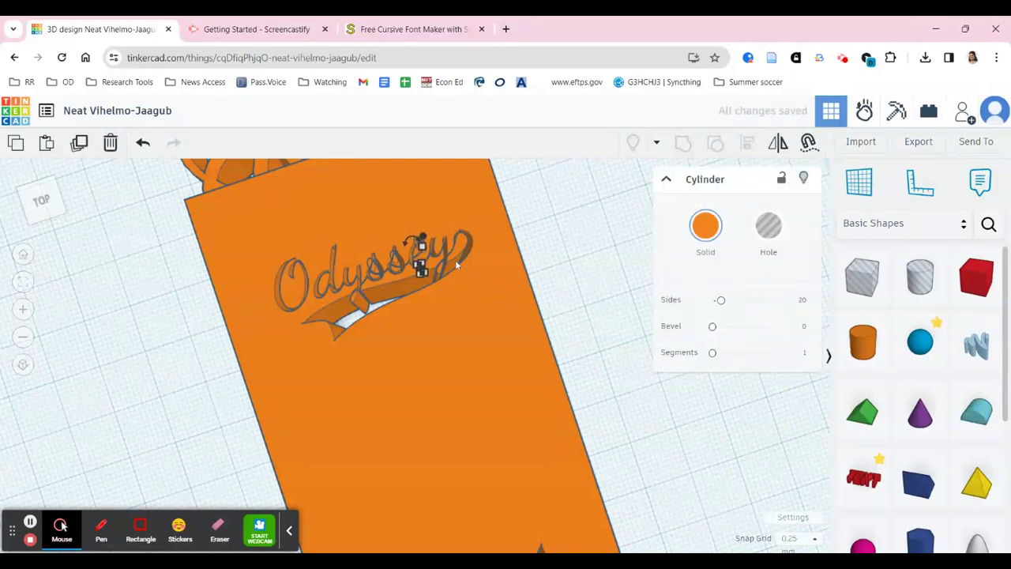
key("Right")
key("Right")
key("Right")
key("Right")
key("Right")
key("Right")
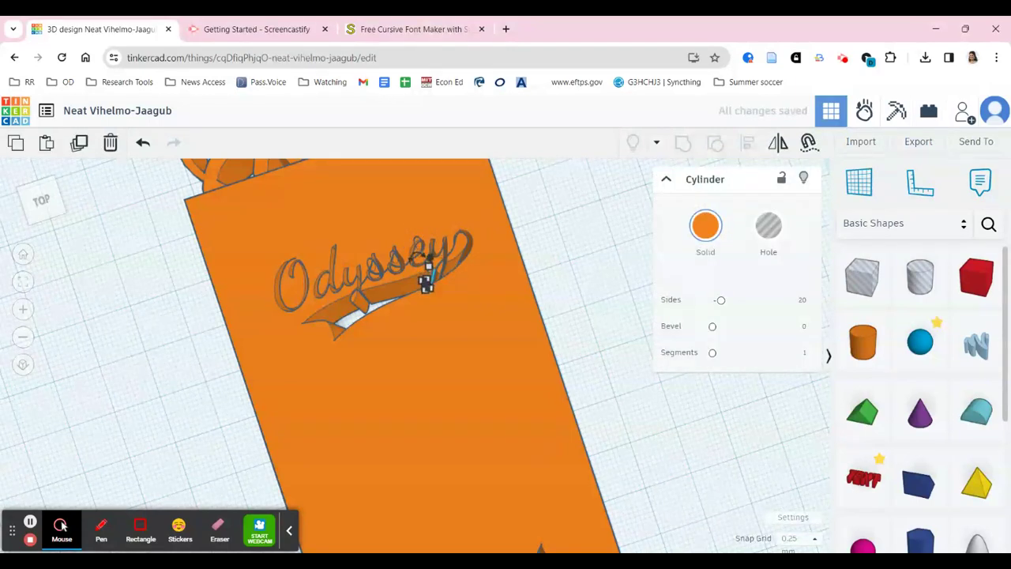
key("Right")
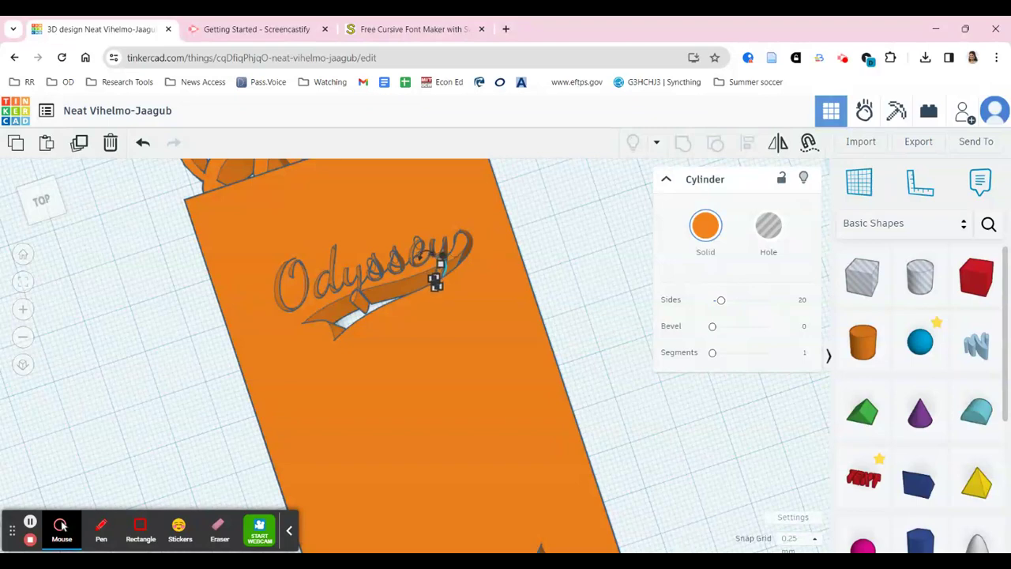
Move a small cylinder across the Odyssey lettering to the lower edge of the O as a bridge
left_click(608, 288)
left_click(437, 275)
left_click_drag(438, 276, 317, 266)
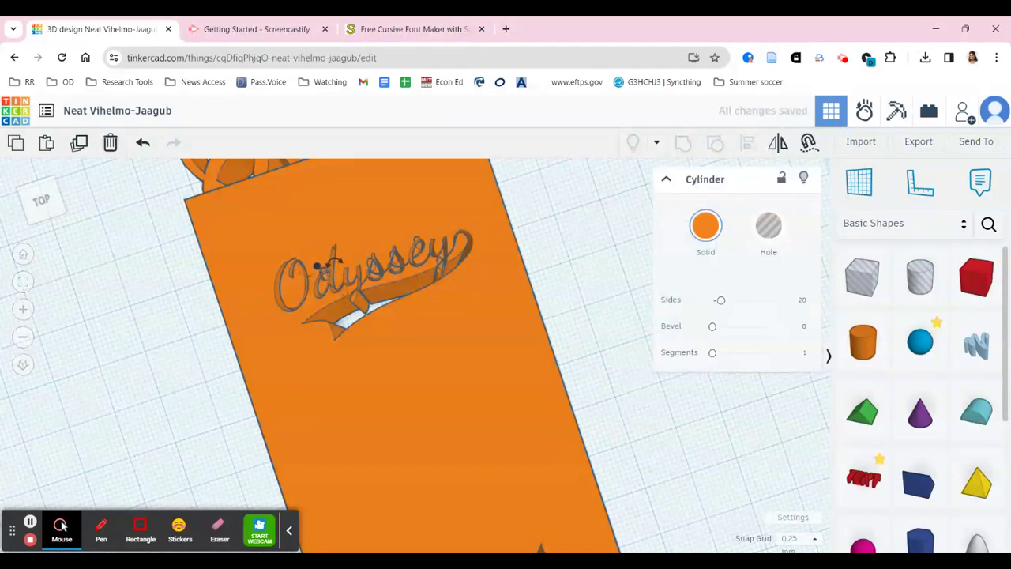
mouse_move(331, 294)
left_mouse_down()
mouse_move(314, 297)
mouse_move(318, 308)
left_mouse_up()
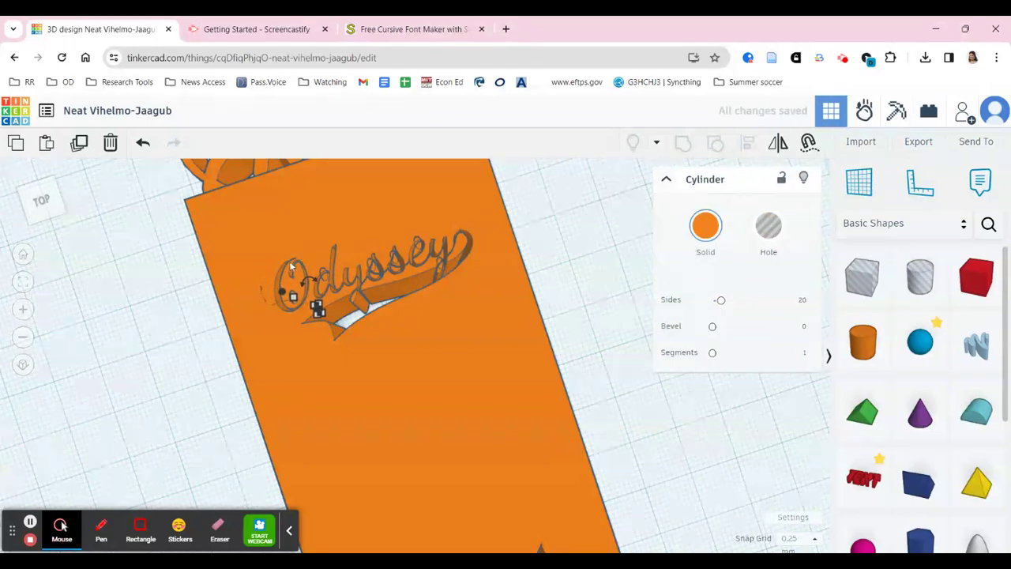
left_click_drag(317, 309, 319, 316)
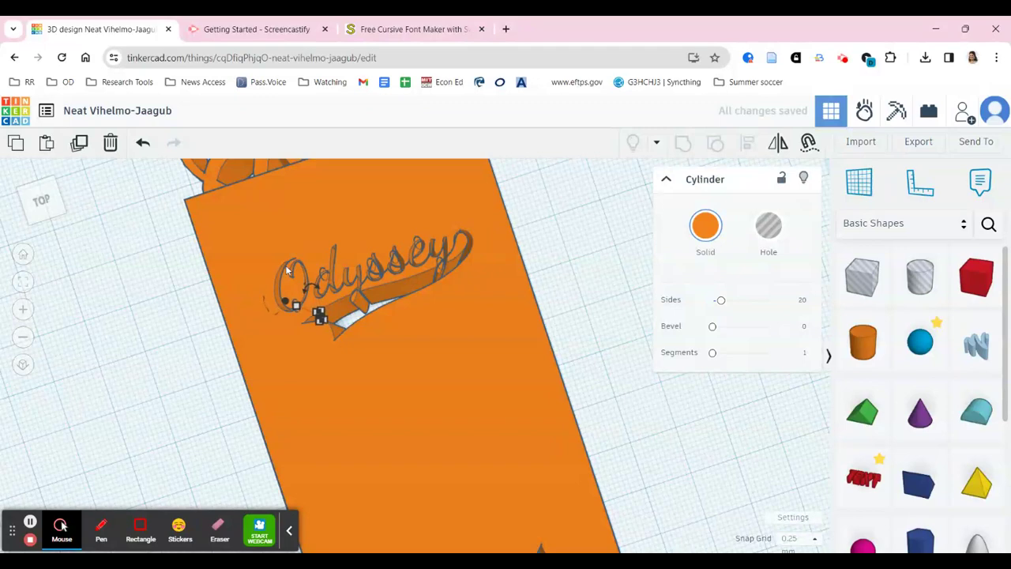
left_click(152, 354)
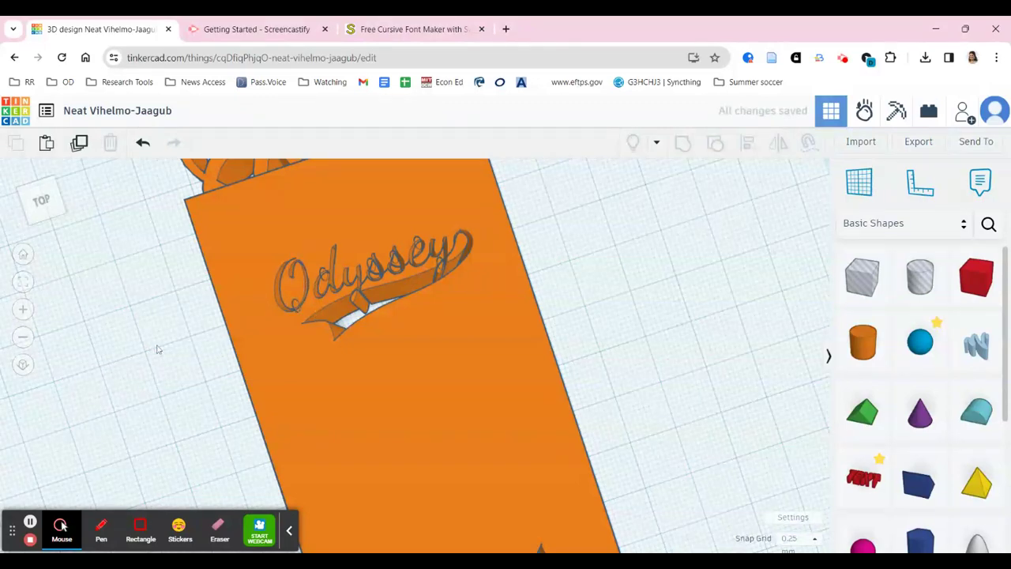
Add a Scribble shape beside the bookmark and draw a smiley face with a round outline, two eyes and a curved mouth
scroll(157, 349, "down", 5)
right_click_drag(157, 349, 123, 359)
right_click_drag(456, 370, 440, 377)
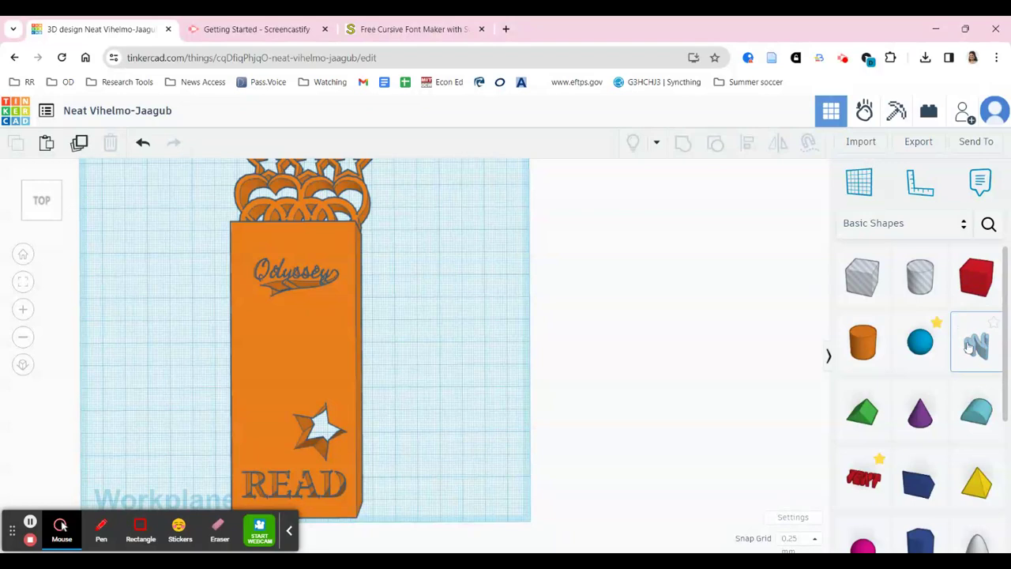
left_click_drag(977, 344, 445, 336)
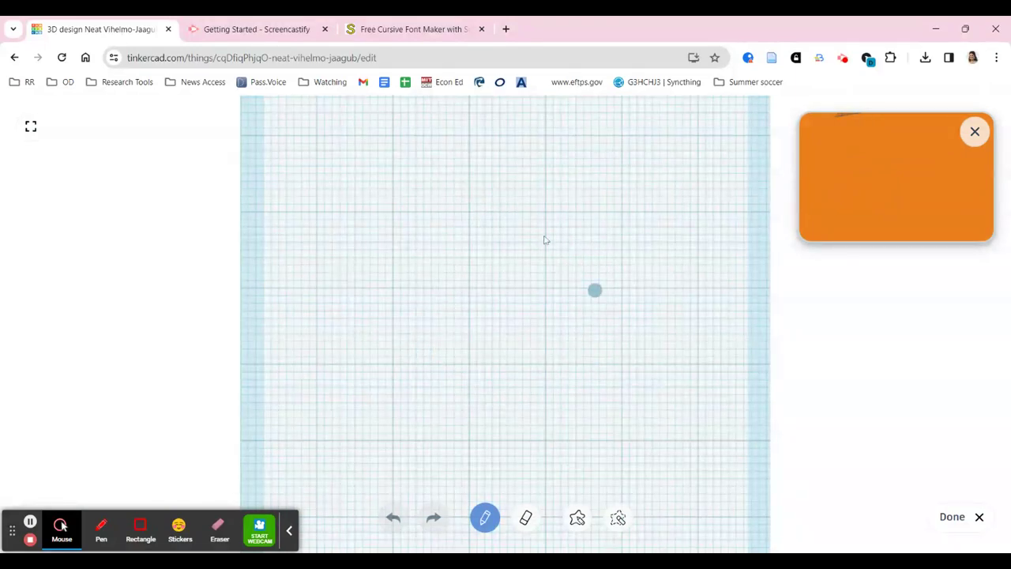
mouse_move(500, 225)
left_mouse_down()
mouse_move(472, 231)
mouse_move(440, 273)
mouse_move(465, 354)
mouse_move(538, 377)
mouse_move(620, 360)
mouse_move(642, 304)
mouse_move(629, 267)
mouse_move(578, 239)
mouse_move(503, 220)
left_mouse_up()
mouse_move(507, 268)
left_mouse_down()
mouse_move(569, 272)
mouse_move(565, 295)
mouse_move(578, 289)
mouse_move(570, 272)
left_mouse_up()
mouse_move(492, 316)
left_mouse_down()
mouse_move(532, 353)
mouse_move(583, 328)
left_mouse_up()
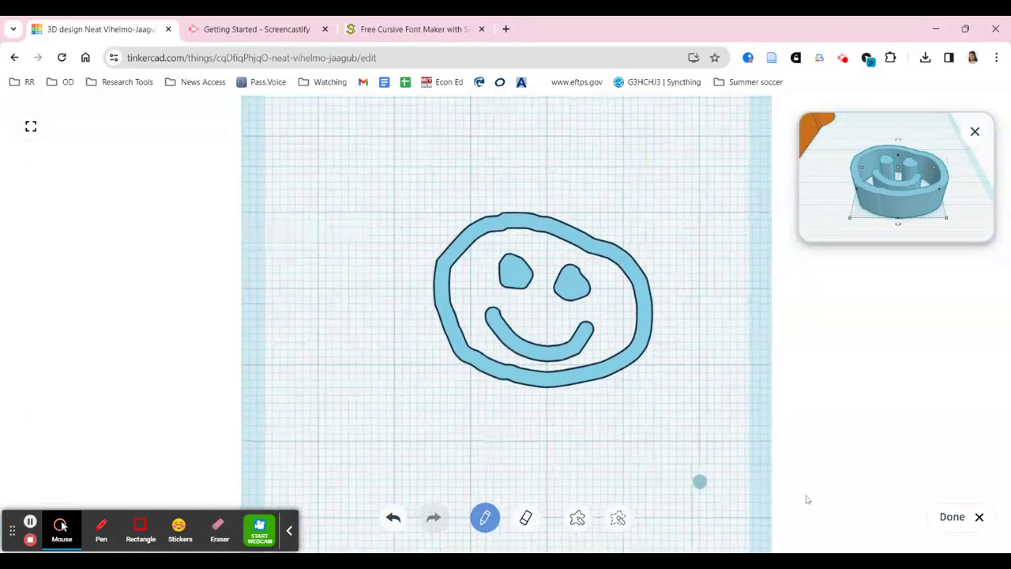
left_click(952, 517)
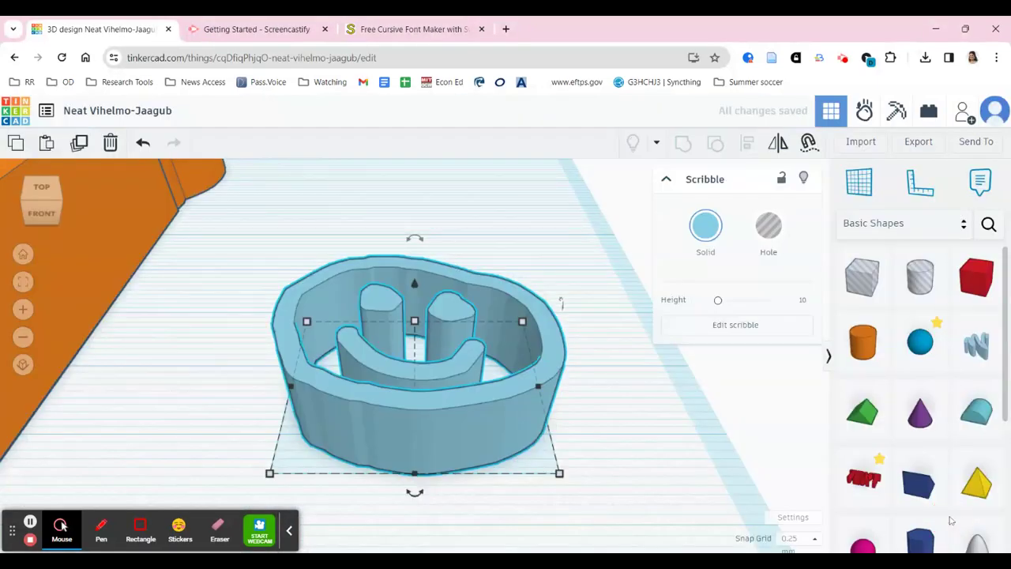
Turn the smiley scribble into a hole and stretch its height to 37.25 mm
left_click(197, 362)
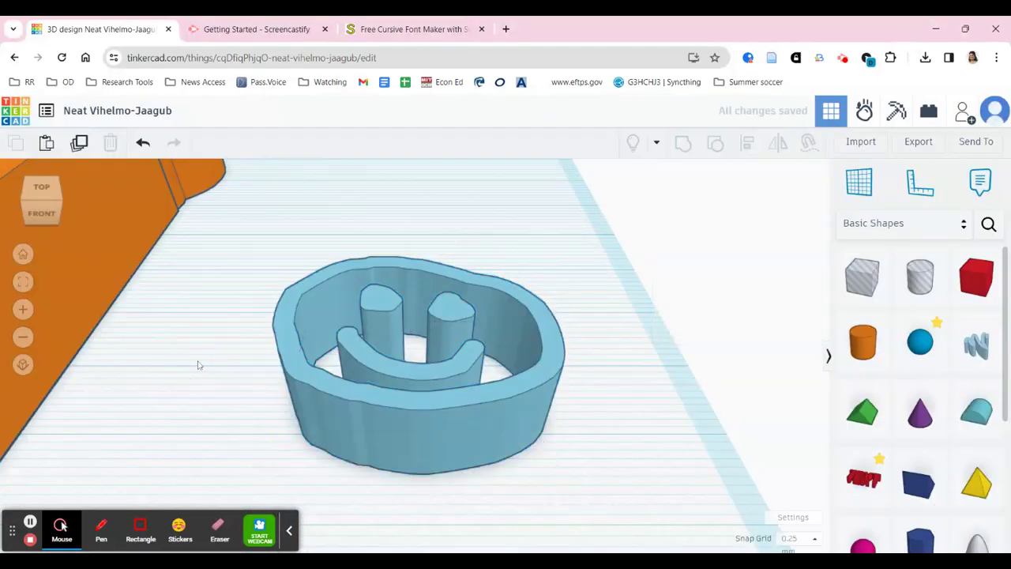
scroll(199, 364, "down", 5)
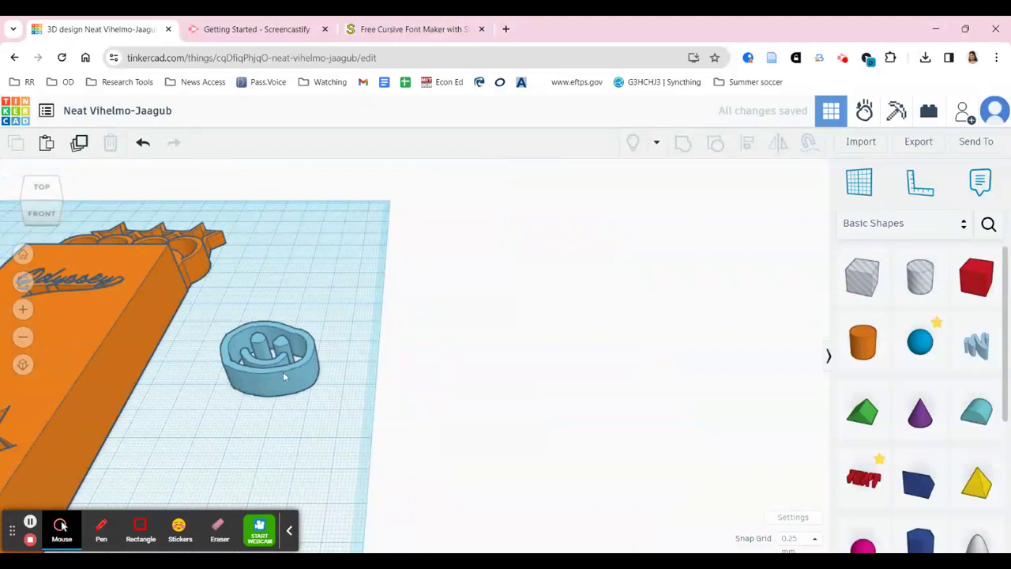
left_click(282, 372)
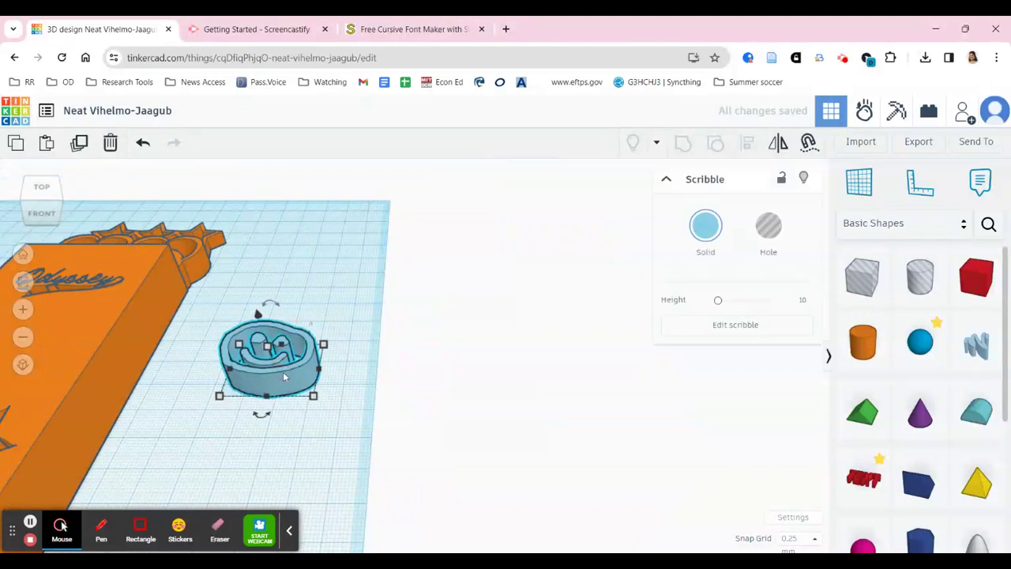
left_click(767, 225)
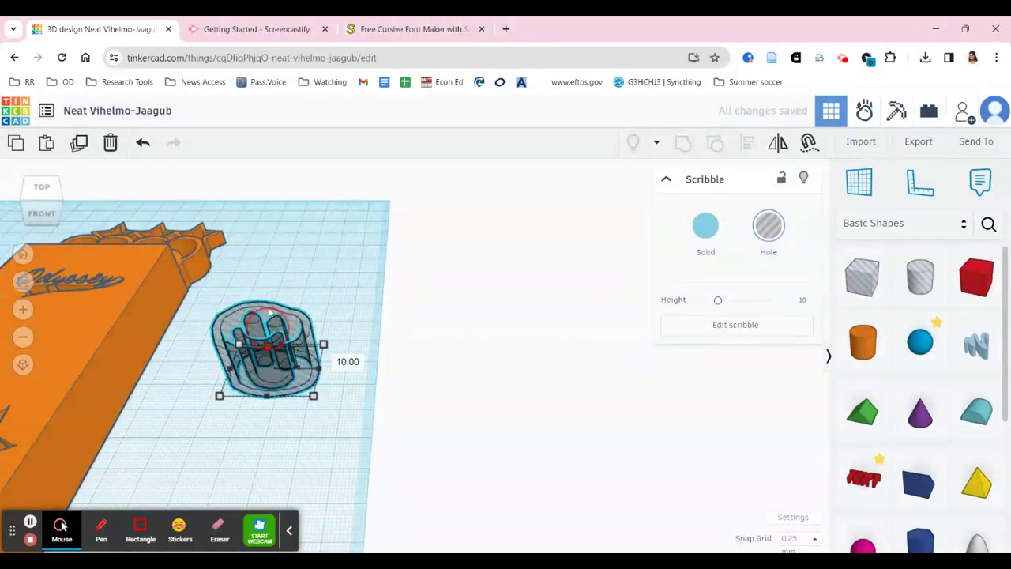
left_click_drag(257, 313, 233, 234)
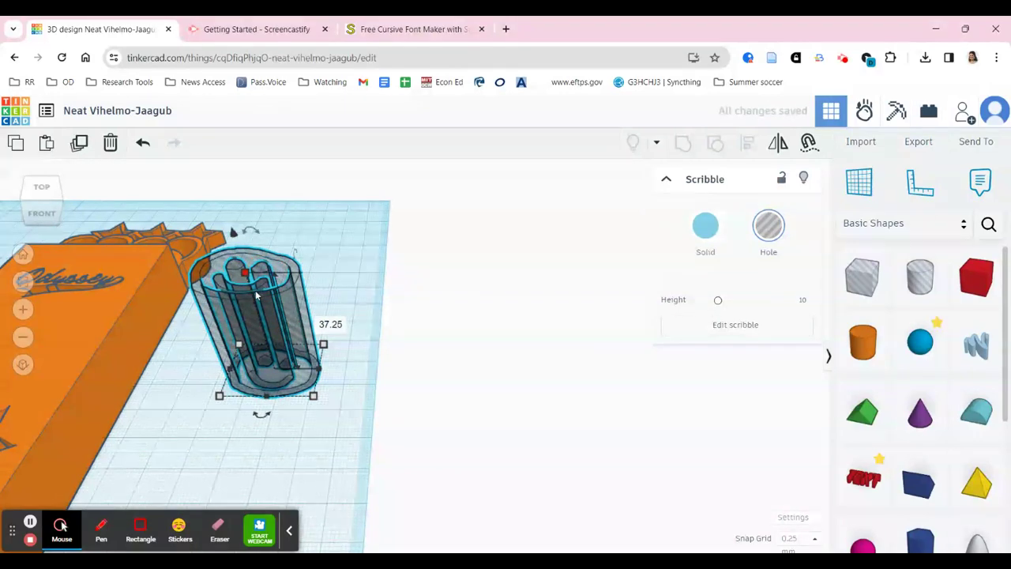
Move the smiley hole onto the bookmark plate between the Odyssey lettering and the star cutout
left_click_drag(256, 294, 191, 294)
left_click_drag(154, 231, 45, 231)
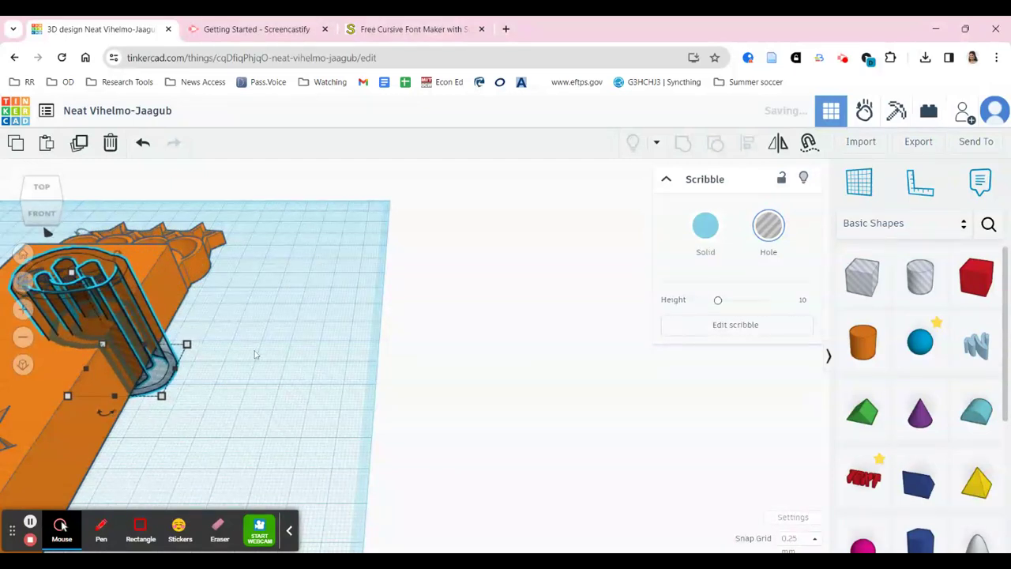
mouse_move(253, 348)
right_mouse_down()
mouse_move(286, 340)
mouse_move(533, 354)
right_mouse_up()
key("Left")
key("Left")
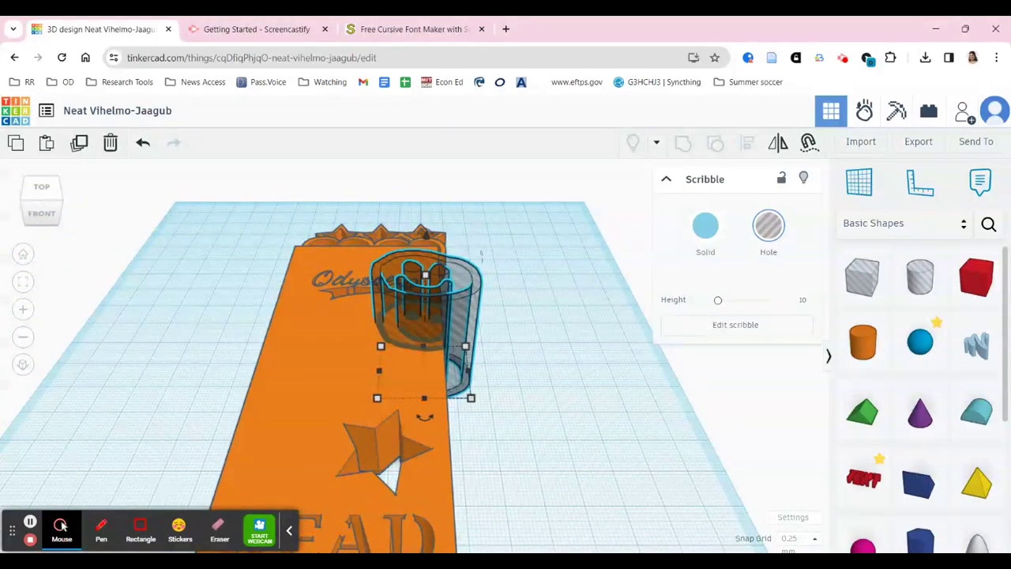
key("Down")
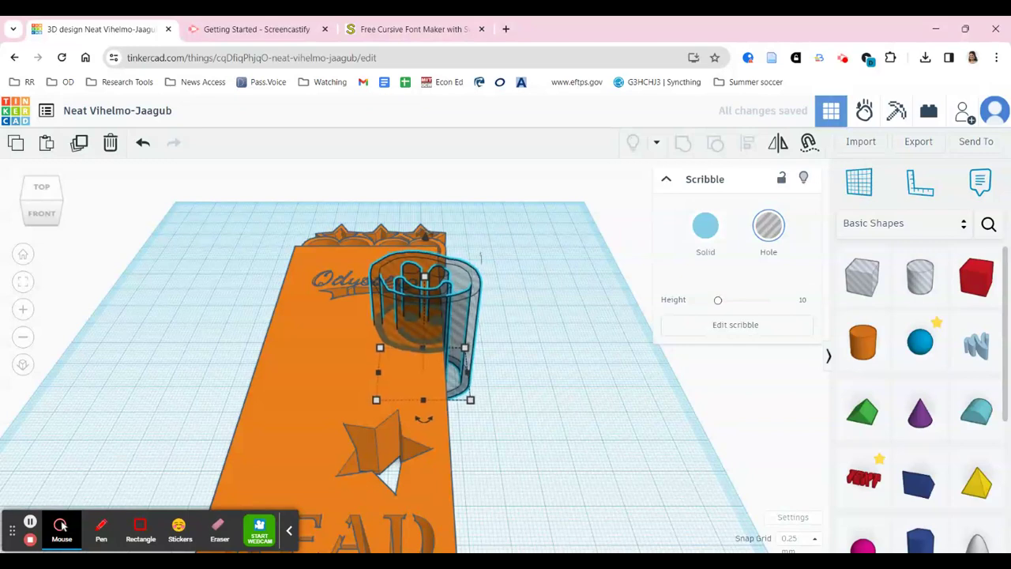
key("Left")
key("Left")
key("Left")
key("Left")
key("Left")
key("Left")
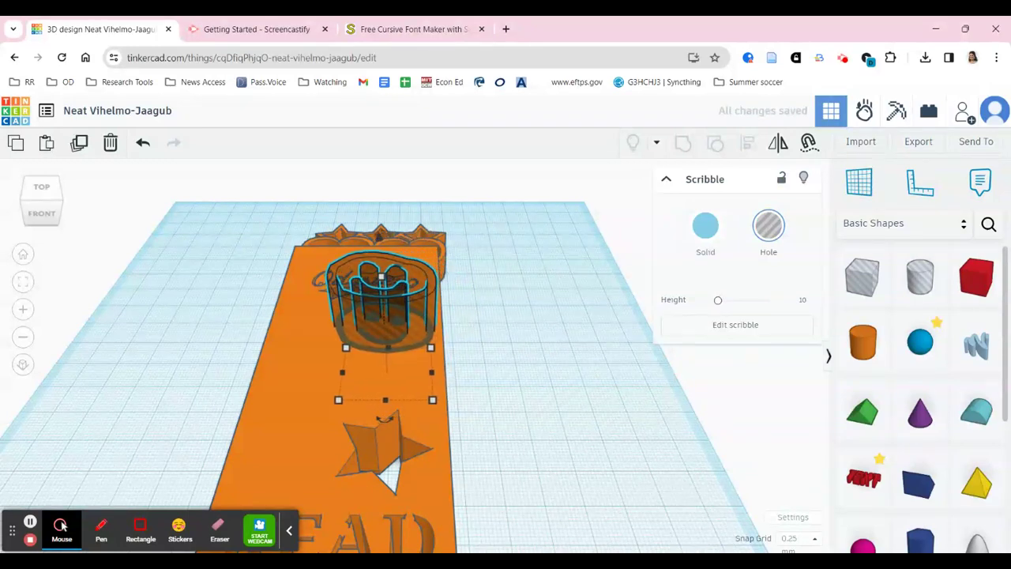
Nudge the smiley hole toward the star and over to the plate's long edge opposite the star
key("Down")
key("Down")
key("Down")
key("Down")
key("Down")
key("Down")
key("Down")
key("Down")
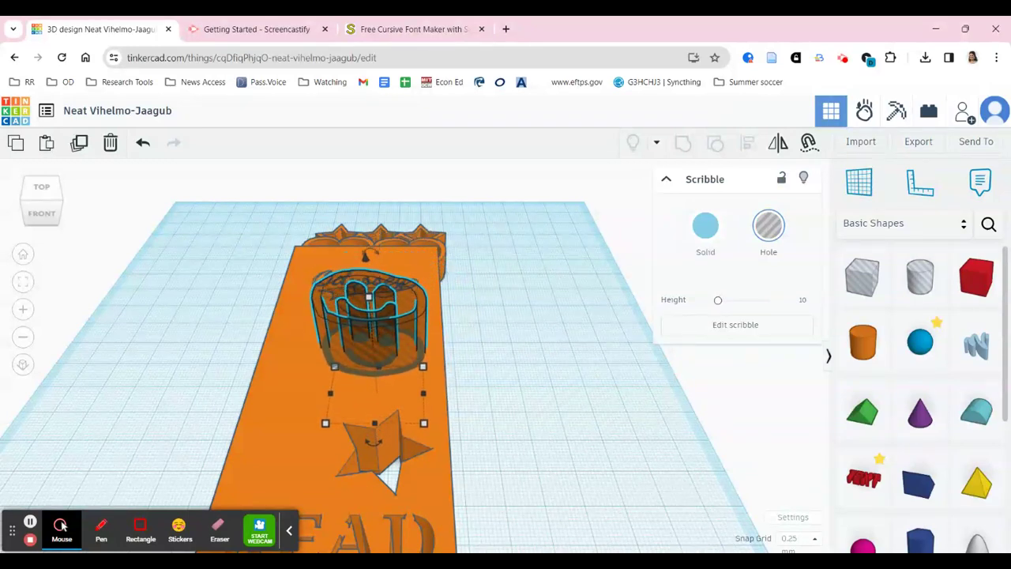
key("Left")
key("Left")
key("Left")
key("Left")
key("Left")
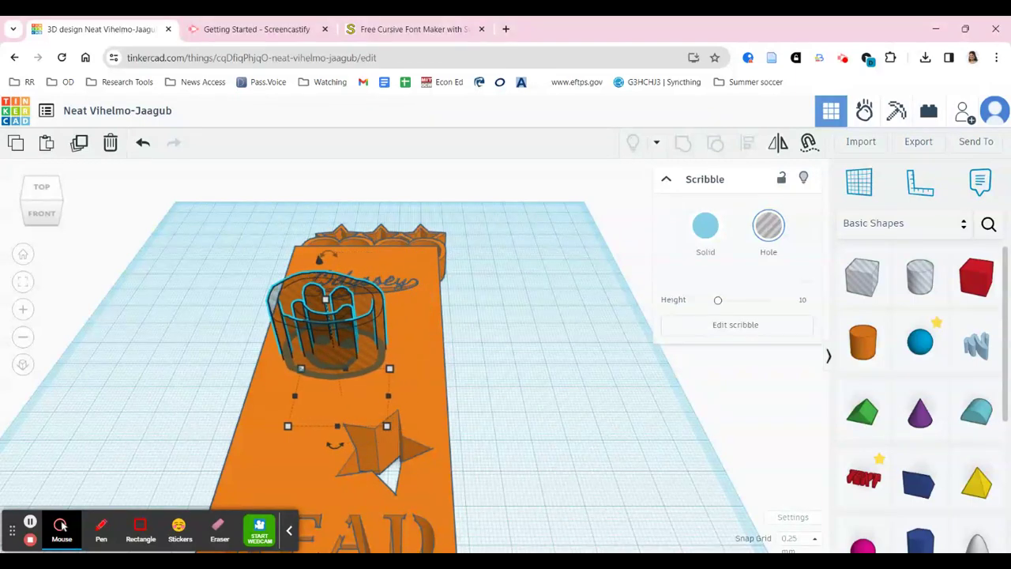
Group the smiley hole with the bookmark plate to cut the face through it
left_click_drag(226, 291, 309, 378)
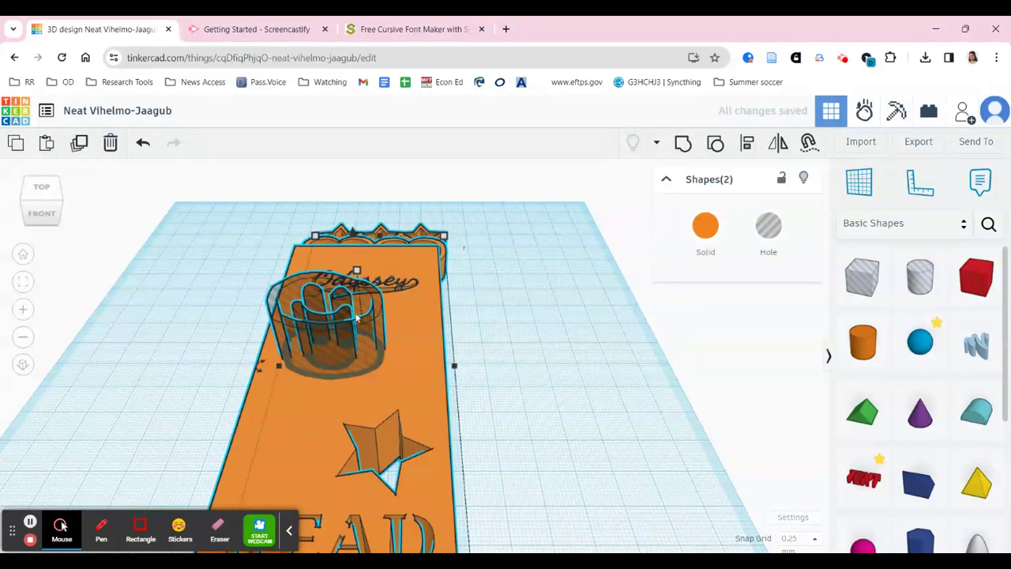
left_click(682, 143)
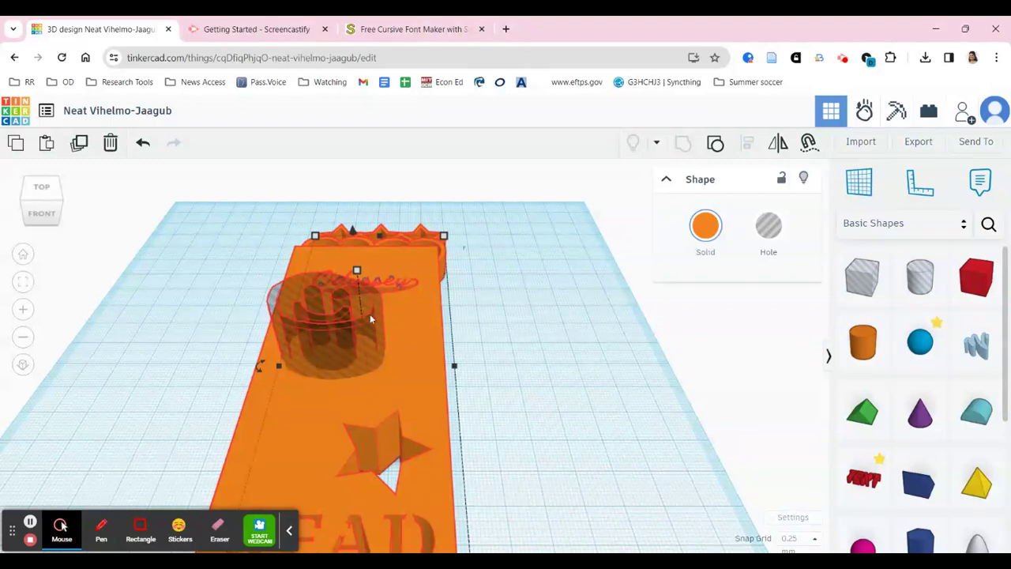
key("ctrl+g")
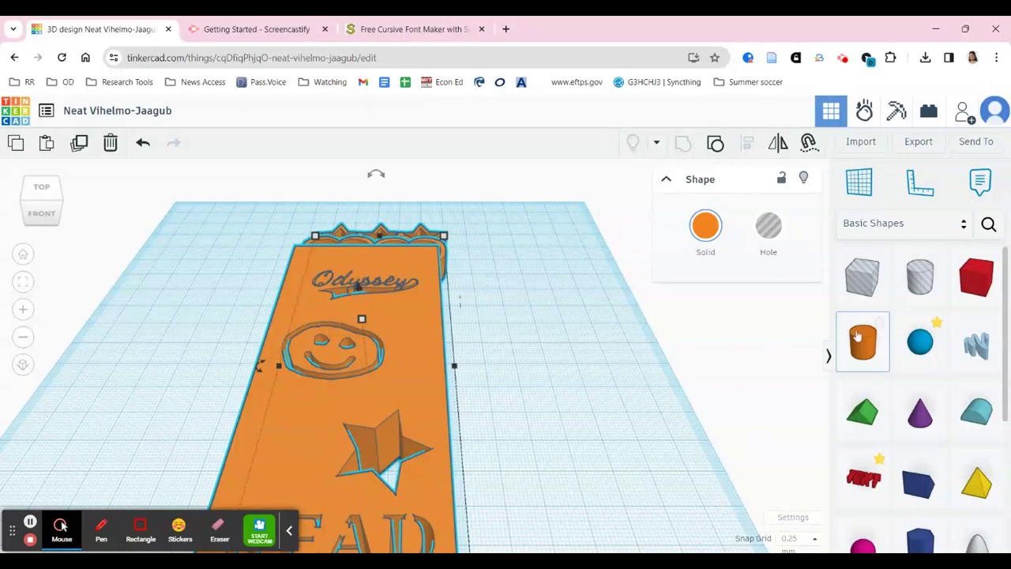
Place a small cylinder as a bridge across the smiley's round outline and group all shapes into the bookmark
left_click_drag(863, 340, 387, 396)
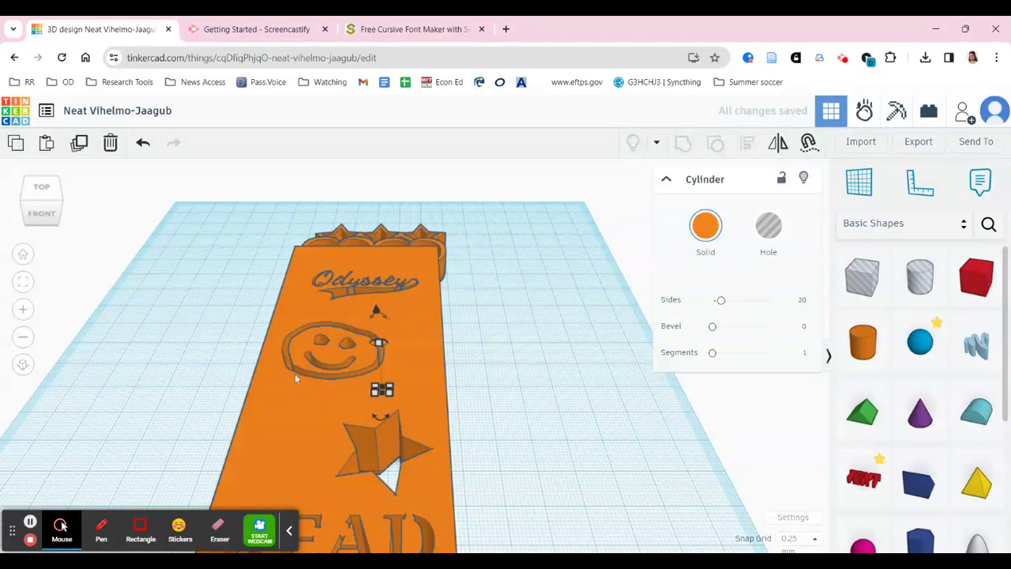
left_click(537, 388)
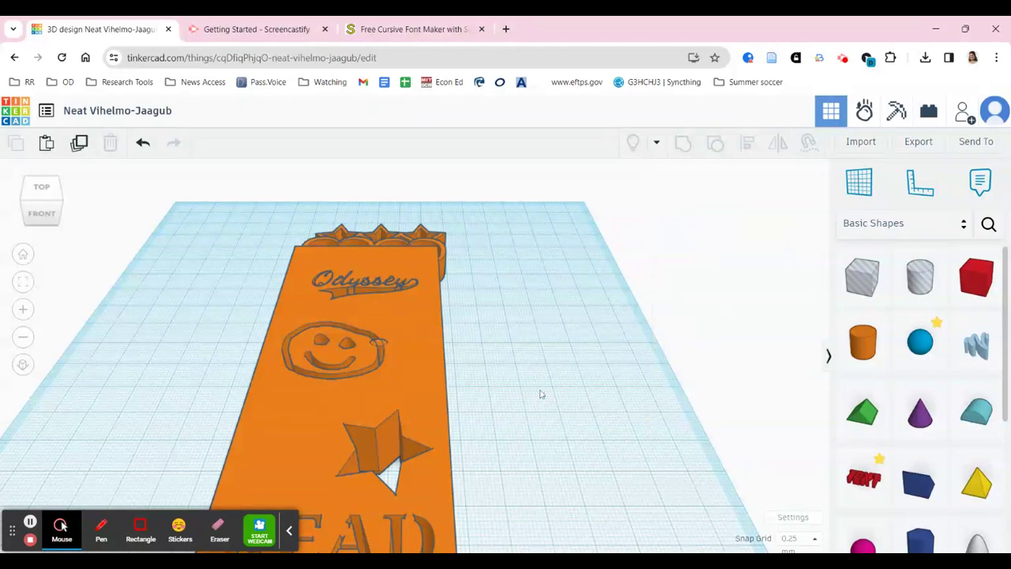
left_click_drag(235, 218, 439, 523)
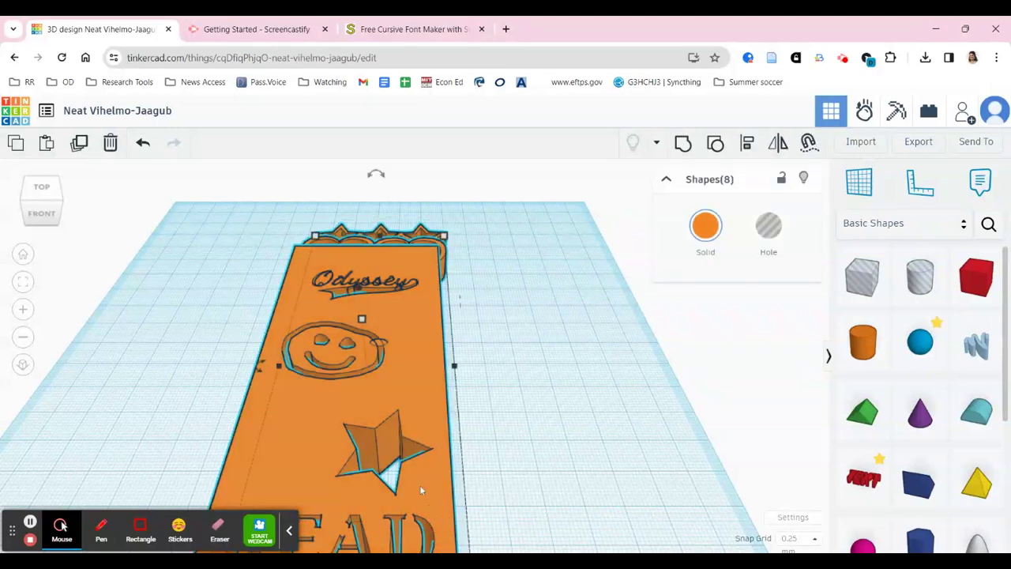
left_click(683, 143)
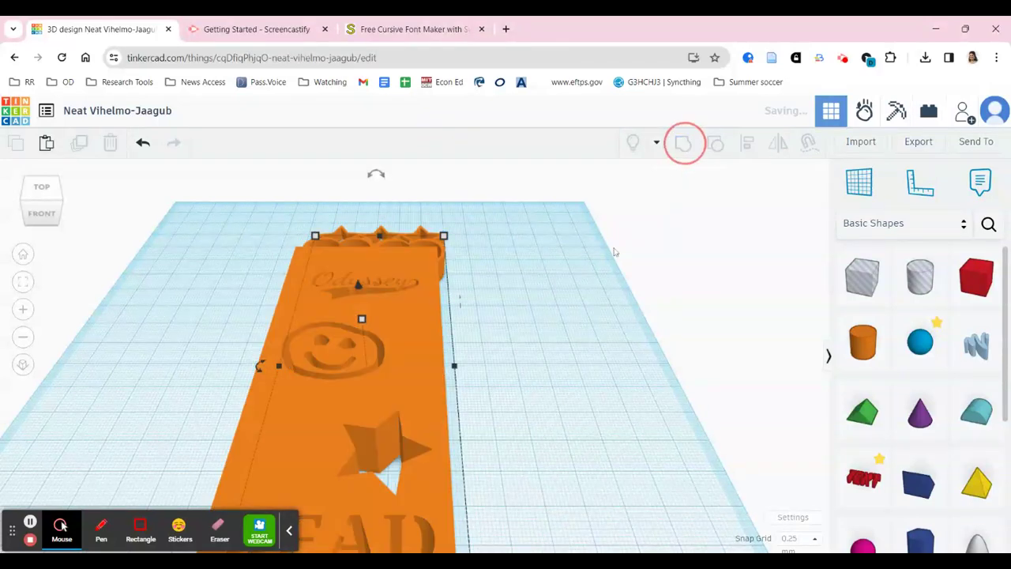
Rename the design with the owner's title and first name followed by Bookmark
scroll(549, 369, "down", 5)
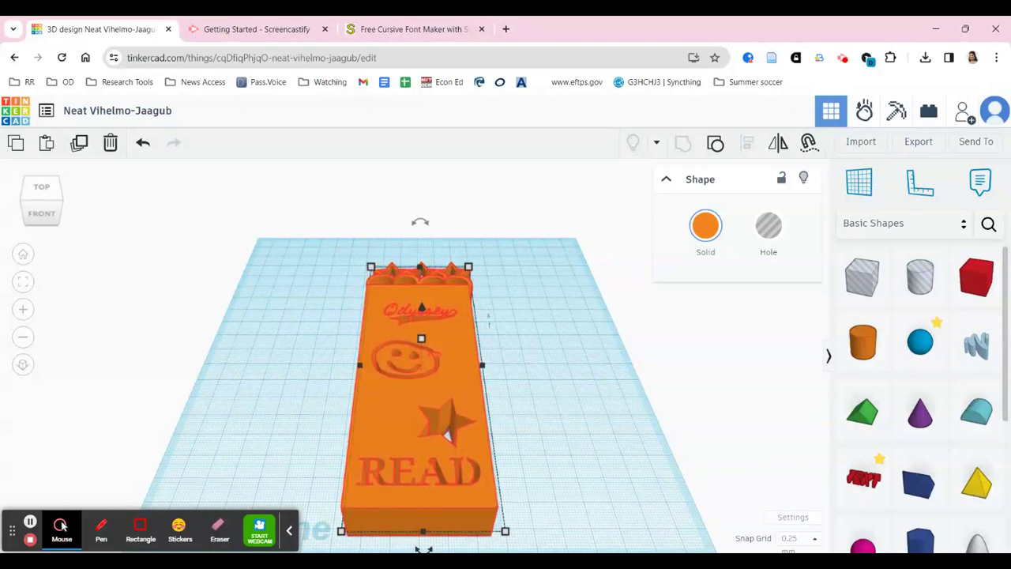
right_click_drag(543, 407, 329, 385)
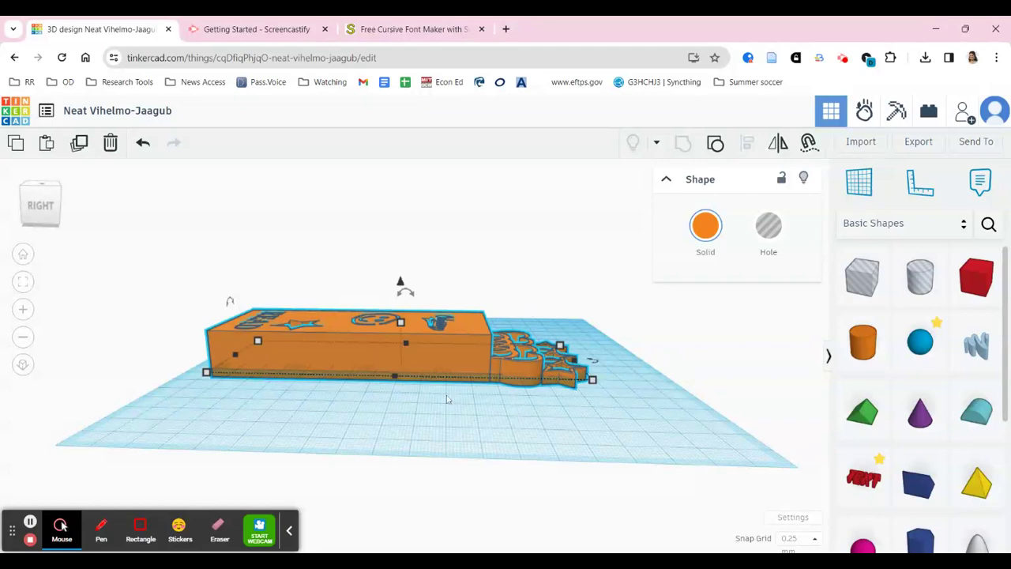
left_click_drag(446, 404, 489, 408)
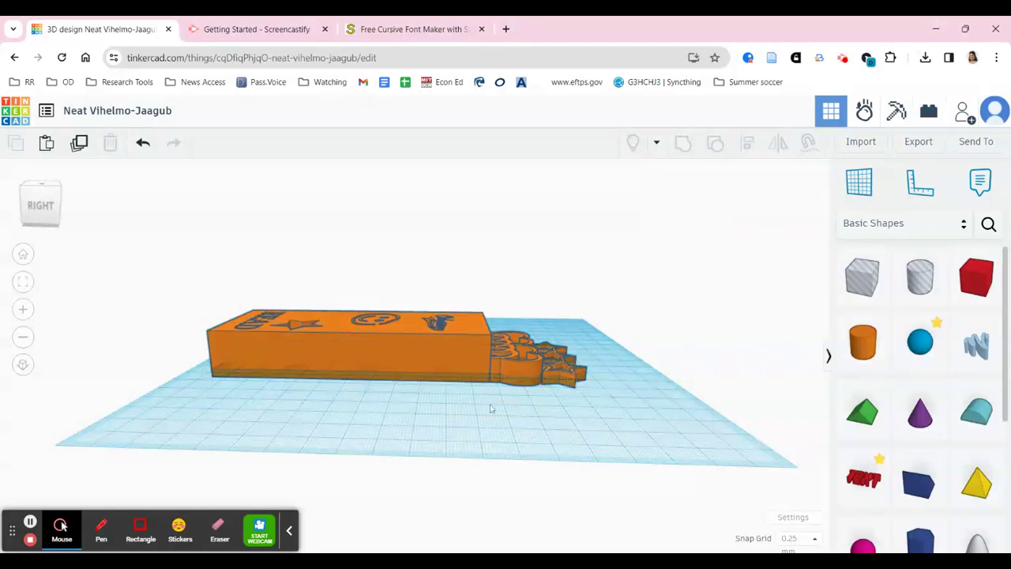
right_click_drag(422, 423, 342, 427)
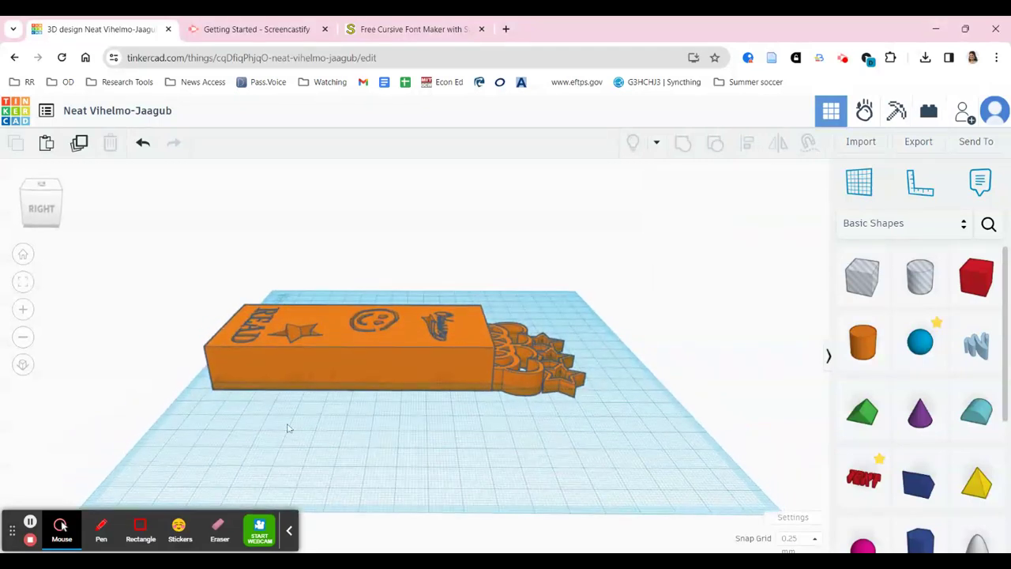
left_click_drag(241, 418, 409, 448)
right_click_drag(408, 450, 605, 487)
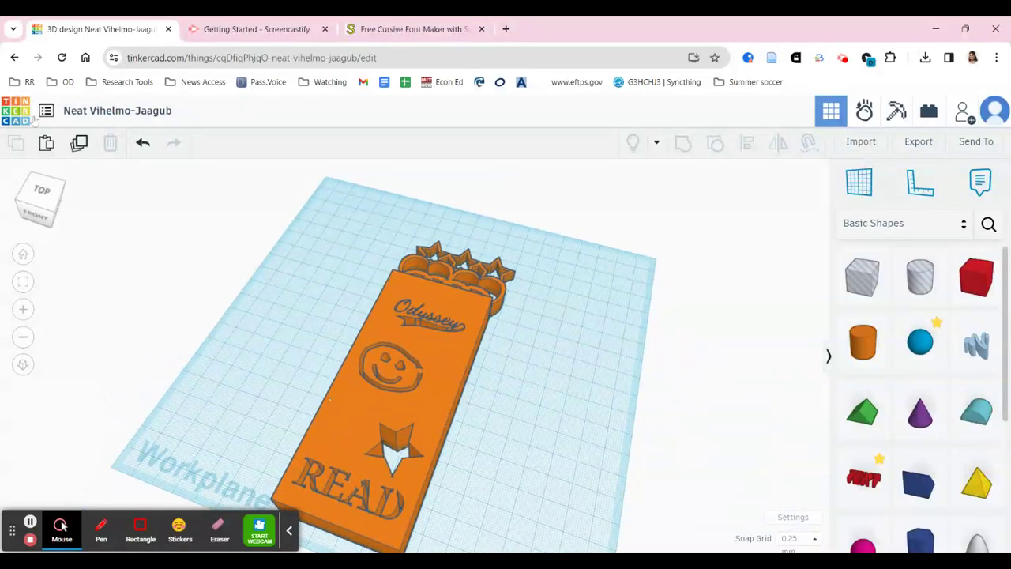
left_click(103, 112)
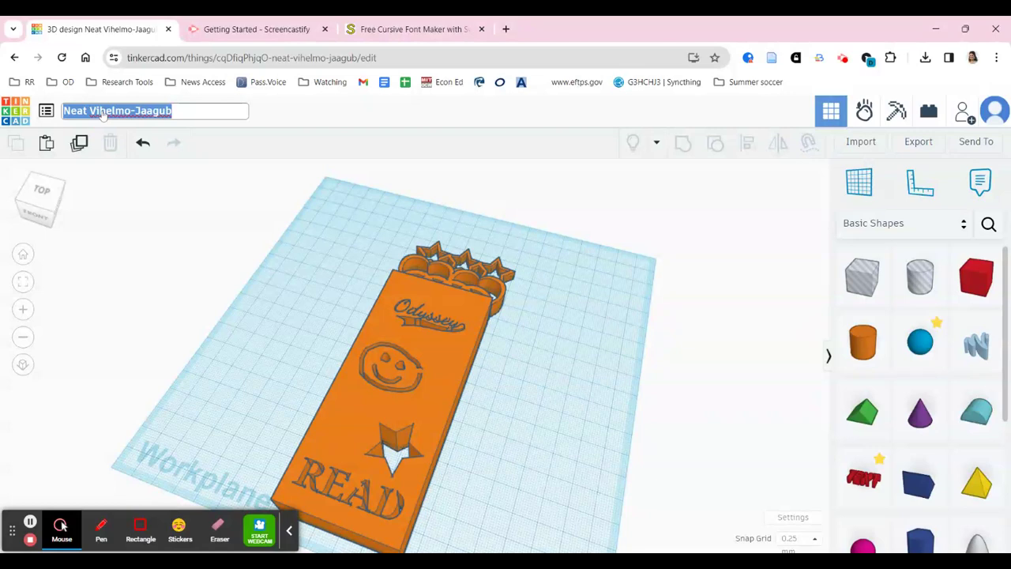
type("Dr. Erica")
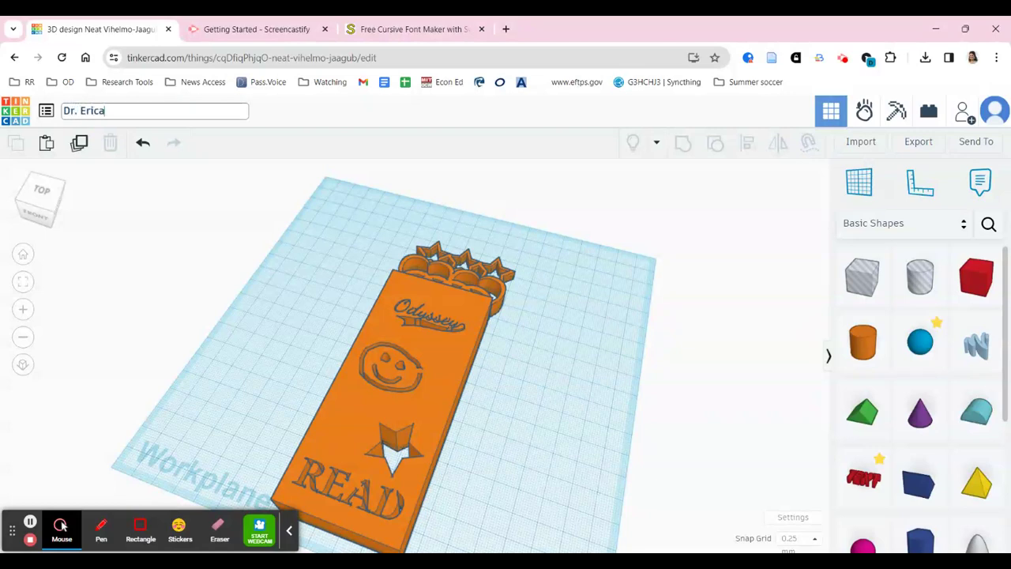
key("Return")
left_click(348, 295)
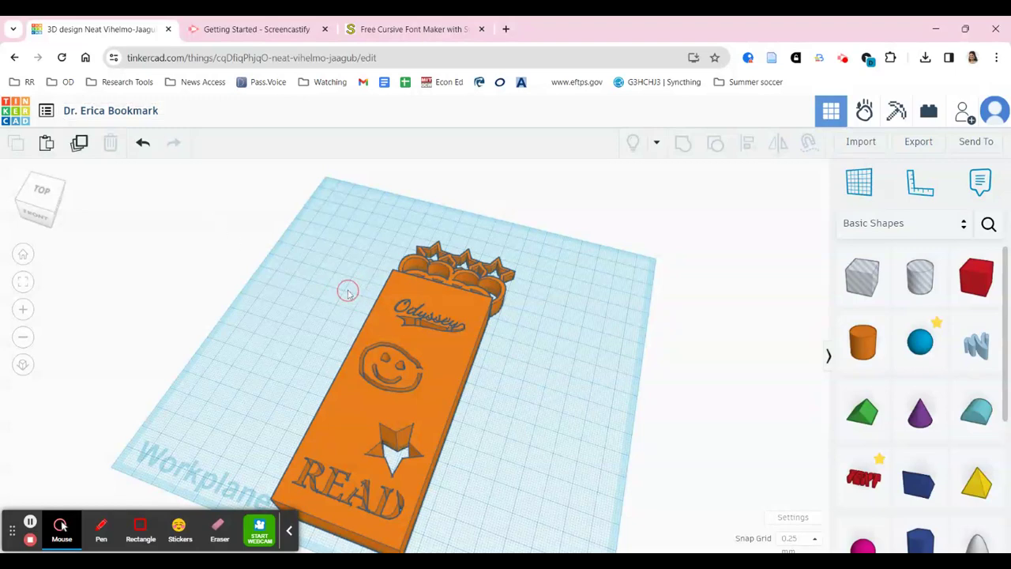
Export everything in the design as an SVG file for laser cutting and return to the design
left_click(936, 144)
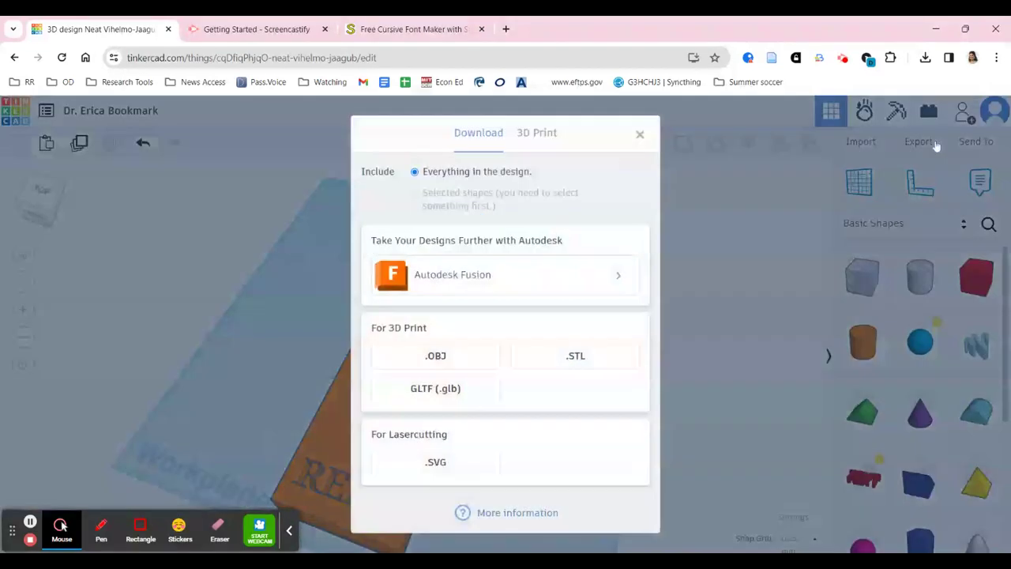
left_click(440, 464)
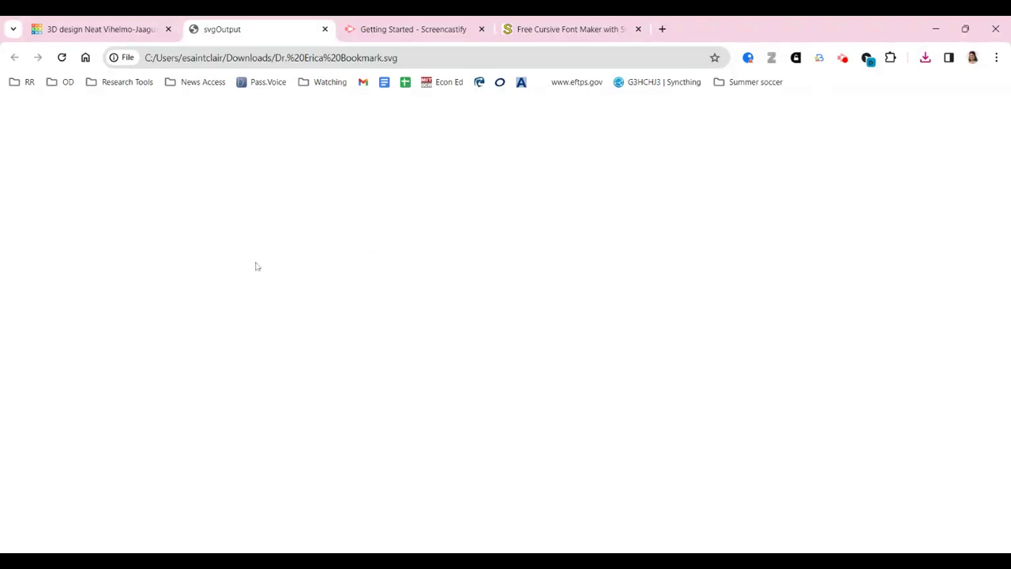
left_click(118, 24)
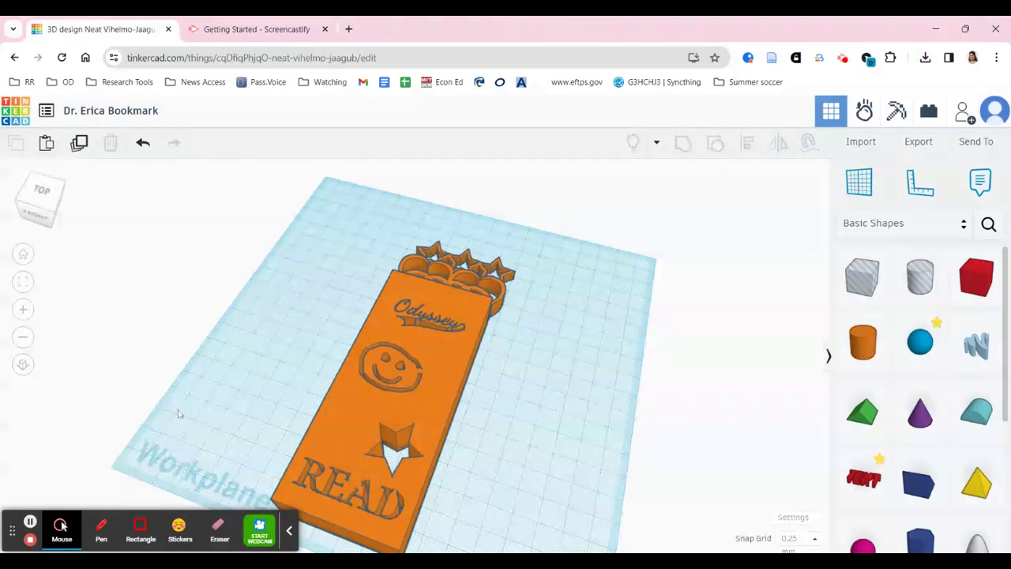
right_click_drag(506, 381, 459, 359)
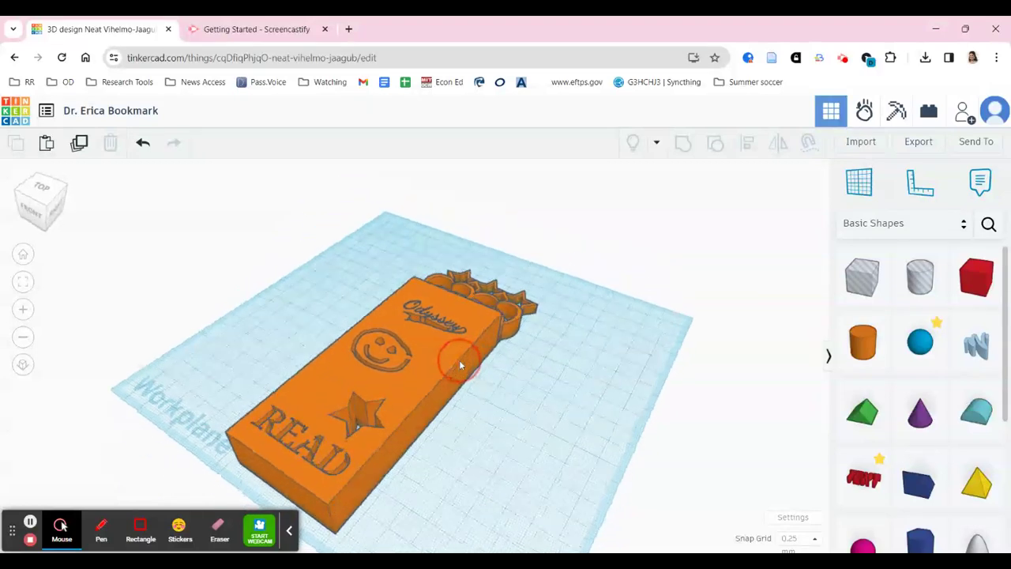
Open tinkercad.com in a new browser tab and create a new 3D design
left_click(349, 28)
type("tinkercad.com")
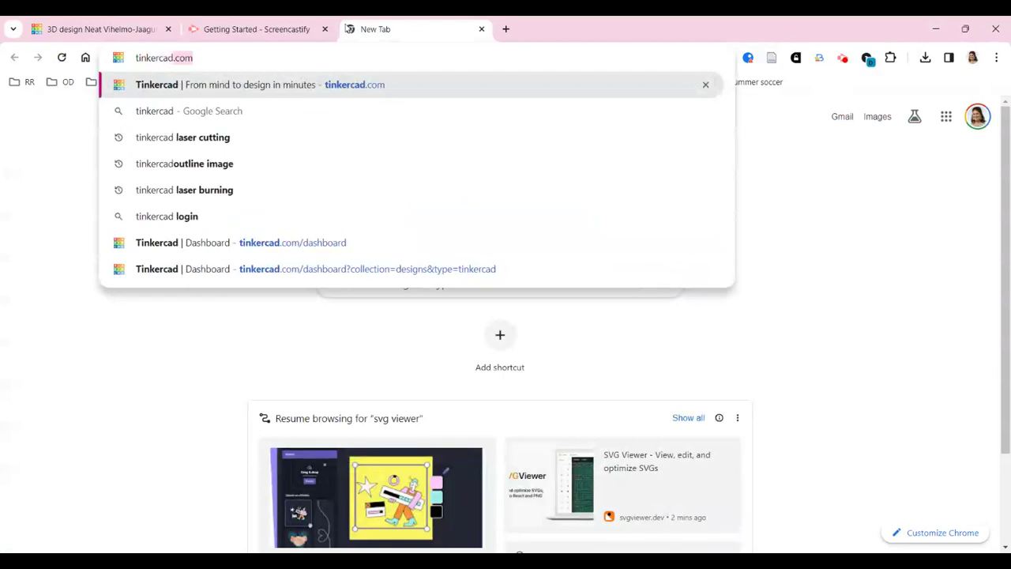
key("Return")
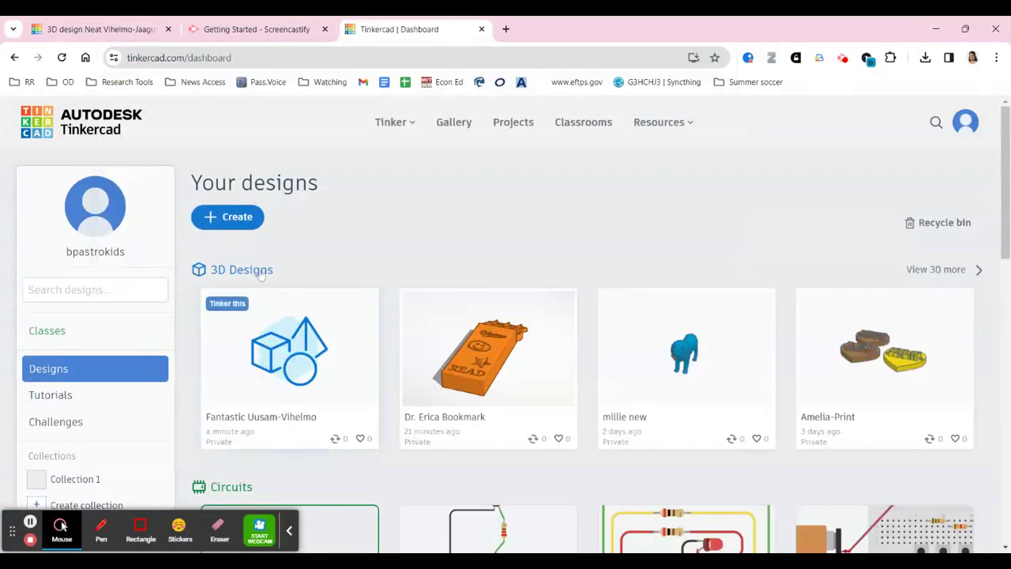
left_click(230, 217)
left_click(260, 257)
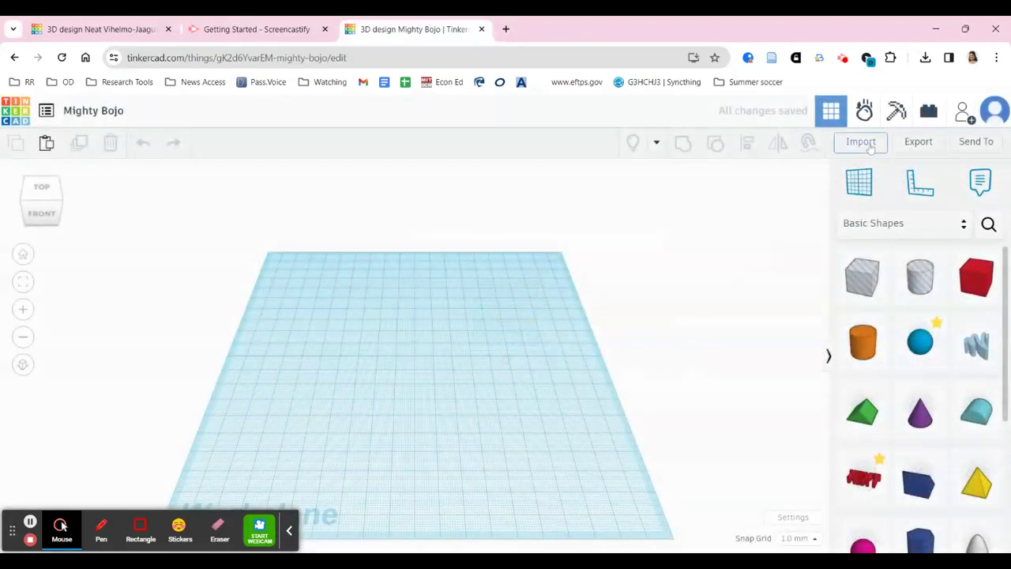
Import the exported bookmark SVG at 100% scale, centred on the artboard, and place its browser tab beside the original design's
left_click(865, 144)
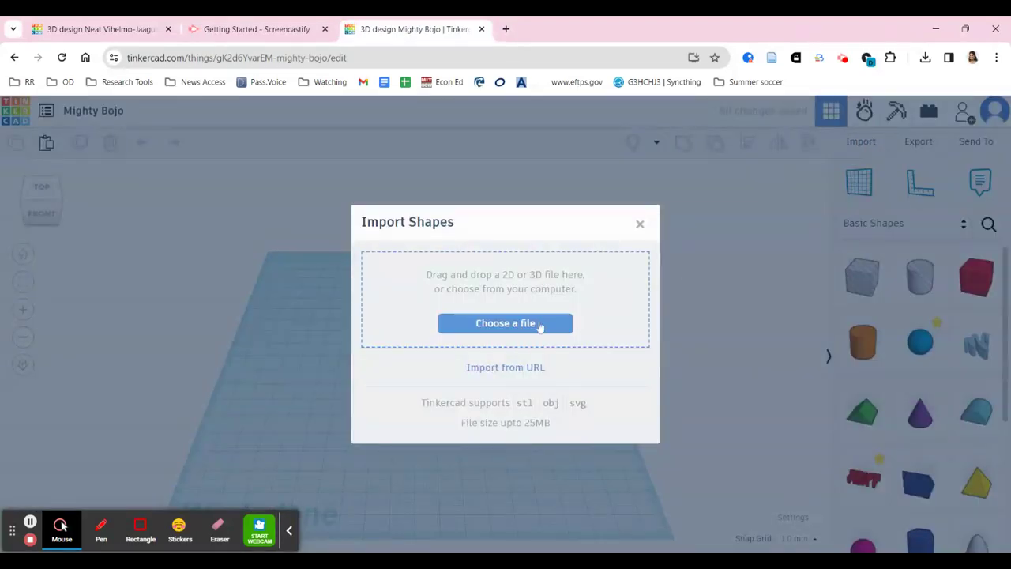
left_click(540, 325)
key("Return")
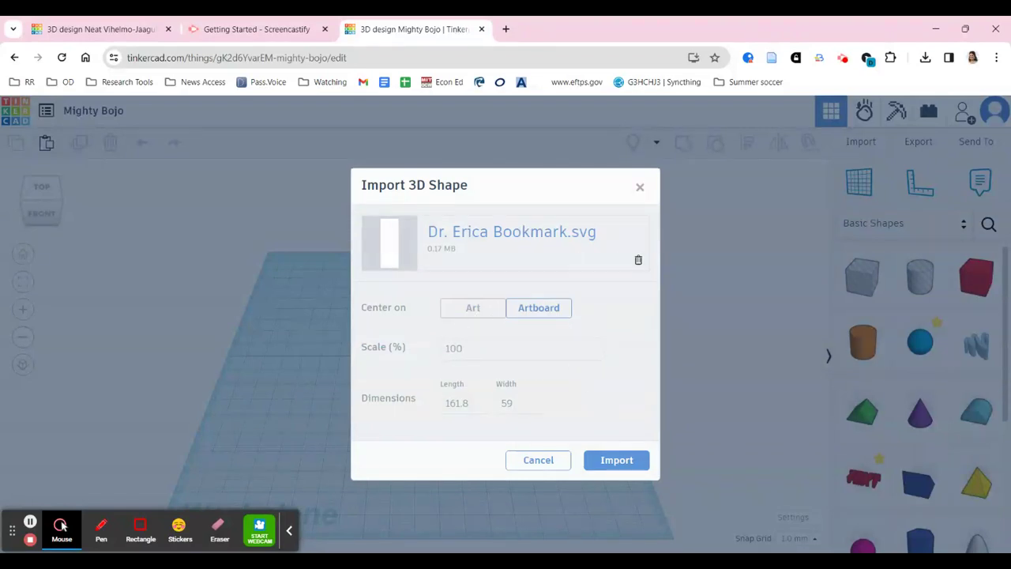
left_click(615, 463)
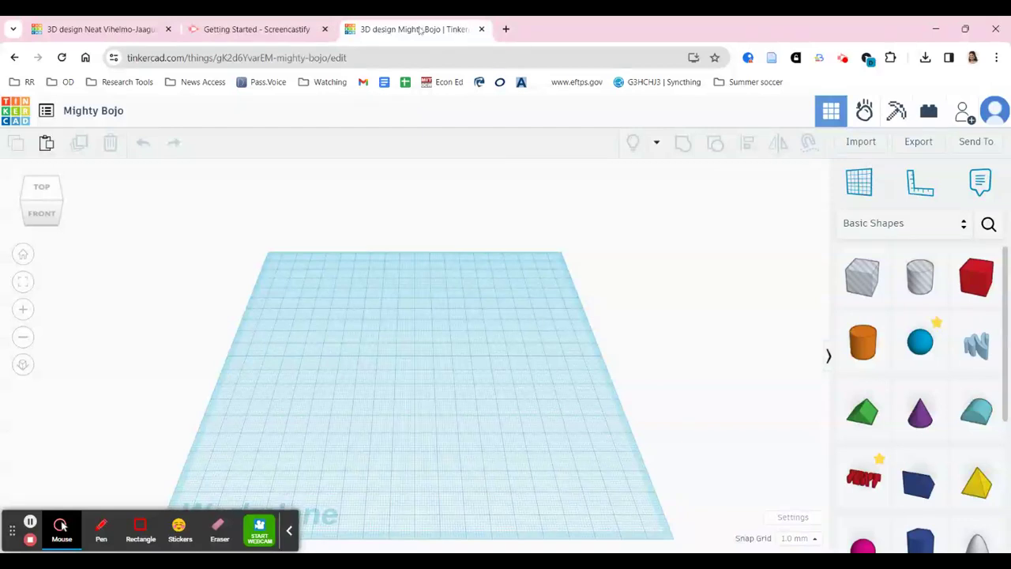
left_click_drag(422, 30, 300, 36)
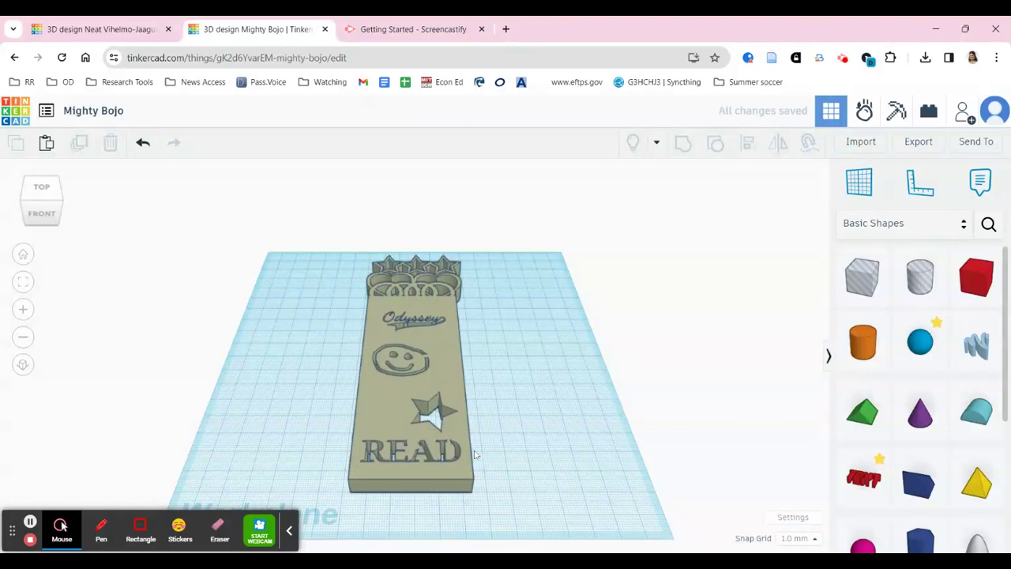
Compare the imported bookmark's thickness with the original design from an angled view
right_click_drag(509, 438, 358, 428)
left_click(126, 23)
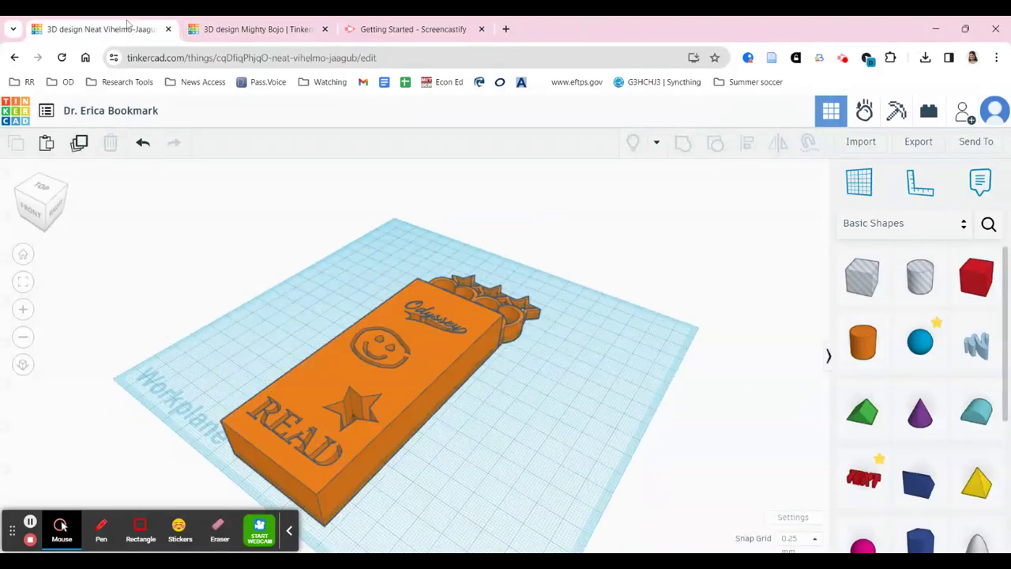
right_click_drag(545, 377, 492, 350)
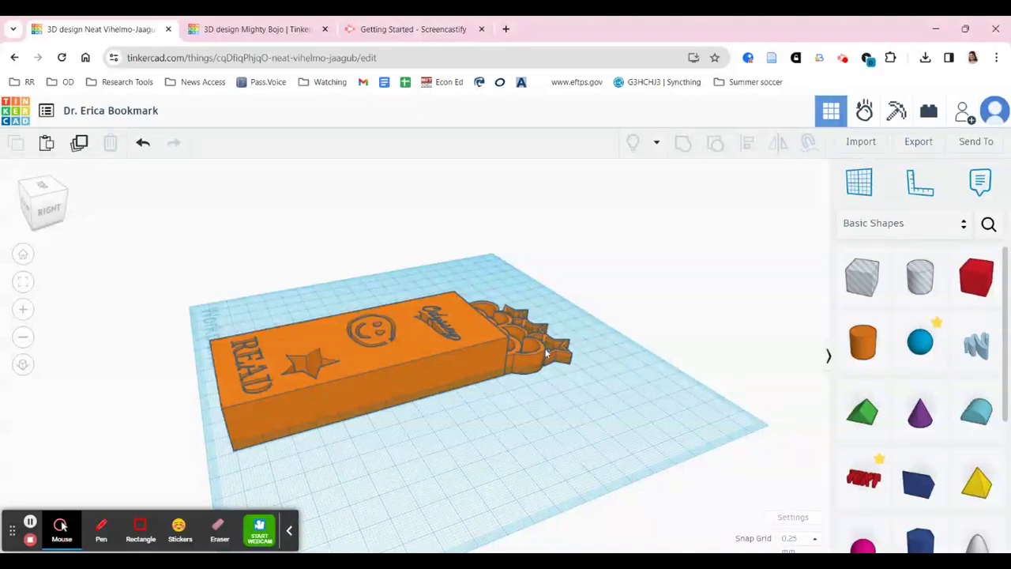
left_click(266, 27)
Set the imported bookmark's height to 1.5 mm
right_click_drag(482, 405, 482, 384)
left_click(418, 348)
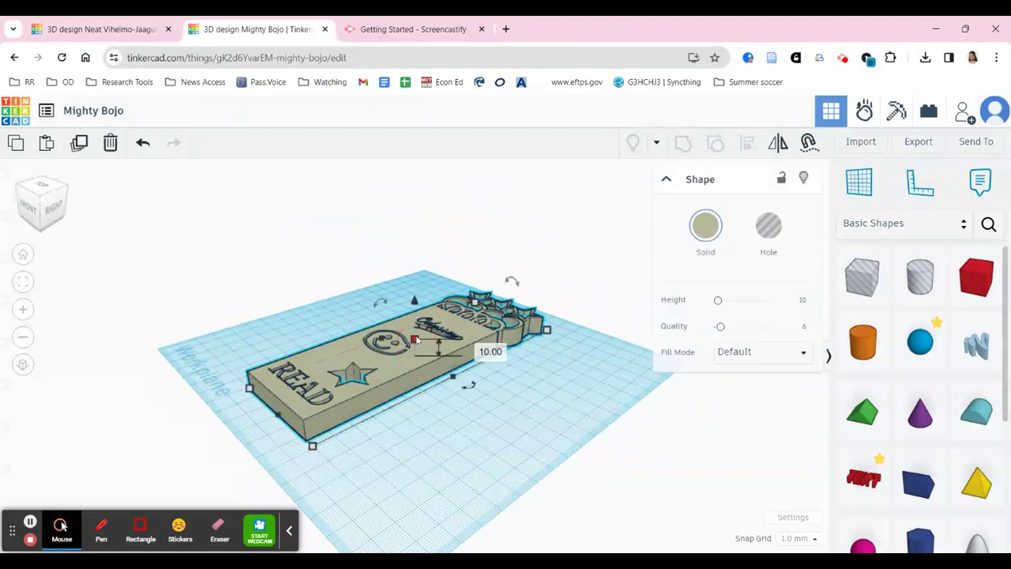
left_click(478, 347)
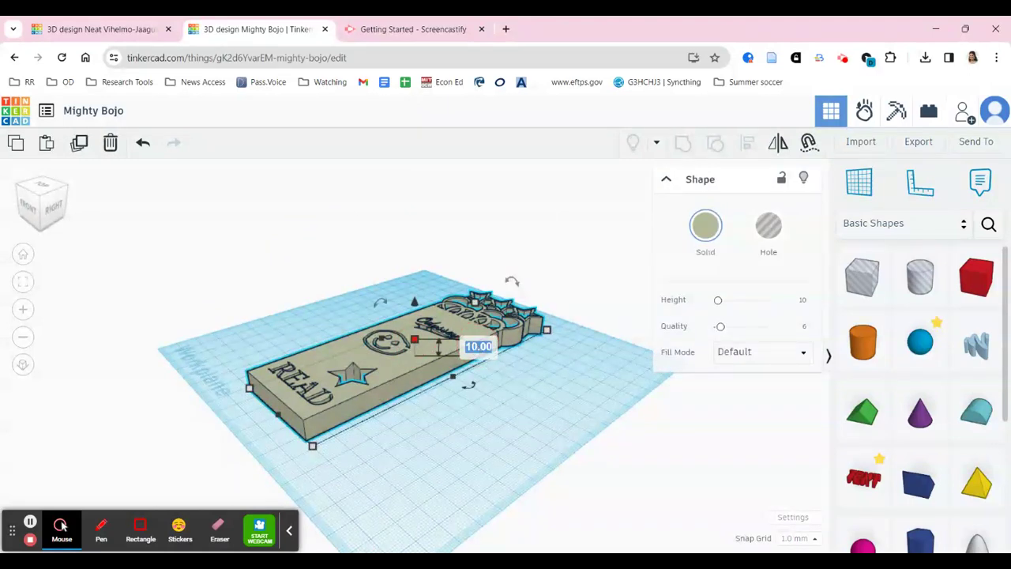
type("1.5")
key("Return")
left_click(445, 433)
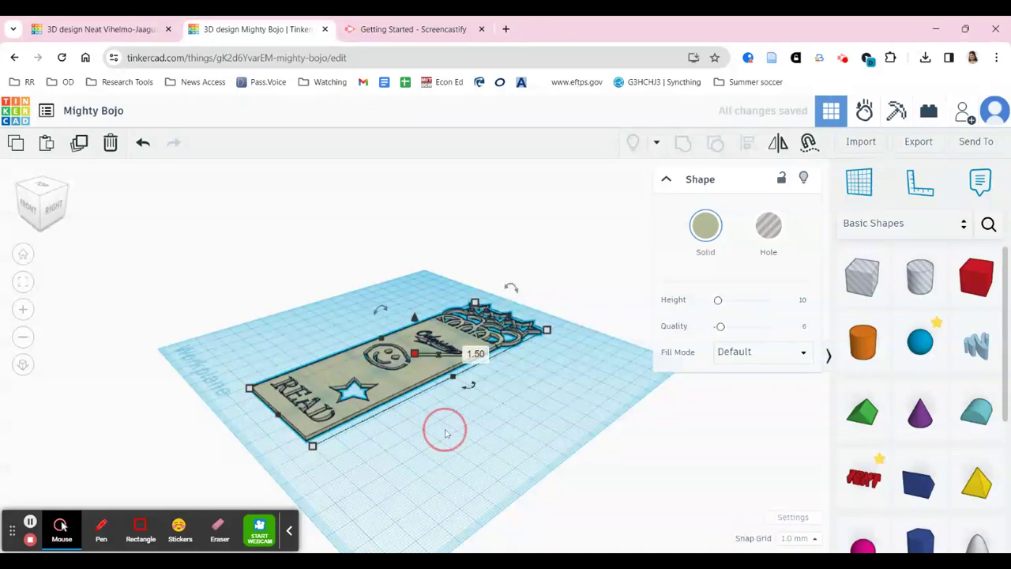
right_click_drag(445, 433, 489, 495)
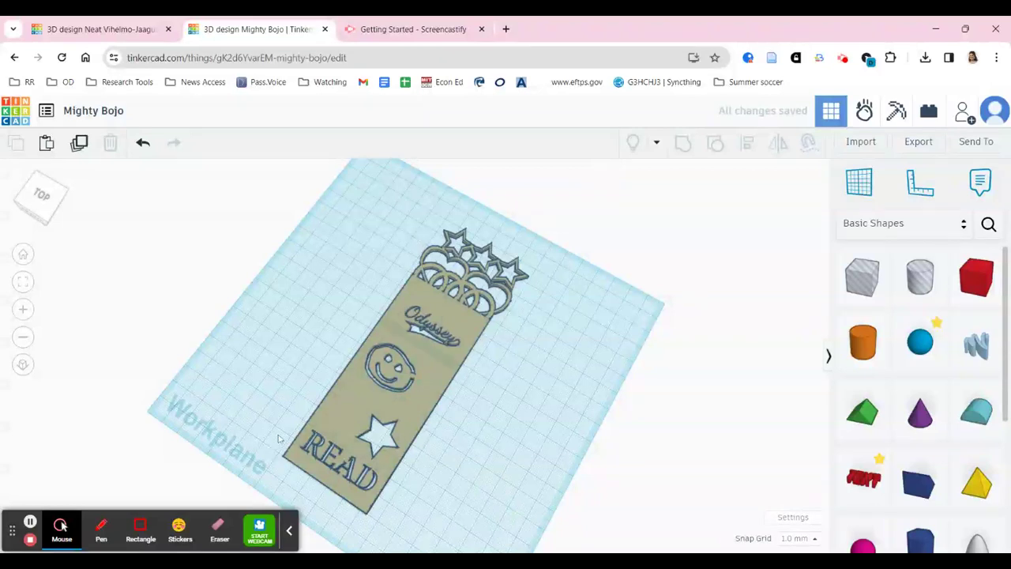